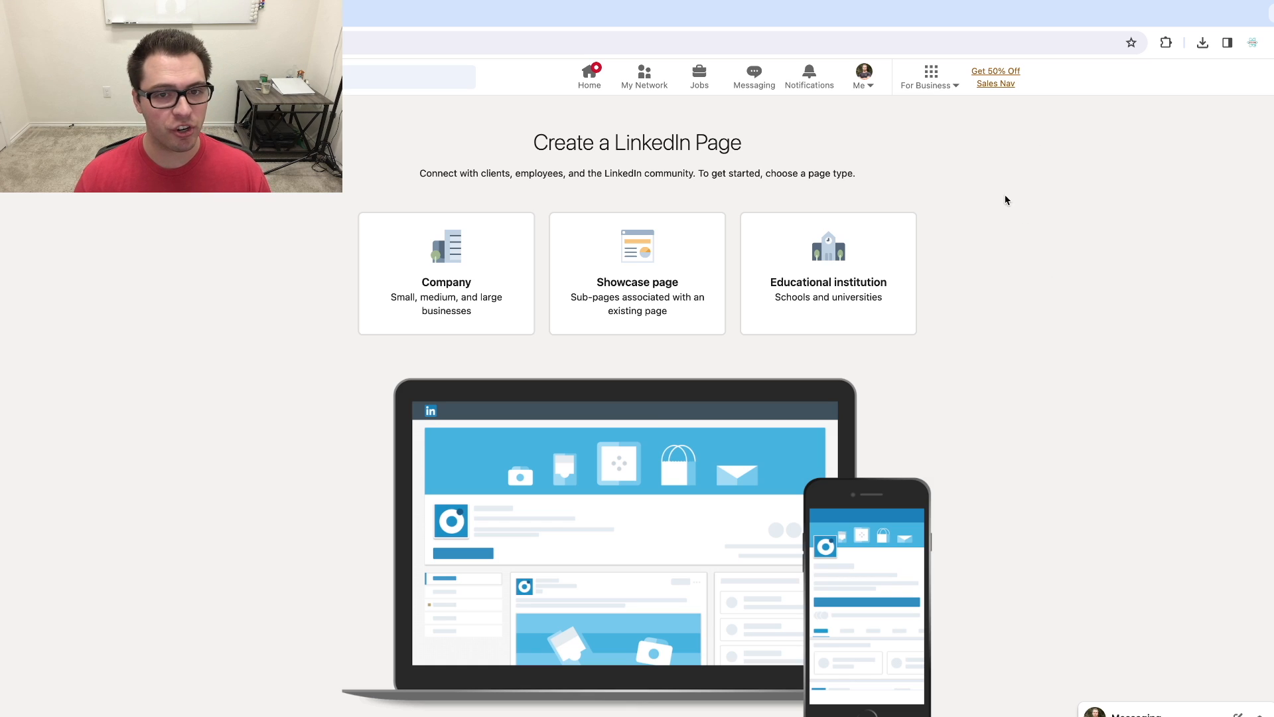
# Start creating a LinkedIn Page of the Company type for small, medium, and large businesses
pyautogui.click(932, 88)
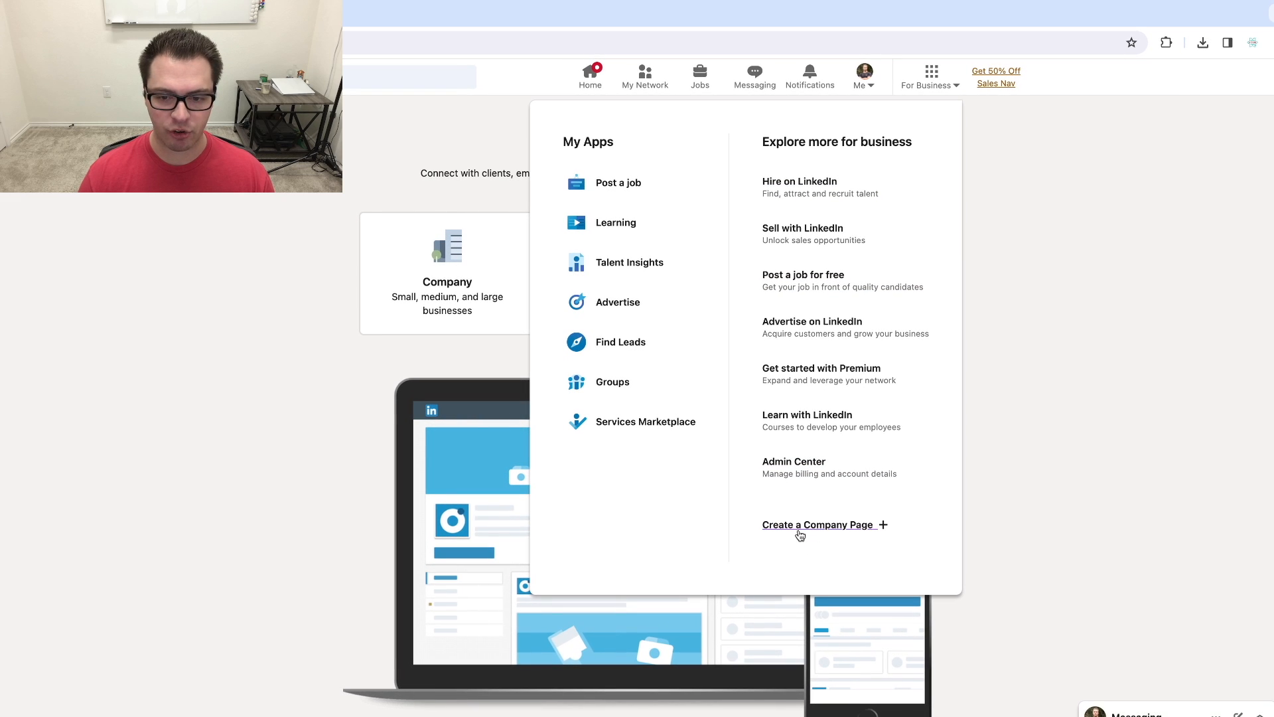
pyautogui.click(1114, 393)
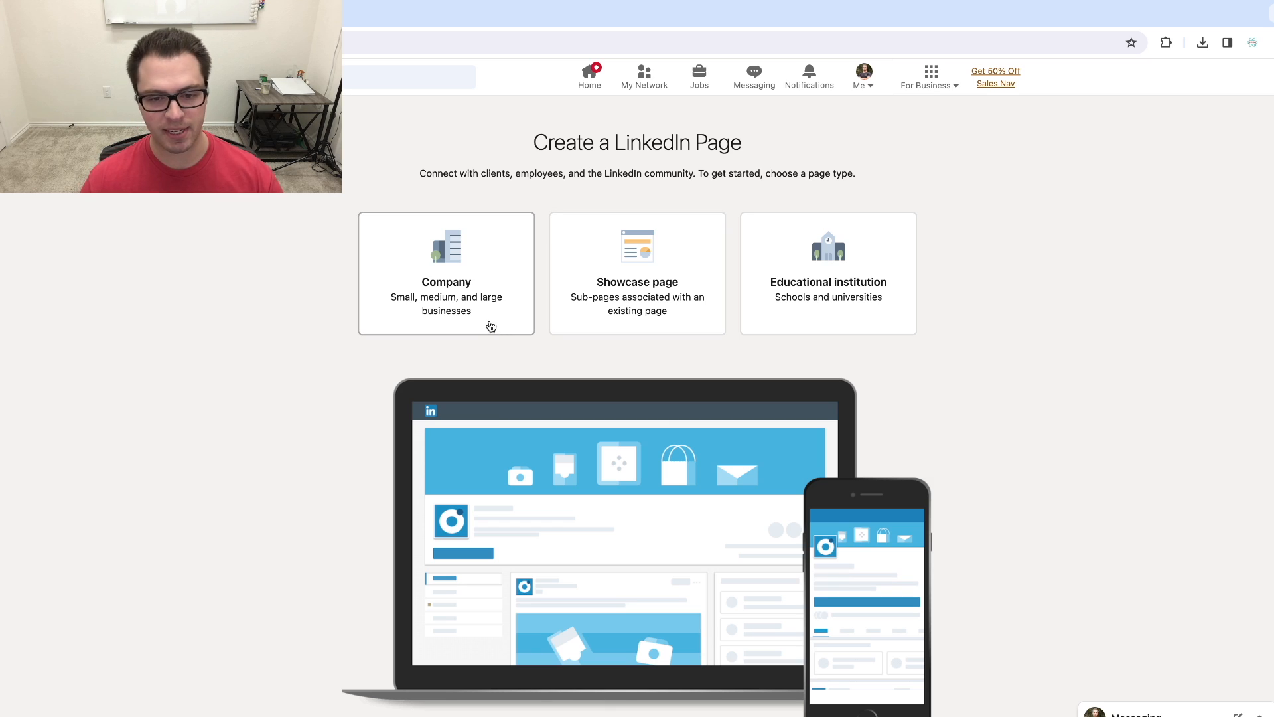
pyautogui.scroll(-1, 483, 321)
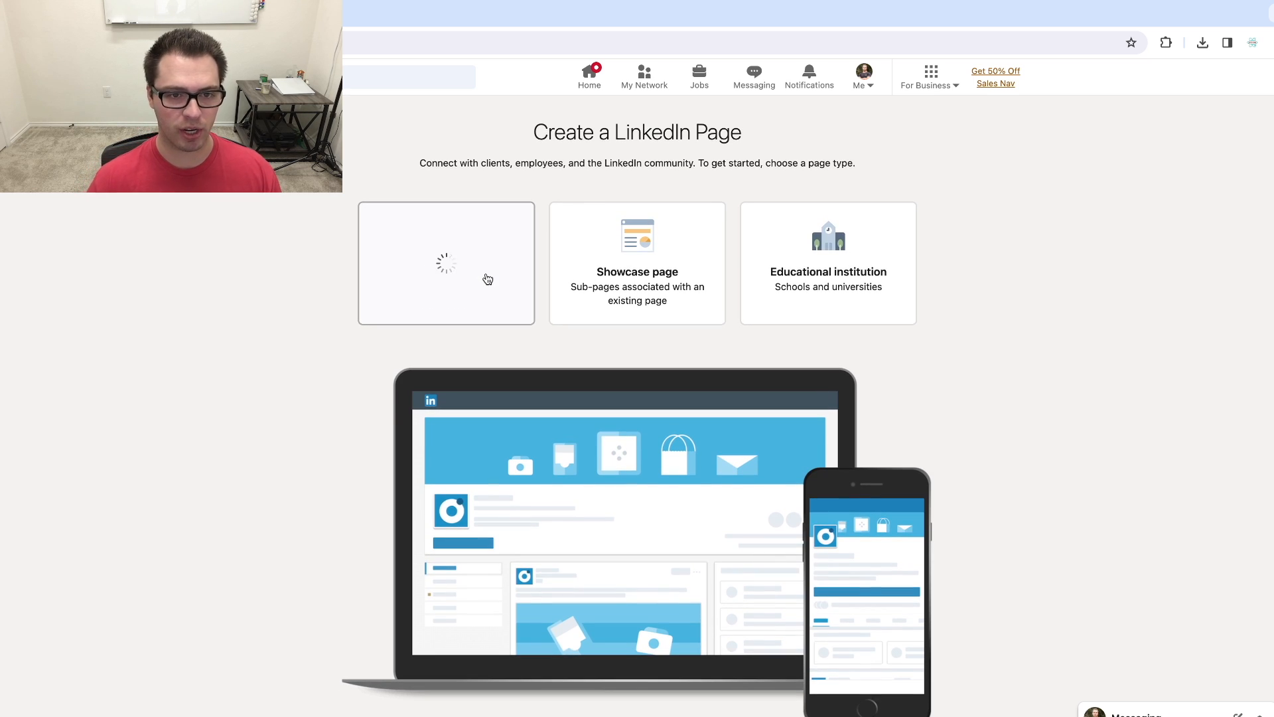
pyautogui.click(489, 287)
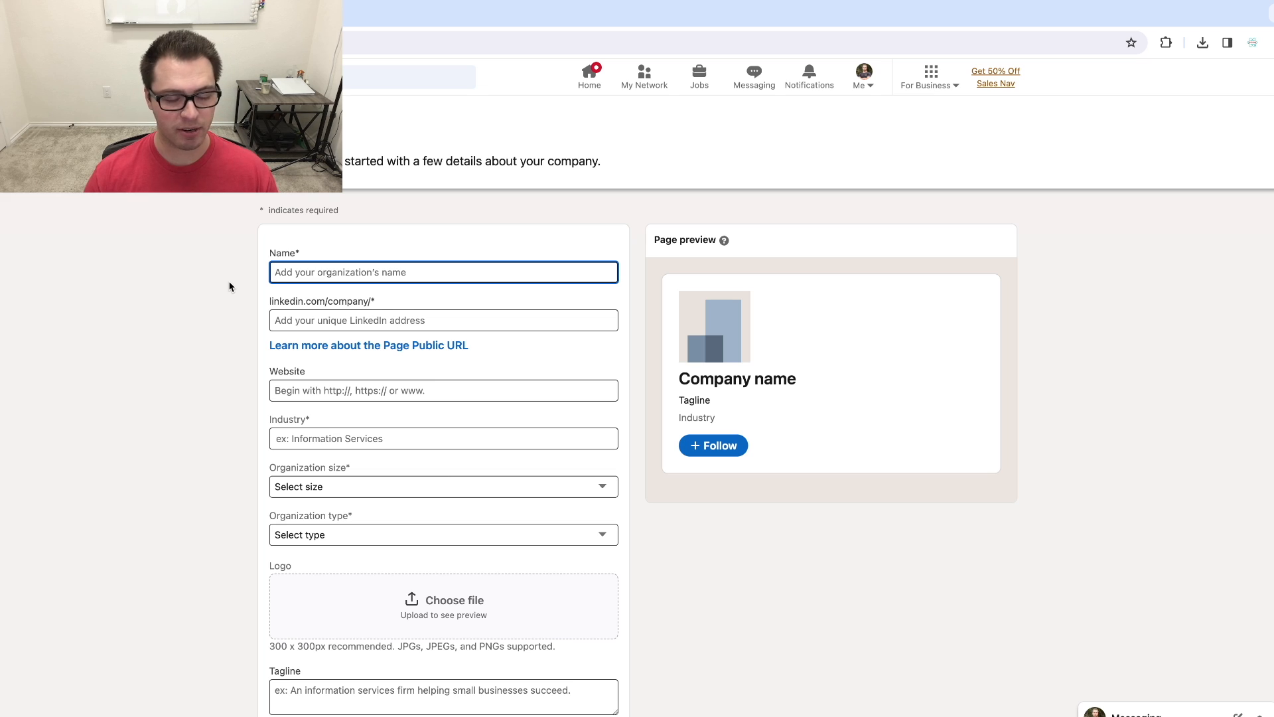
# Name the page "Company Name" and set its unique LinkedIn address to companyname142rt314
pyautogui.write('COmpany N')
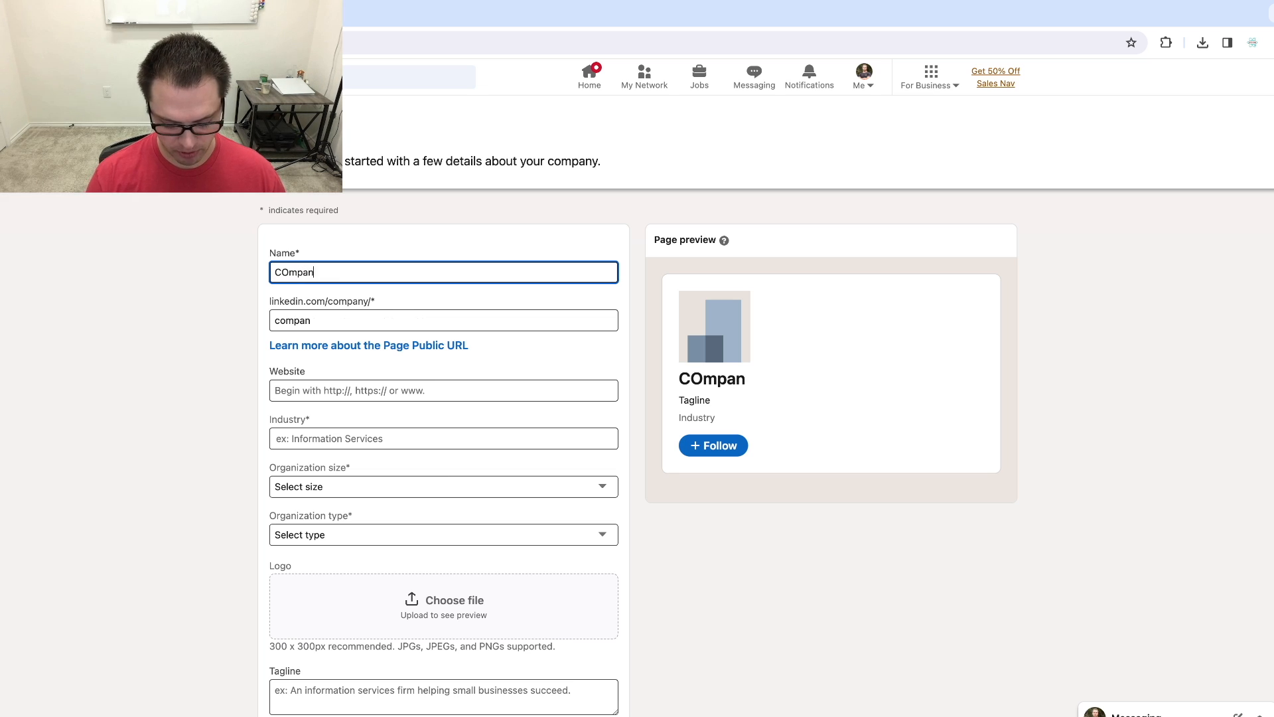
pyautogui.write('ame')
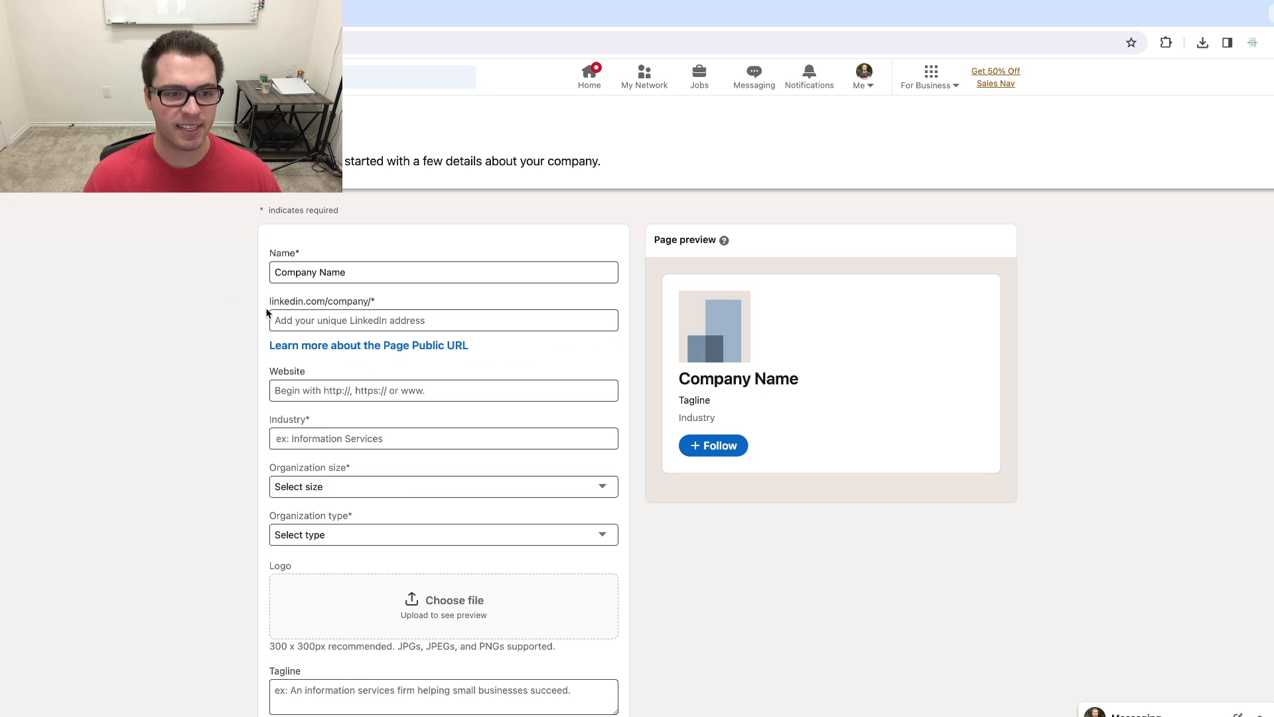
pyautogui.click(285, 321)
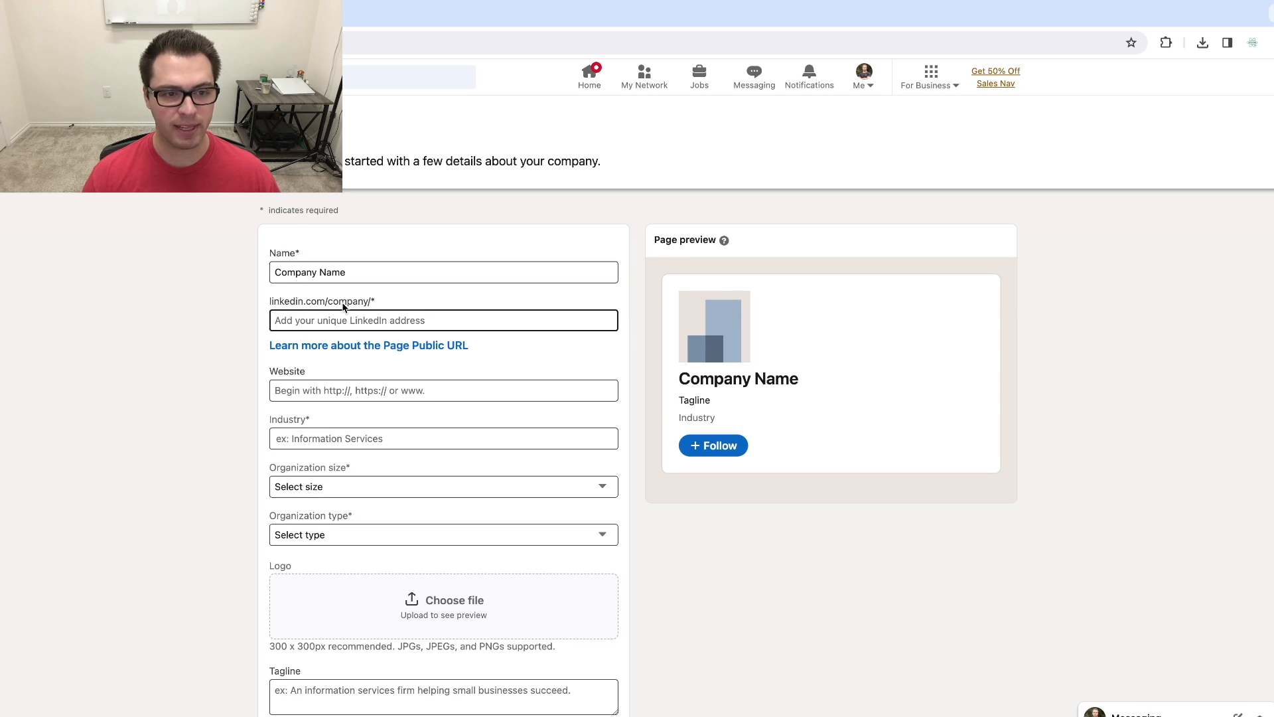
pyautogui.click(405, 321)
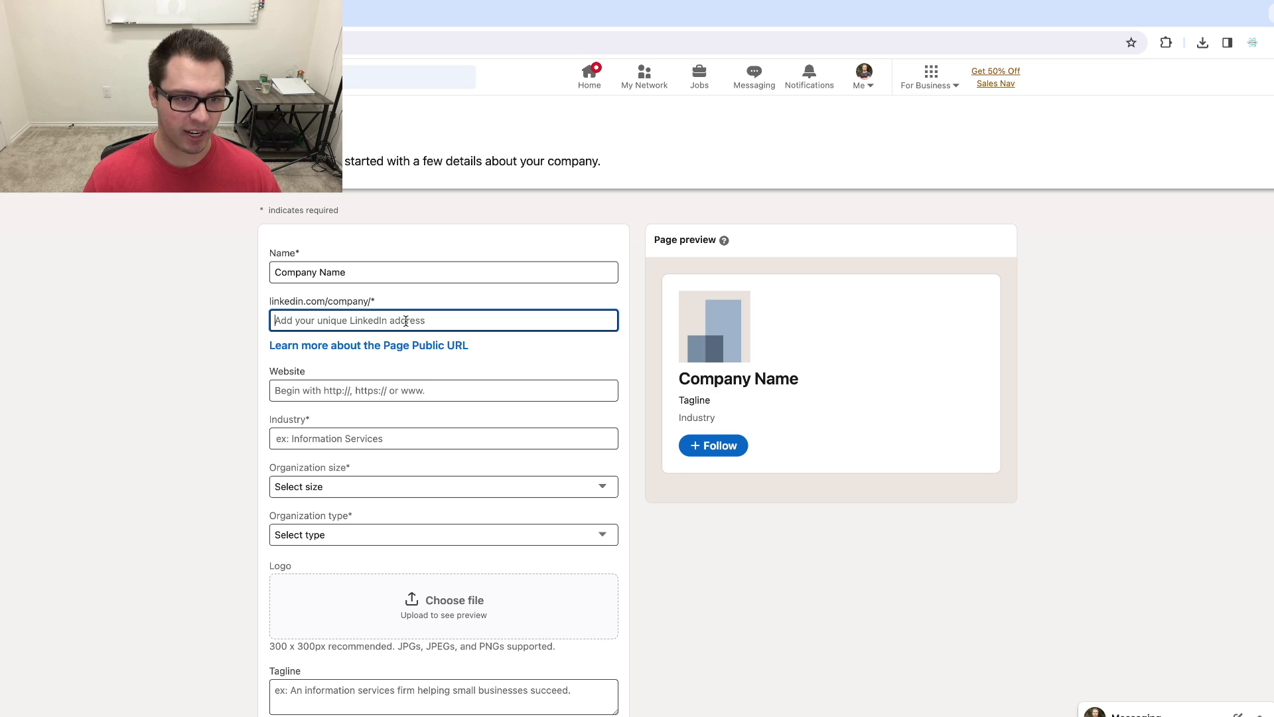
pyautogui.write('com')
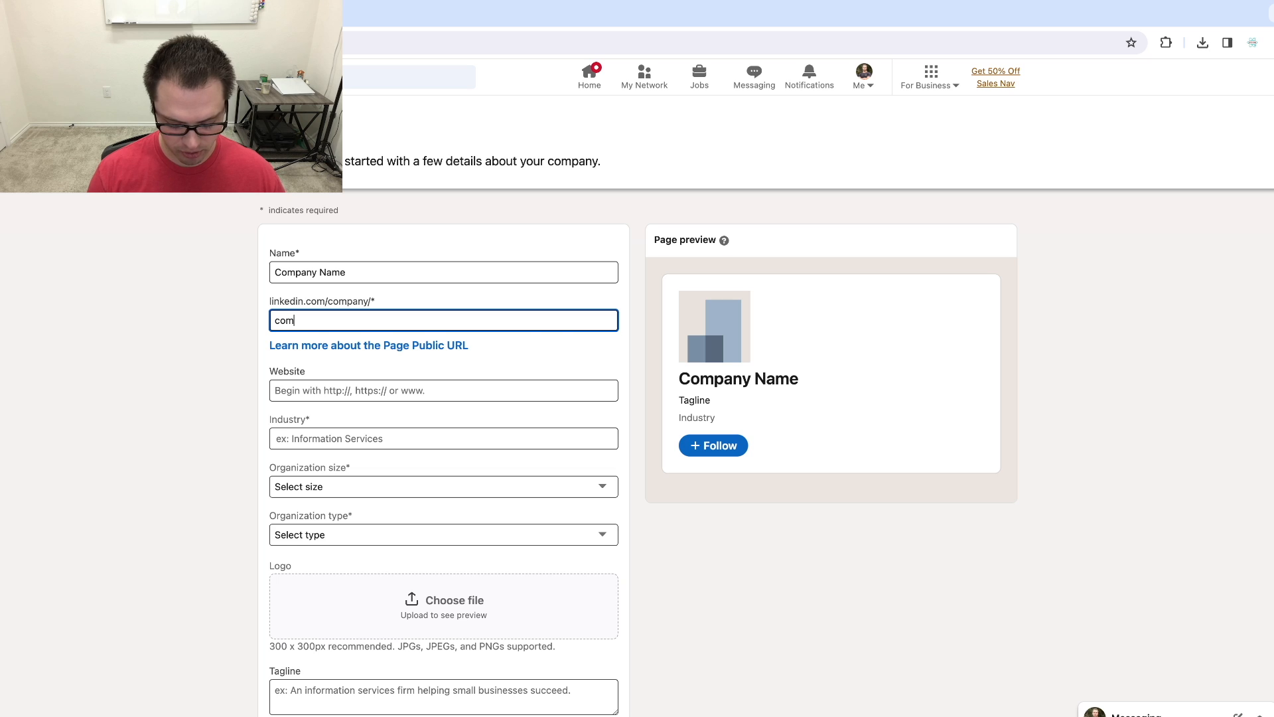
pyautogui.write('panyname1')
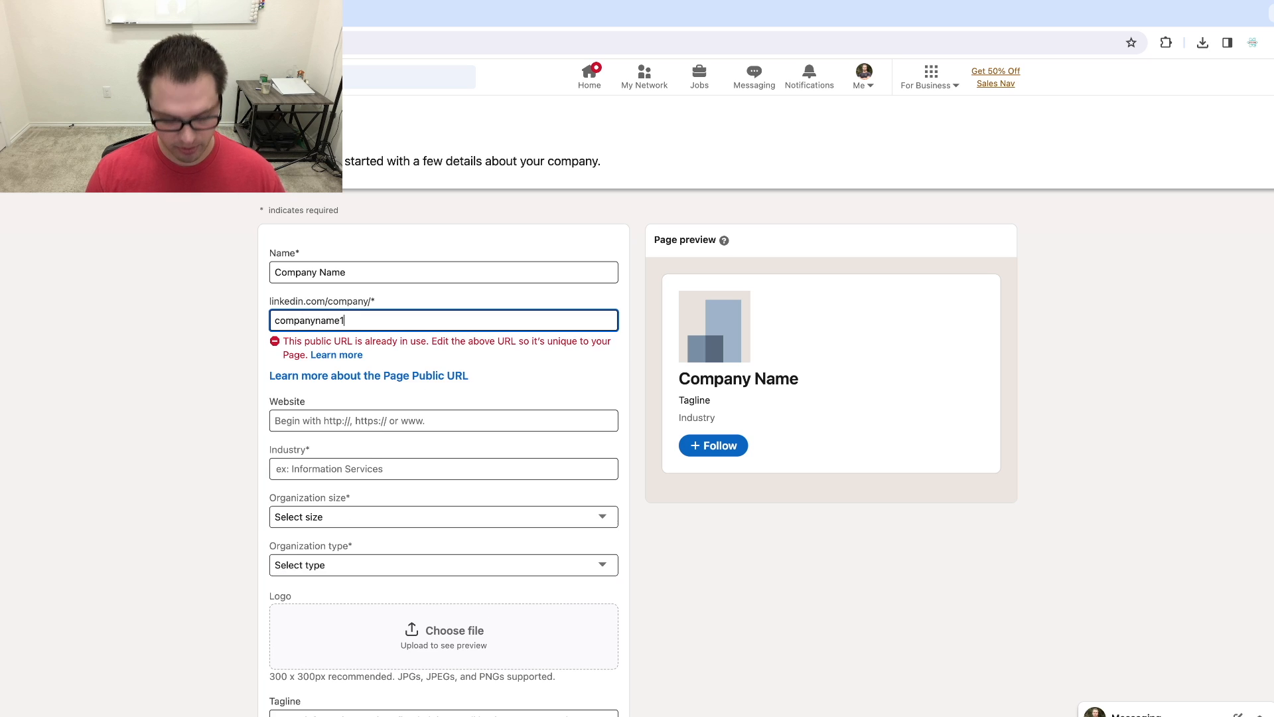
pyautogui.write('42rt314')
pyautogui.click(163, 302)
pyautogui.scroll(-1, 224, 379)
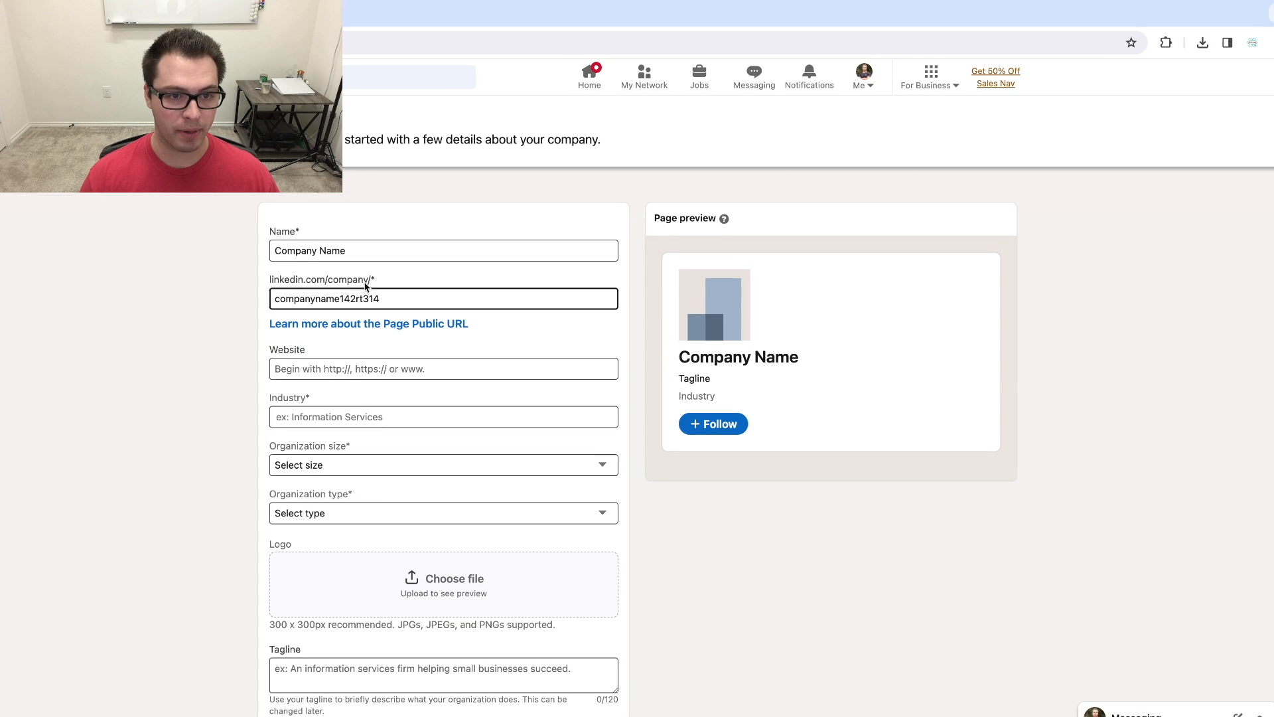
# Set the company's industry to Marketing Services, leaving the website empty
pyautogui.scroll(-3, 213, 328)
pyautogui.click(438, 292)
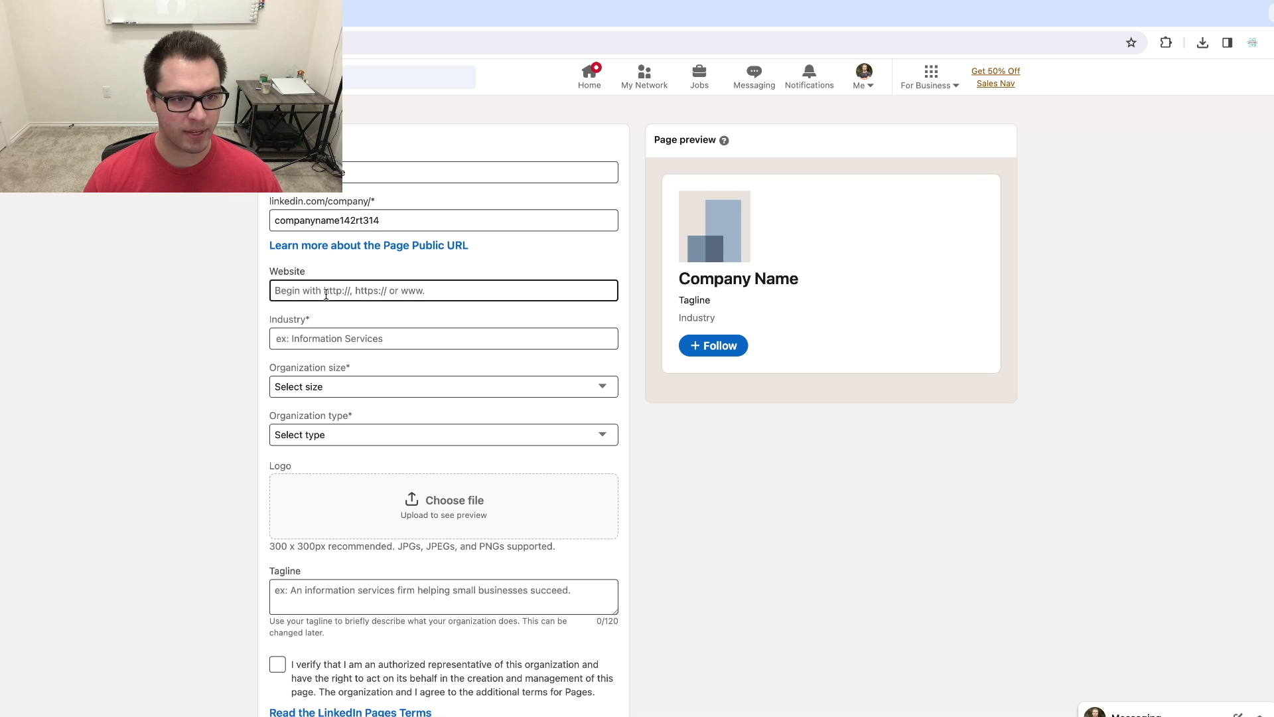
pyautogui.click(306, 332)
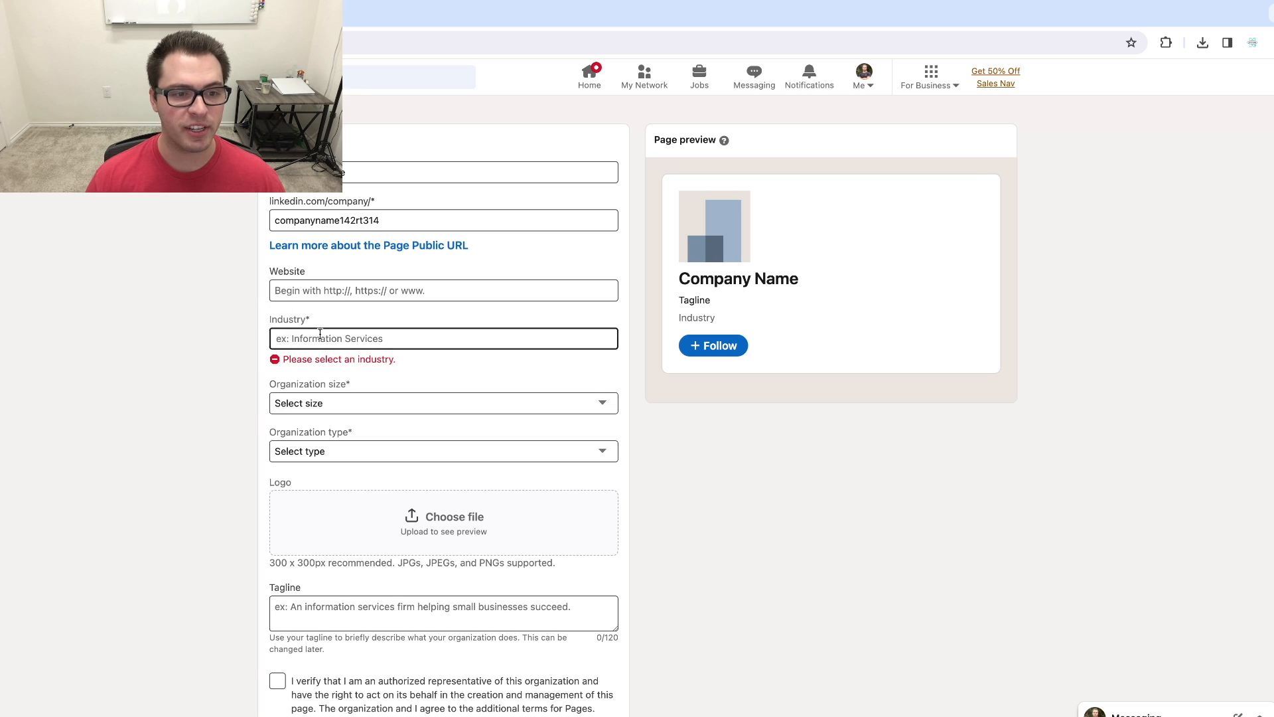
pyautogui.scroll(3, 306, 331)
pyautogui.write('a')
pyautogui.press('BackSpace')
pyautogui.write('Marketing')
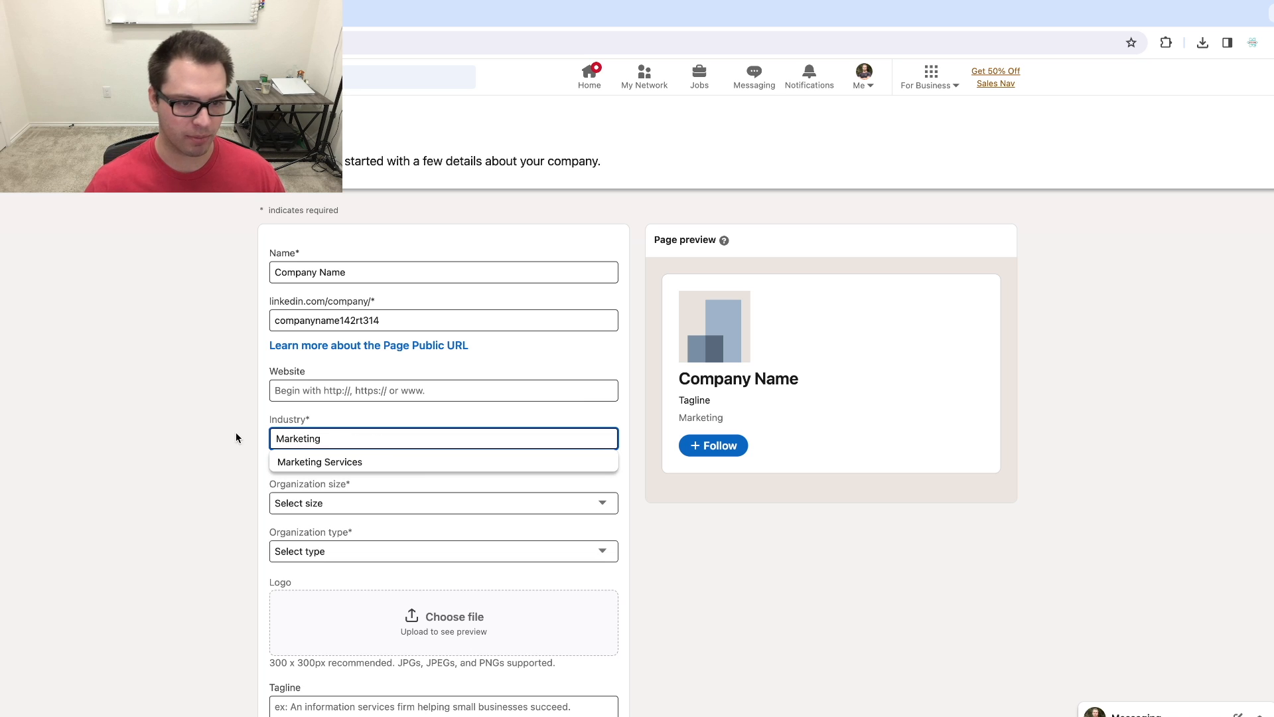
pyautogui.click(347, 466)
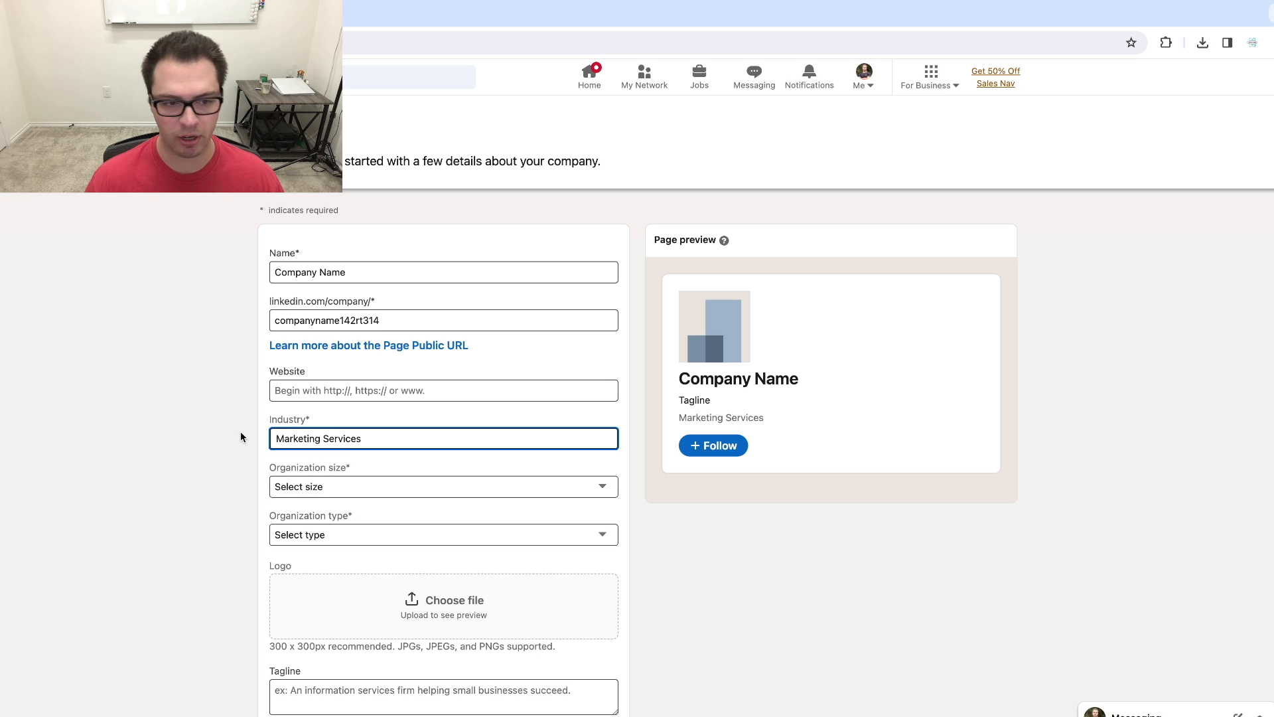
# Set the organization size to 0–1 employees and the organization type to Self-employed
pyautogui.scroll(-1, 238, 432)
pyautogui.click(344, 425)
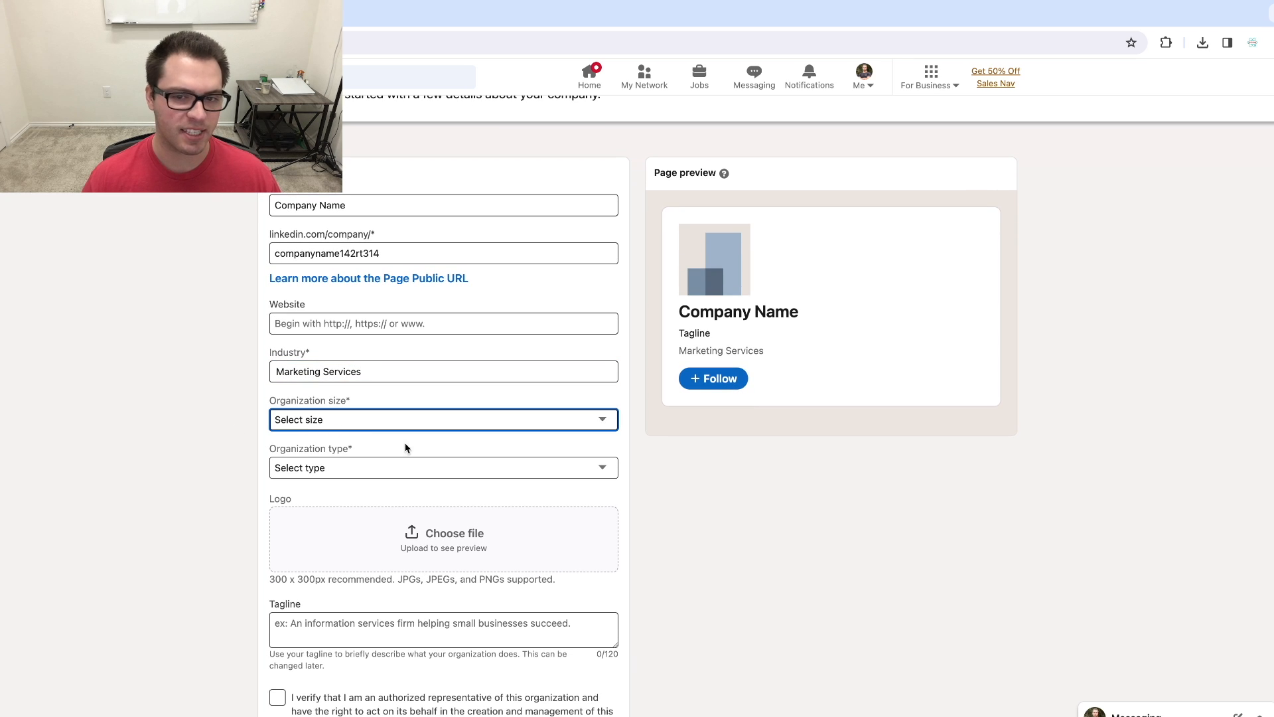
pyautogui.click(332, 436)
pyautogui.click(292, 466)
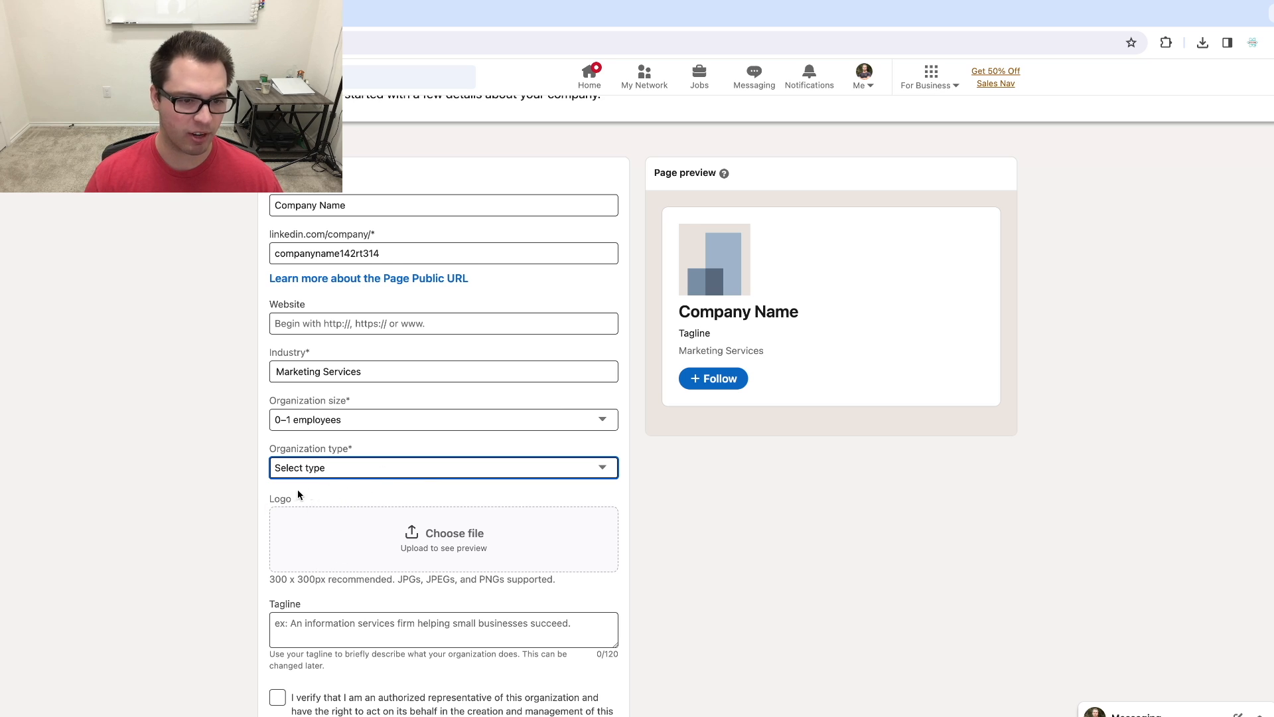
pyautogui.click(309, 501)
# Review the recommended dimensions and supported file formats for the logo upload
pyautogui.scroll(-3, 212, 465)
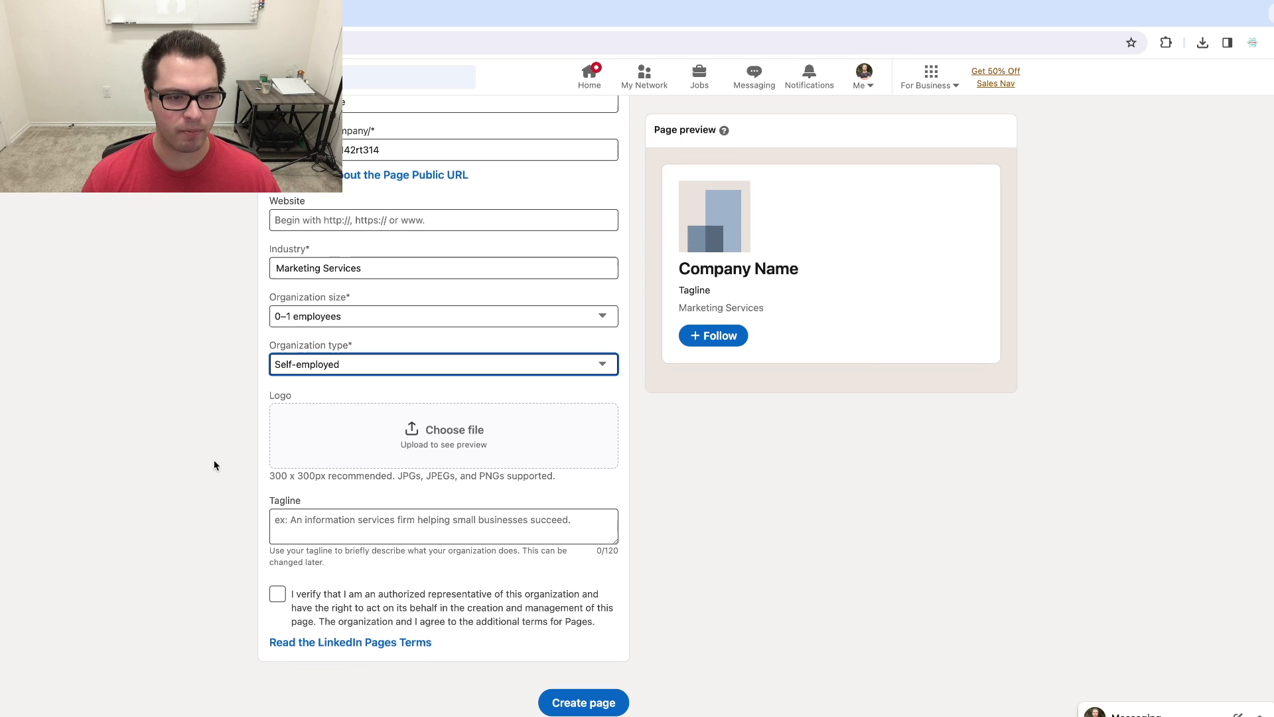
pyautogui.moveTo(444, 434); pyautogui.dragTo(447, 441)
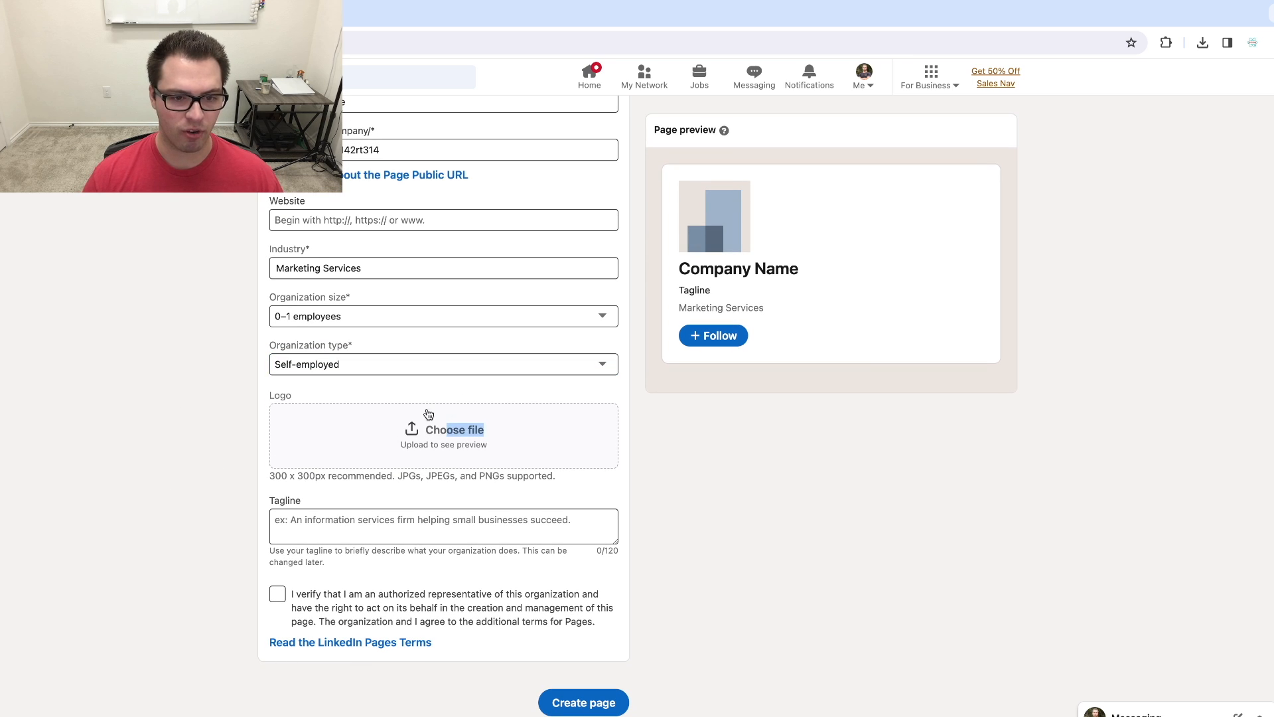
pyautogui.click(909, 463)
pyautogui.moveTo(270, 476); pyautogui.dragTo(346, 476)
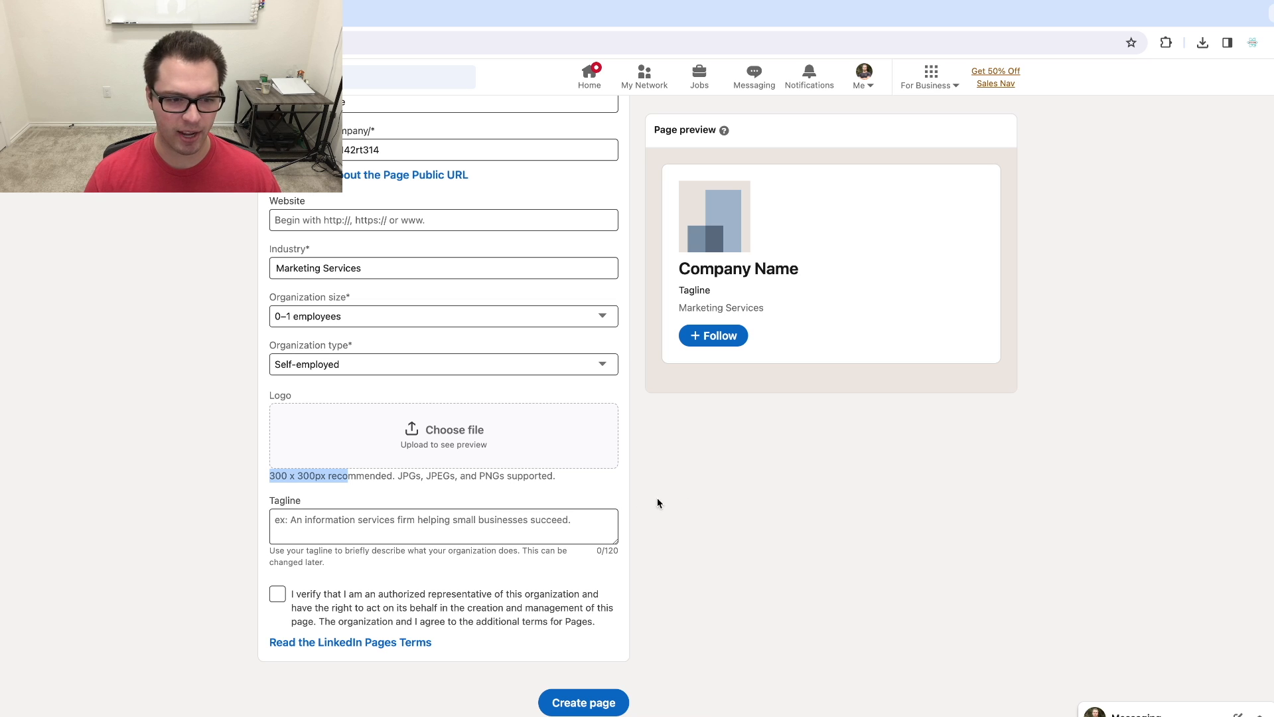
pyautogui.doubleClick(412, 476)
pyautogui.moveTo(411, 476); pyautogui.dragTo(504, 478)
pyautogui.click(752, 505)
# Enter the tagline "Helping [Target Audience] [Achieve Desired Outcome] by [Solution]"
pyautogui.scroll(-1, 443, 518)
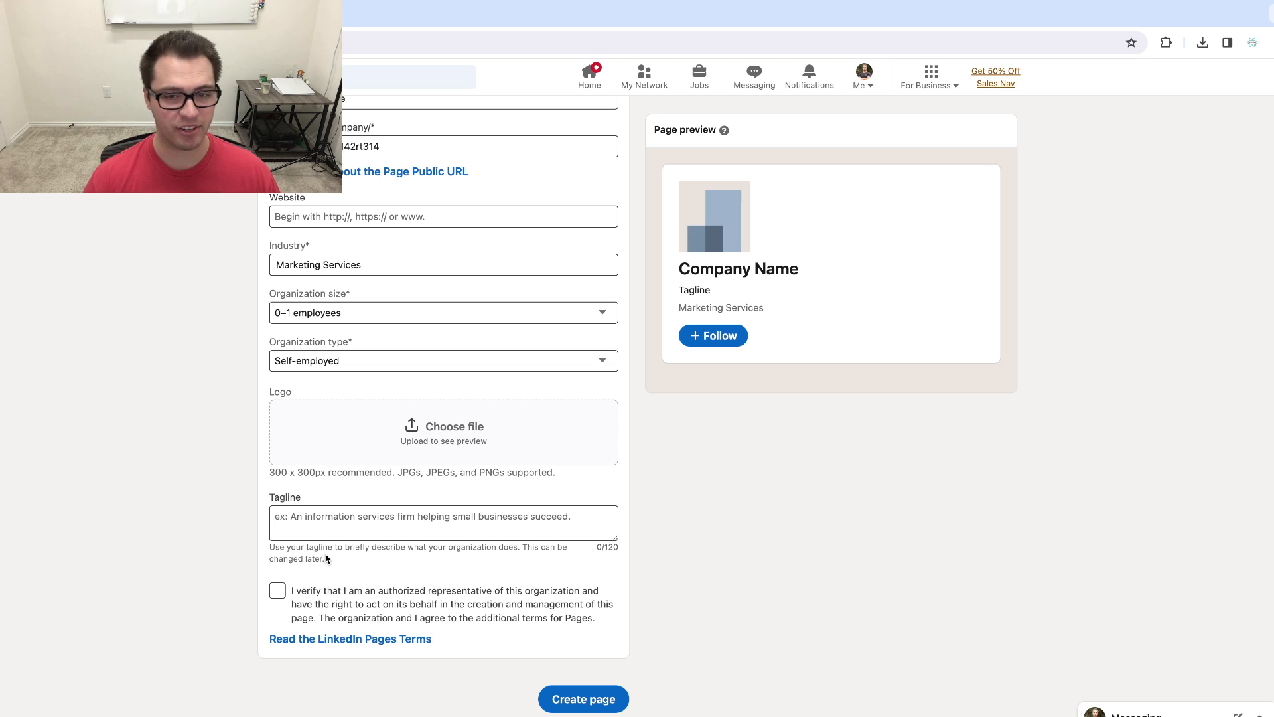
pyautogui.click(393, 519)
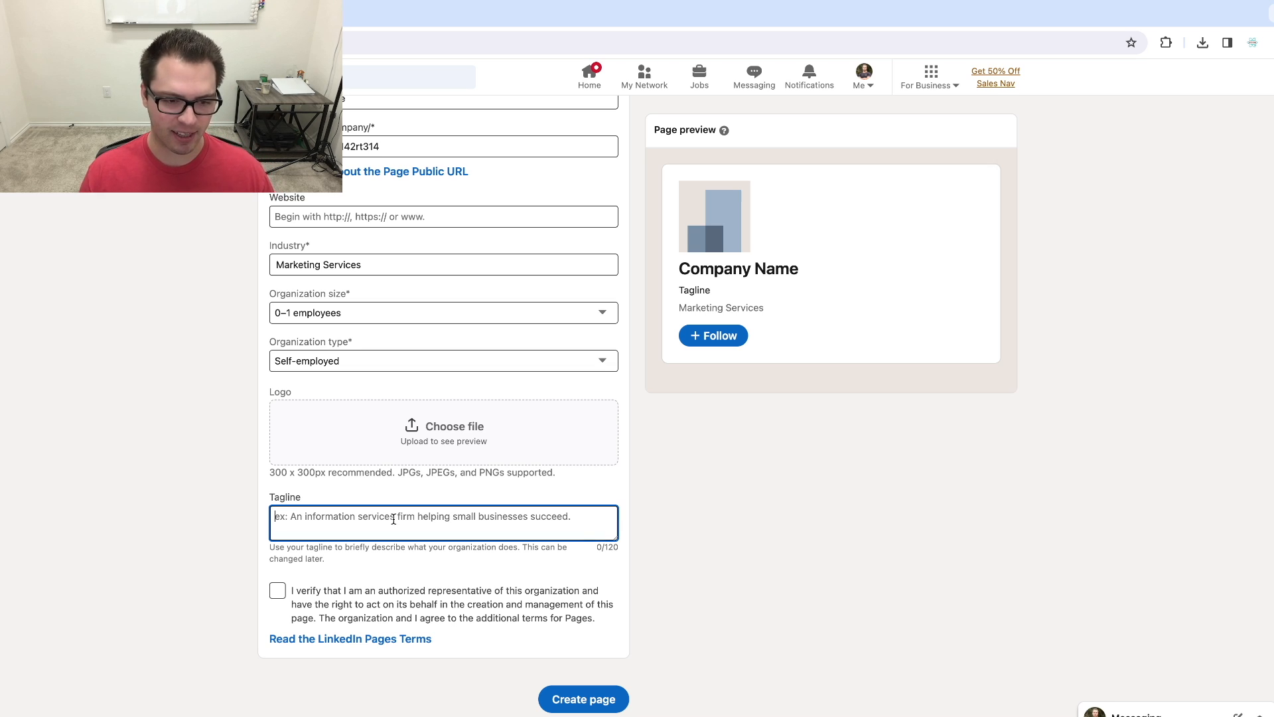
pyautogui.write('H')
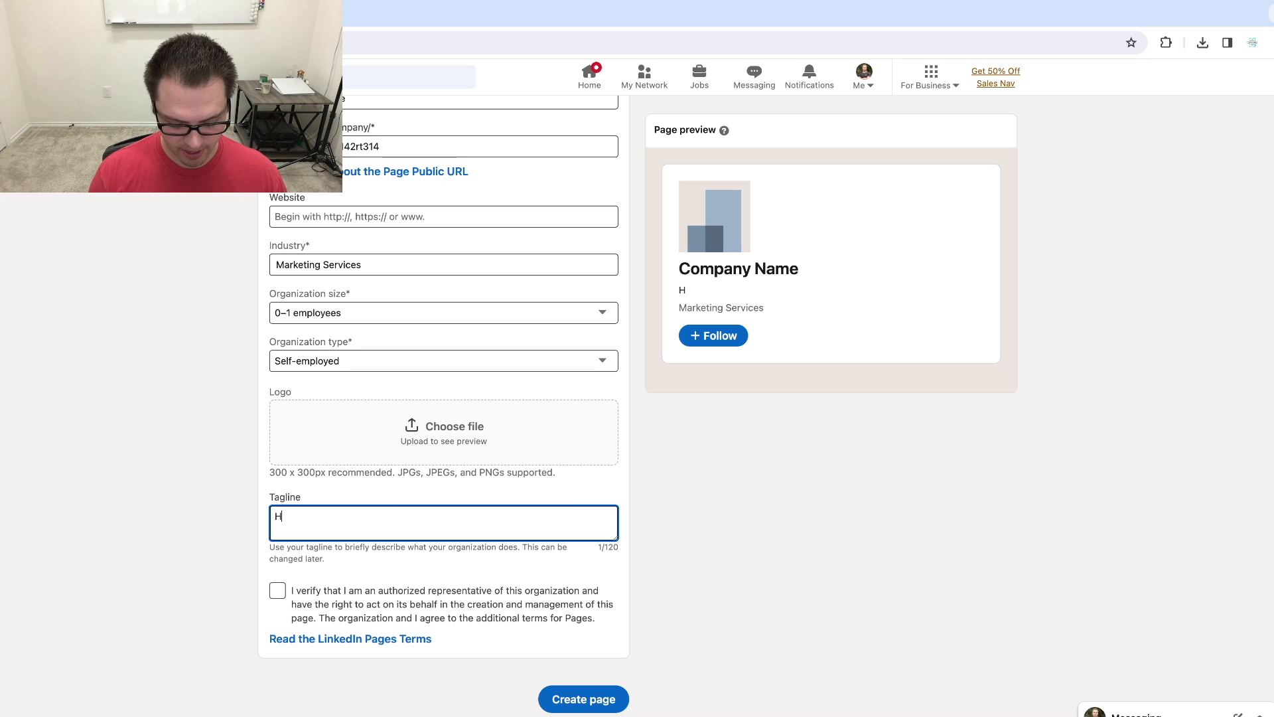
pyautogui.write('elping [Target Audien')
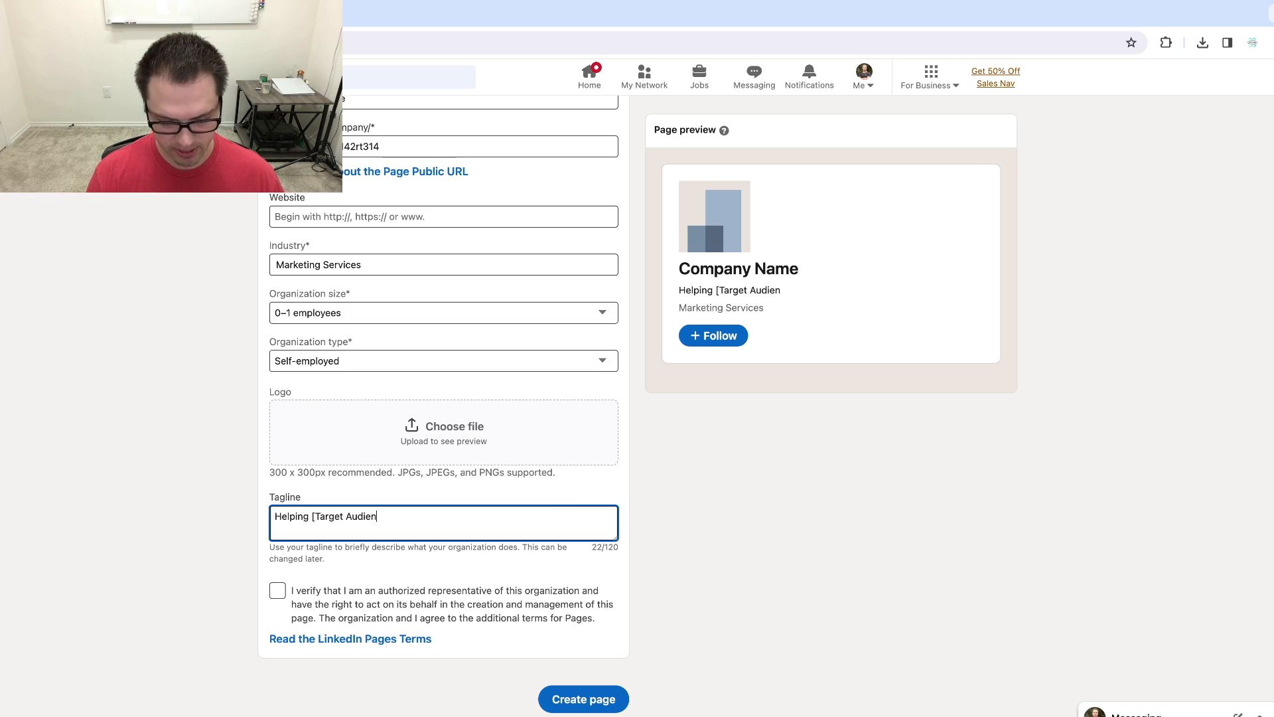
pyautogui.write('ce] [Achieve Desired Outcome] b')
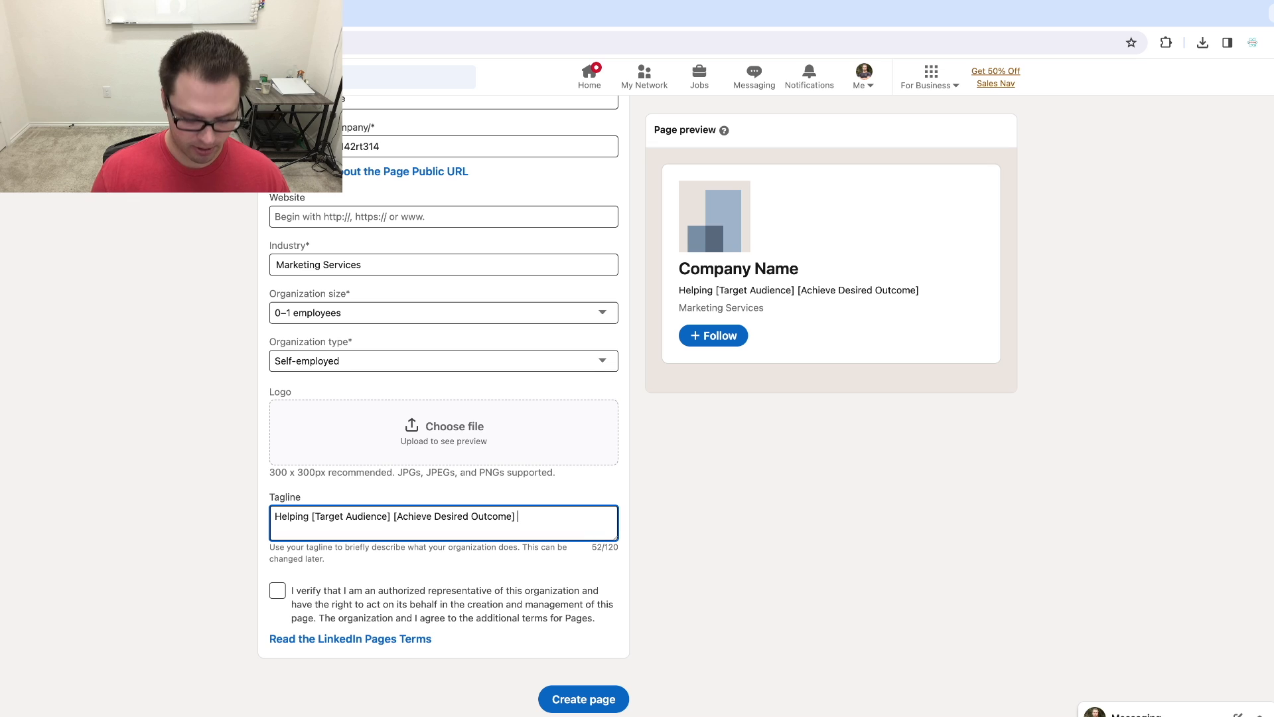
pyautogui.write('y [Solution')
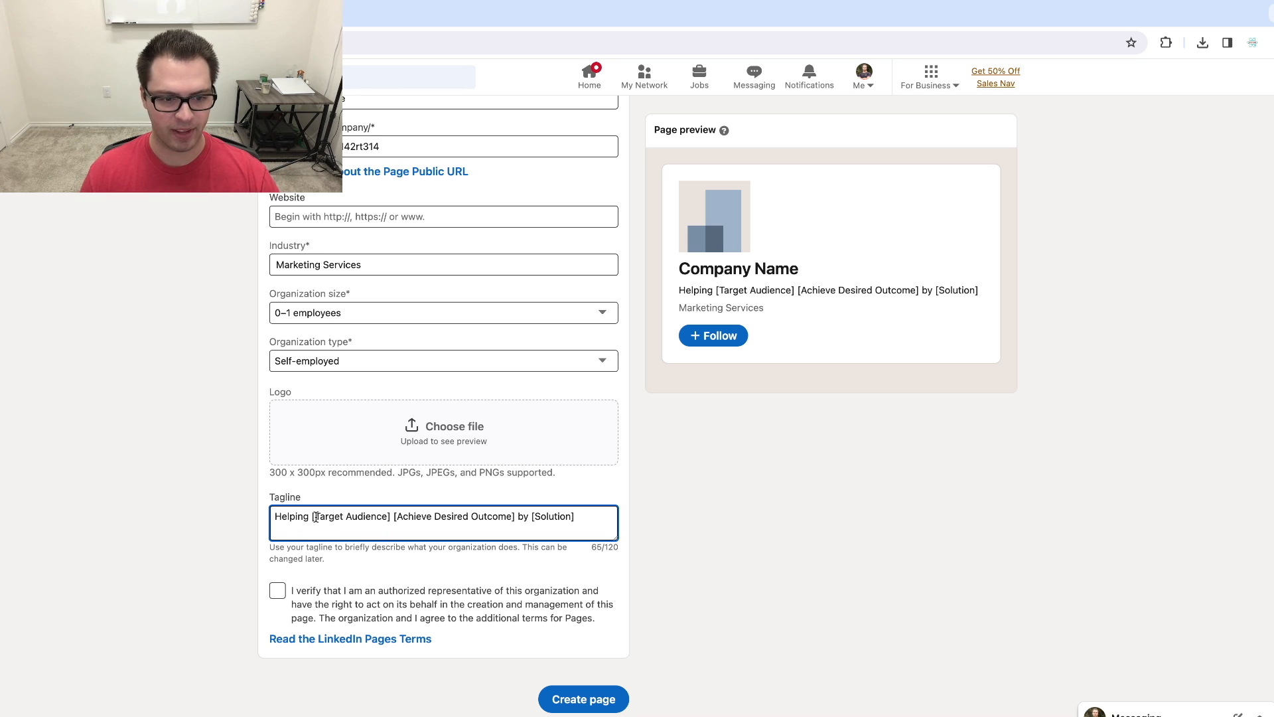
# Review the target audience, desired outcome and solution placeholders in the tagline
pyautogui.moveTo(316, 517); pyautogui.dragTo(390, 513)
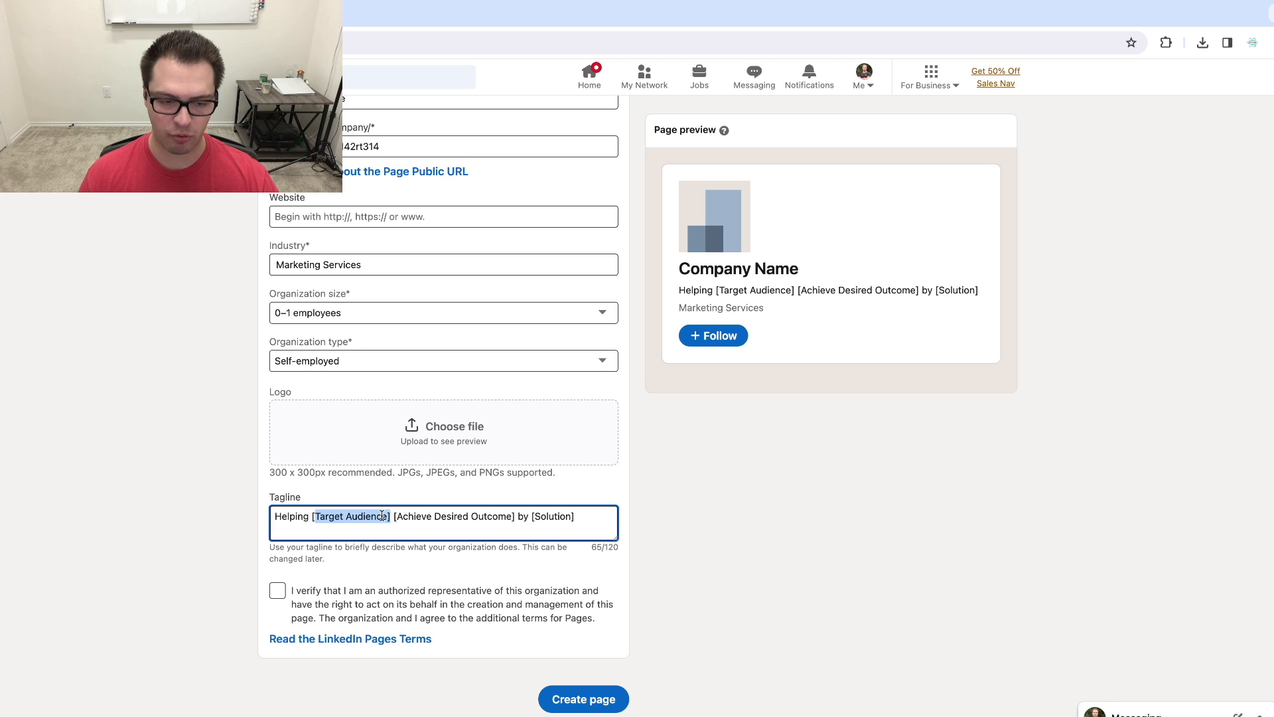
pyautogui.click(348, 528)
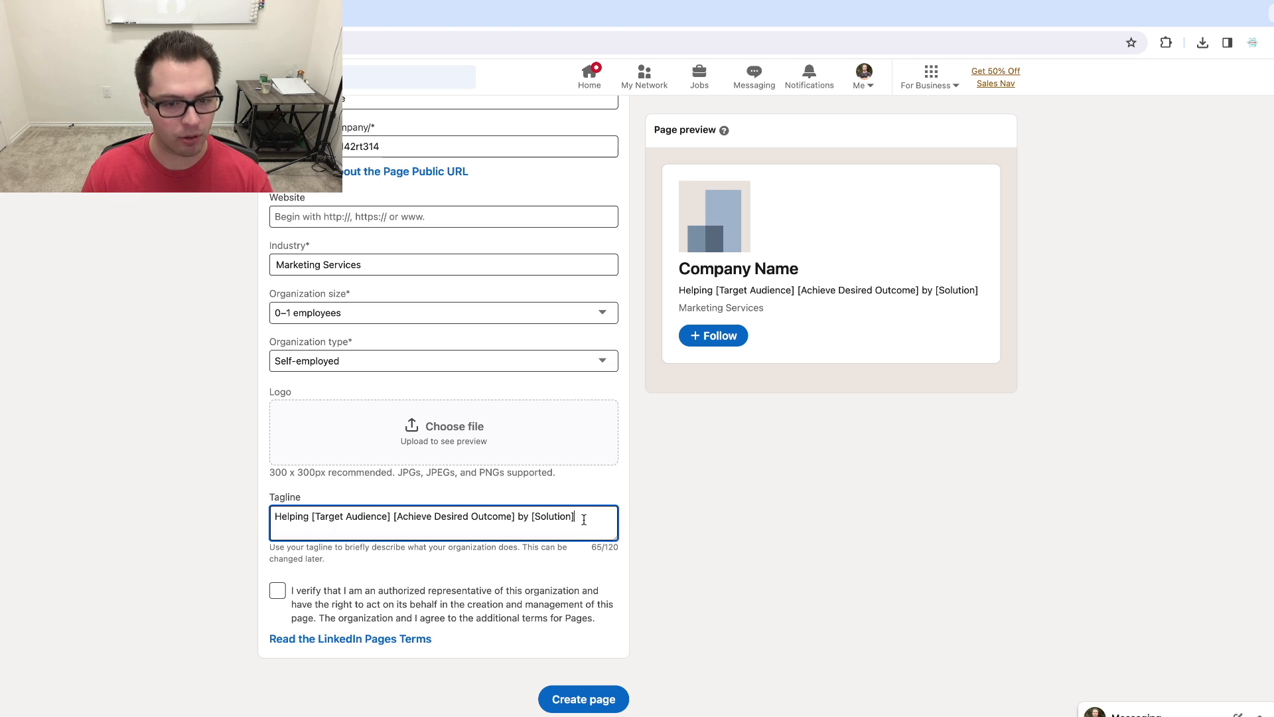
pyautogui.moveTo(397, 515); pyautogui.dragTo(551, 517)
pyautogui.moveTo(576, 517); pyautogui.dragTo(491, 516)
pyautogui.click(559, 518)
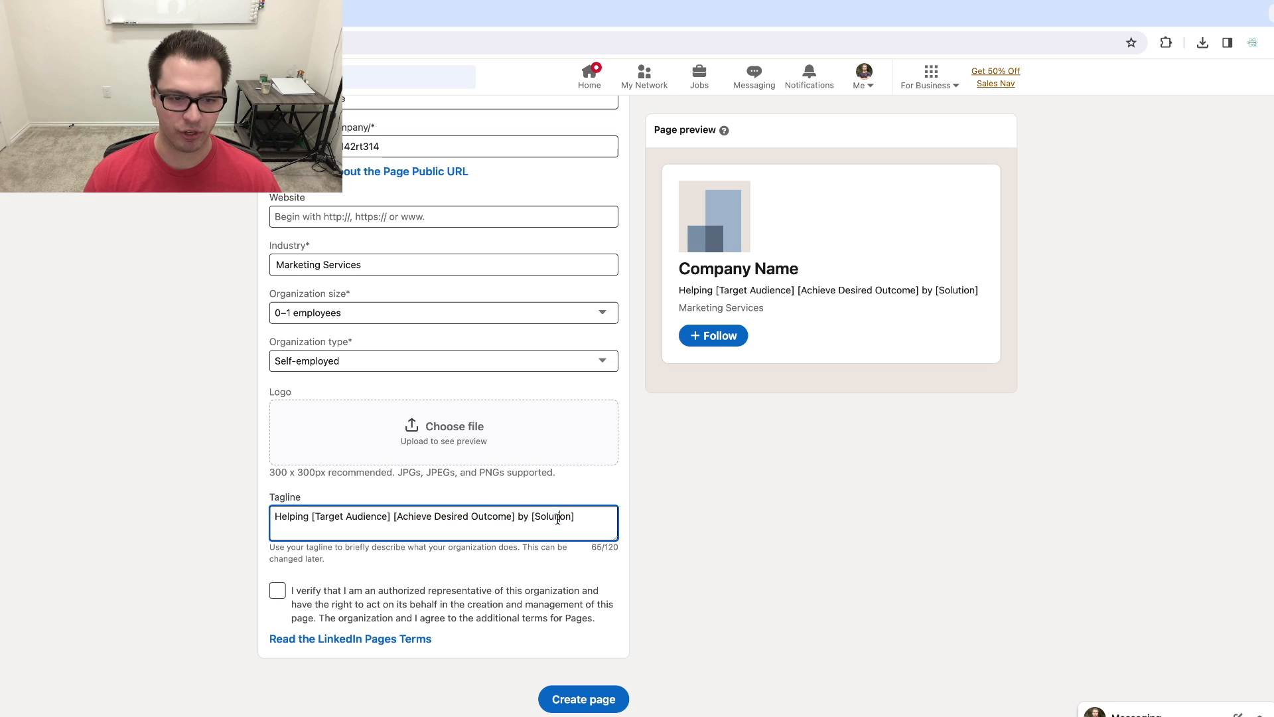
pyautogui.doubleClick(343, 518)
pyautogui.click(434, 521)
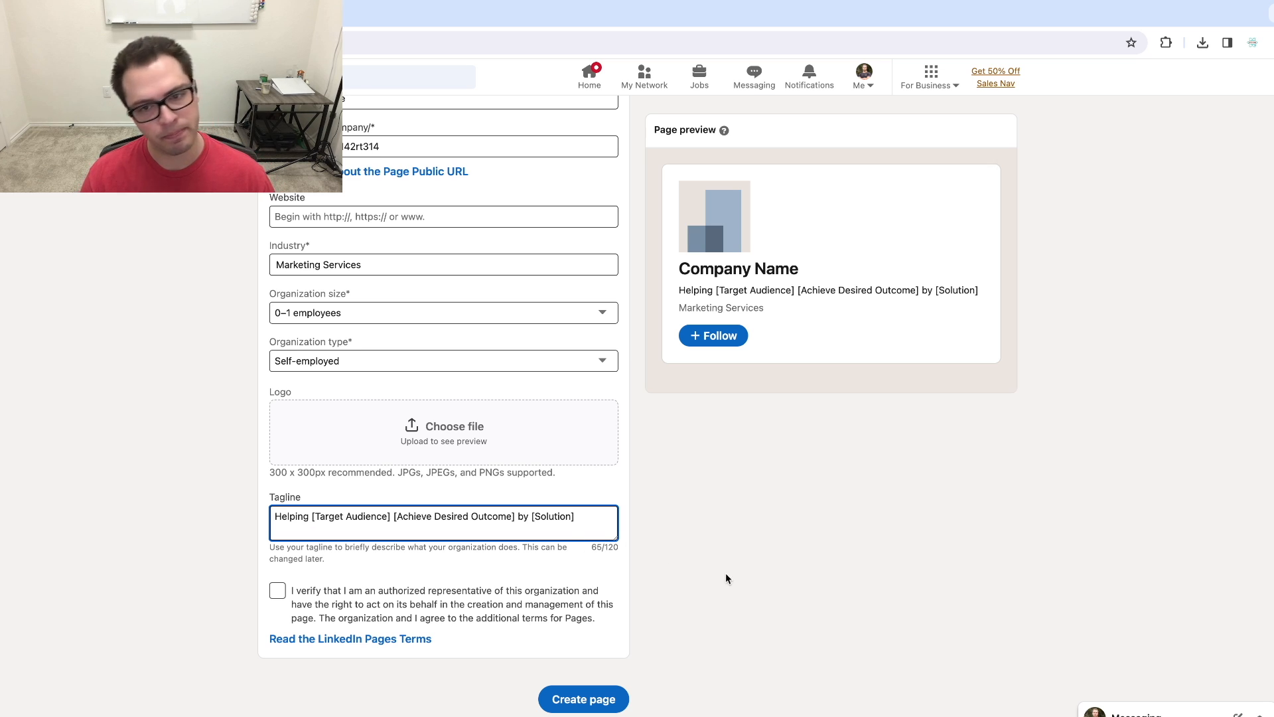
# Verify being an authorized representative of the organization and create the page
pyautogui.click(277, 590)
pyautogui.click(603, 698)
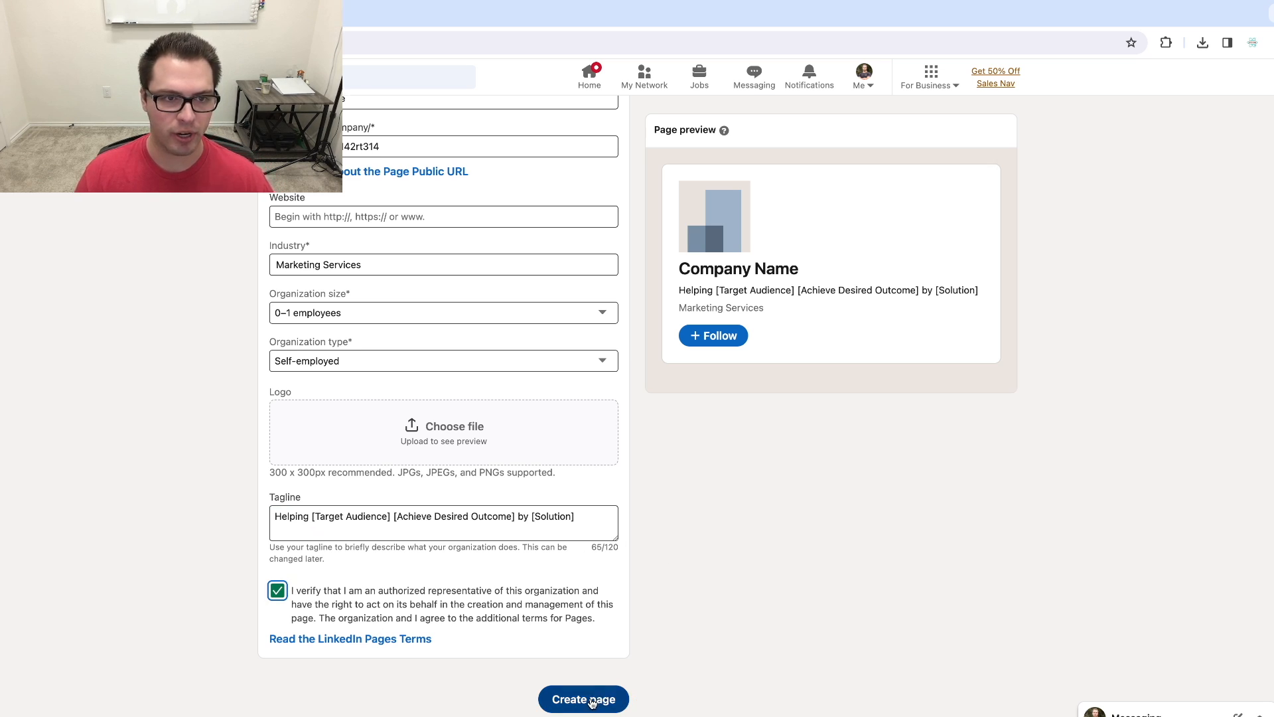
pyautogui.click(593, 701)
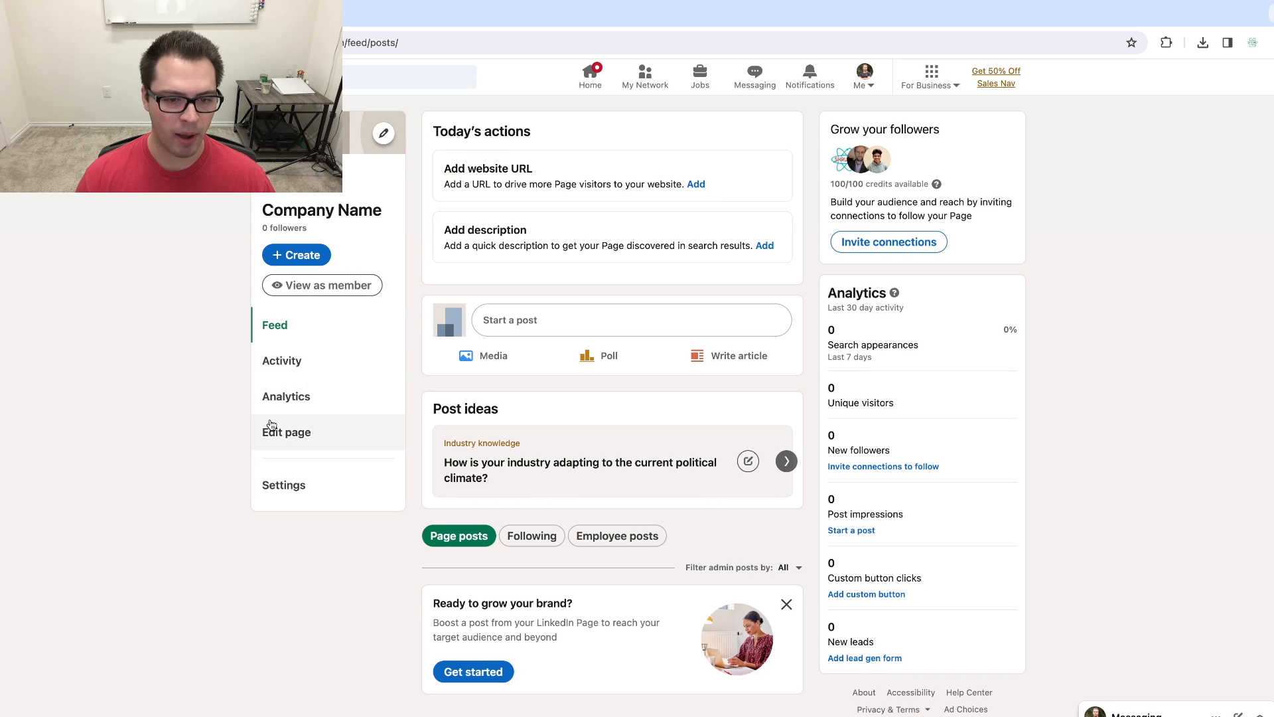
# Open the page's overview details for editing and examine the description field, its character limit and the remaining company fields
pyautogui.click(286, 443)
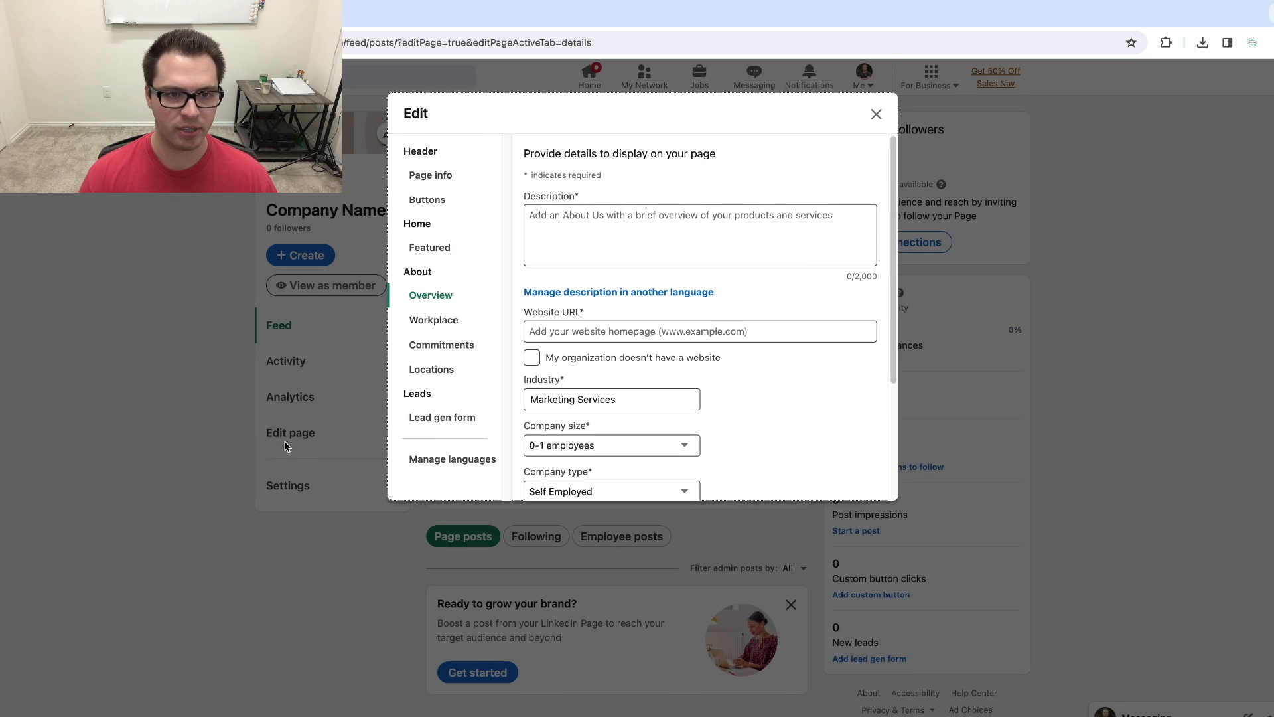
pyautogui.click(644, 238)
pyautogui.click(613, 234)
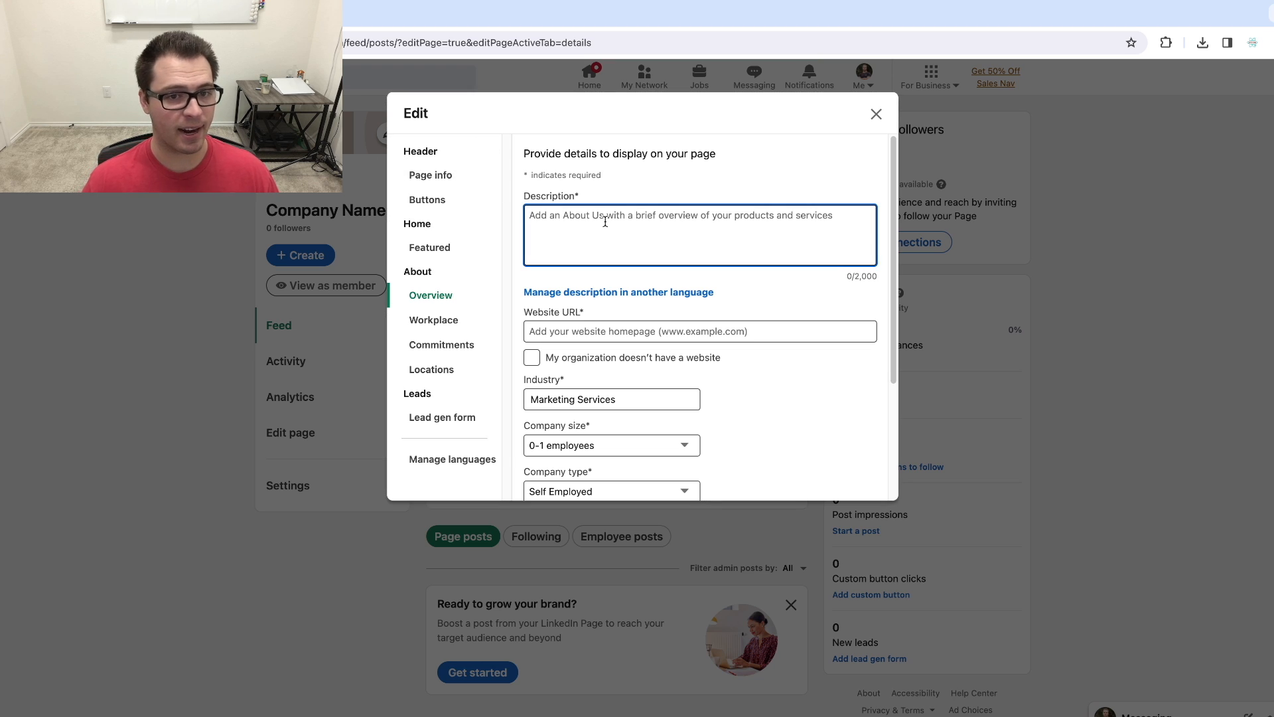
pyautogui.click(873, 282)
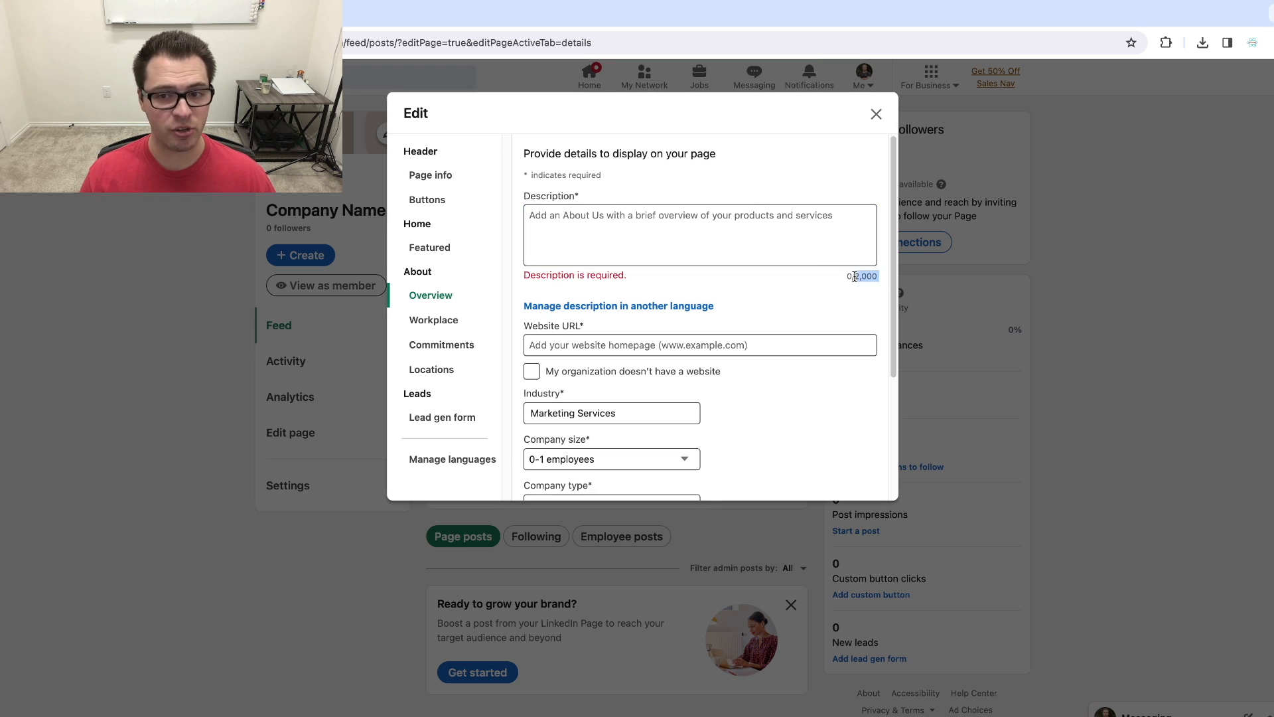
pyautogui.click(728, 258)
pyautogui.click(744, 166)
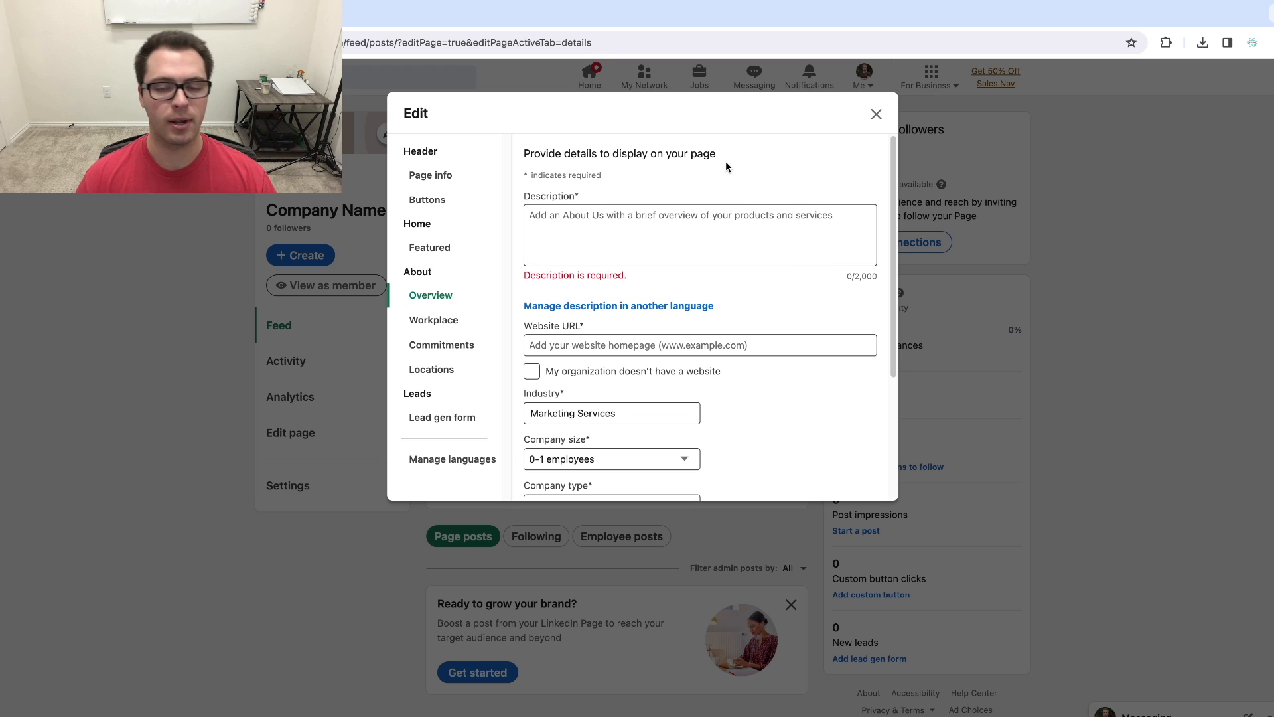
pyautogui.click(711, 219)
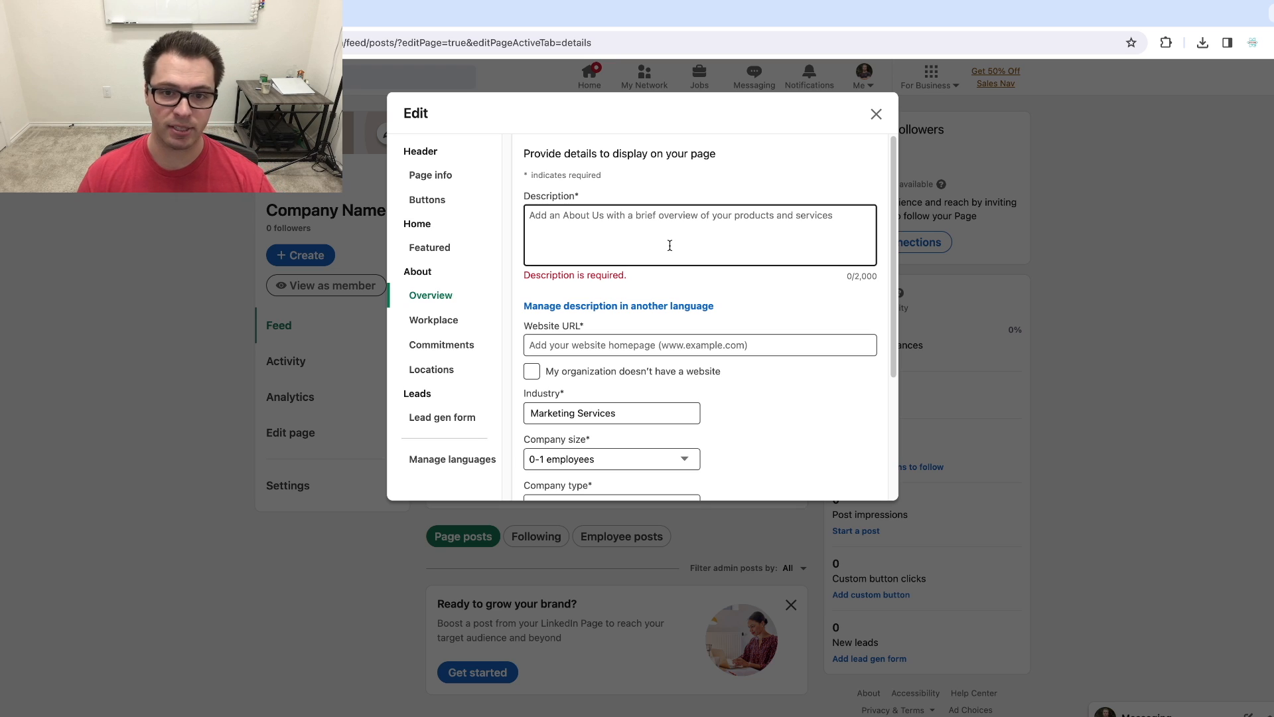
pyautogui.click(613, 224)
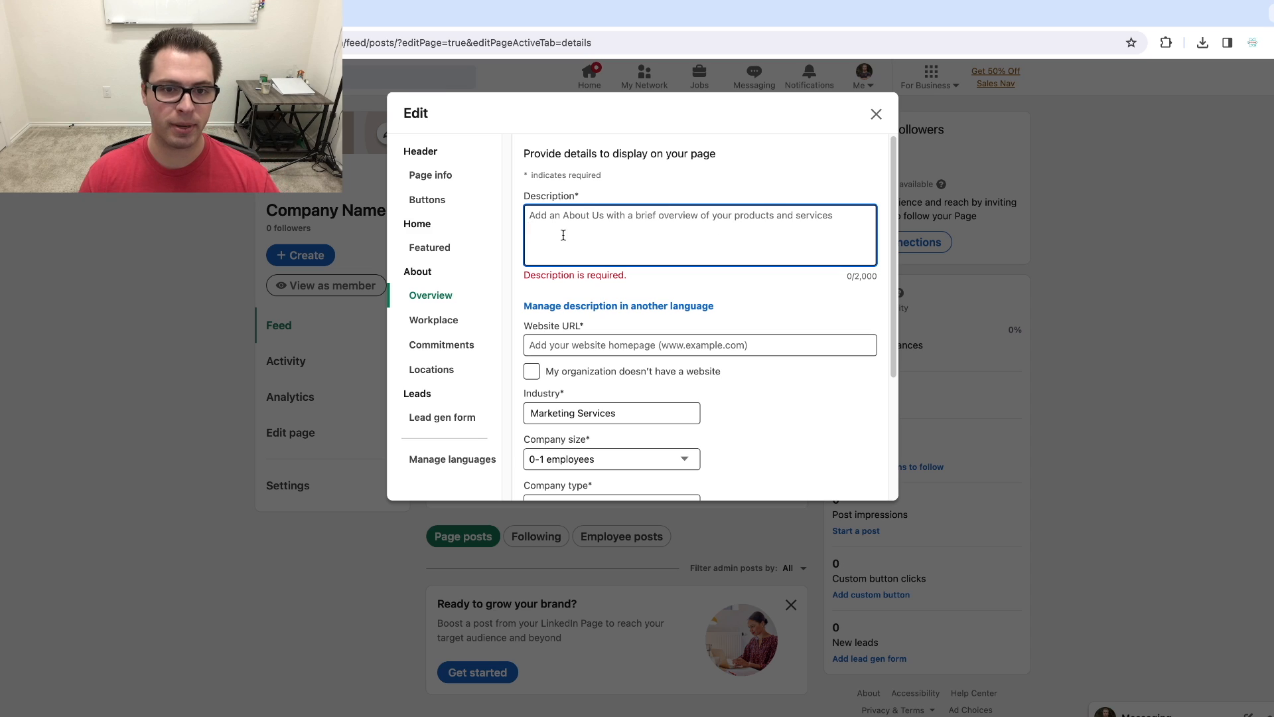
pyautogui.doubleClick(532, 194)
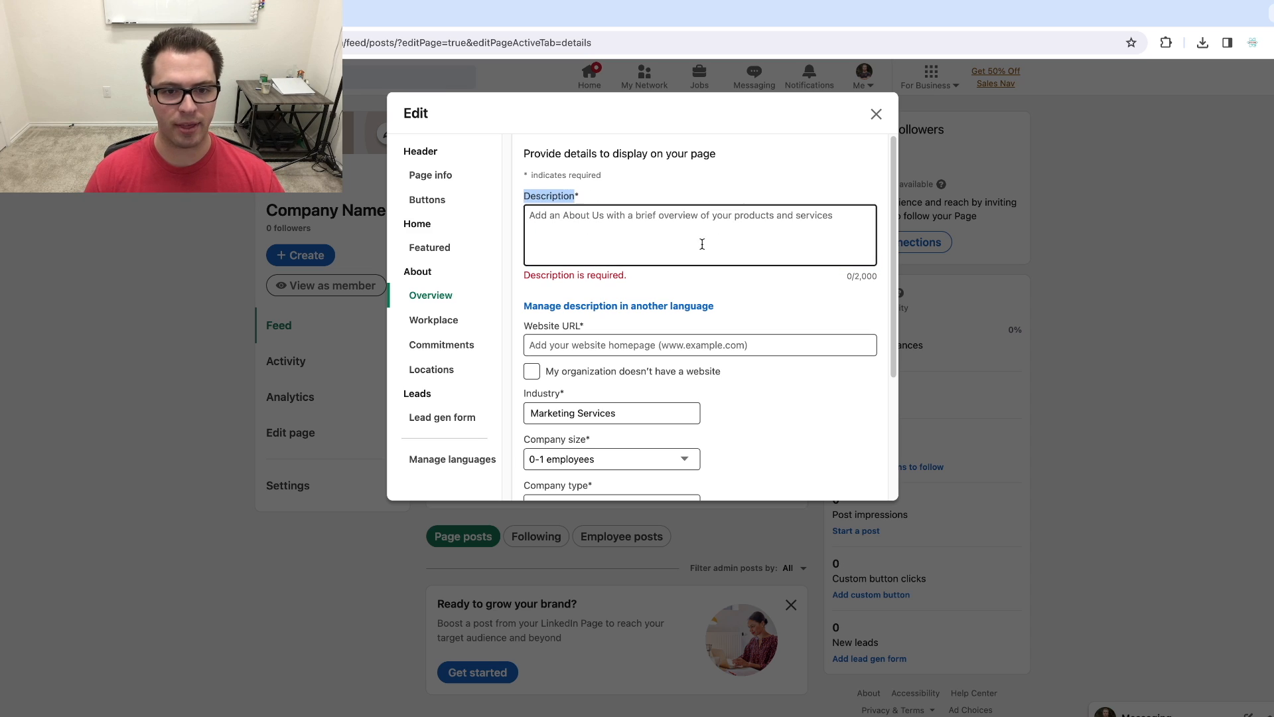
pyautogui.scroll(-2, 690, 233)
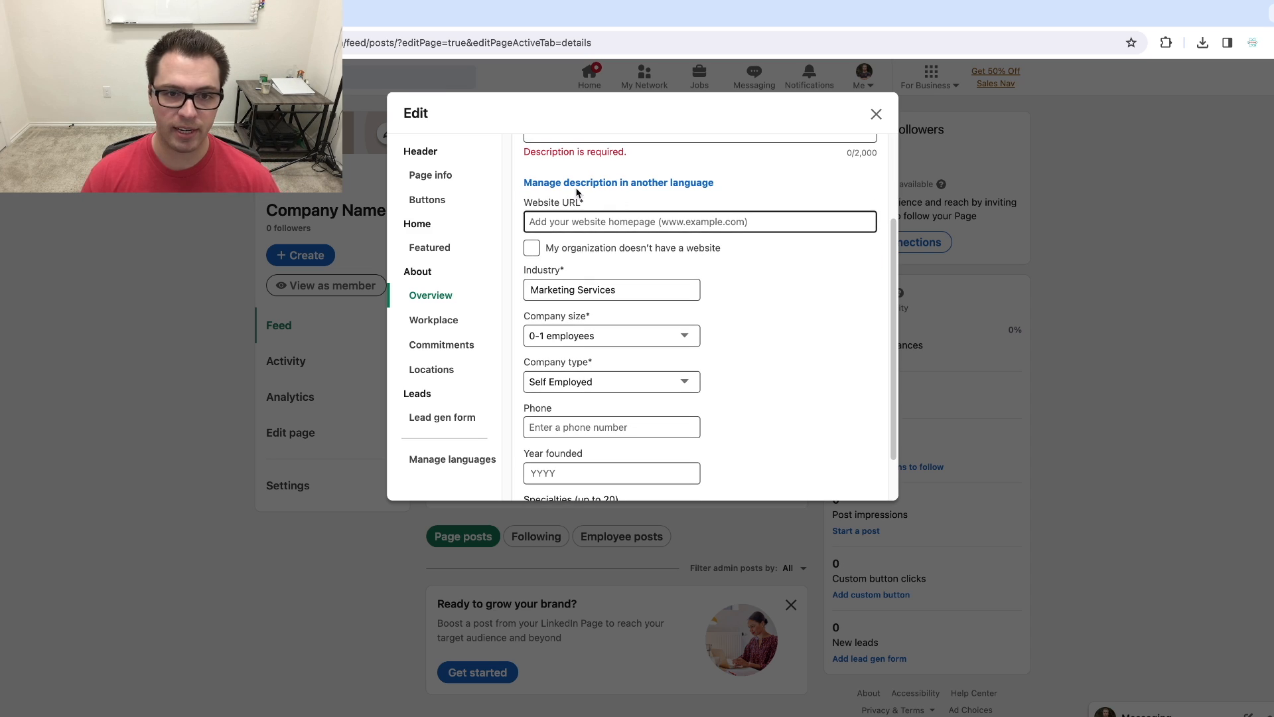
pyautogui.scroll(-1, 812, 302)
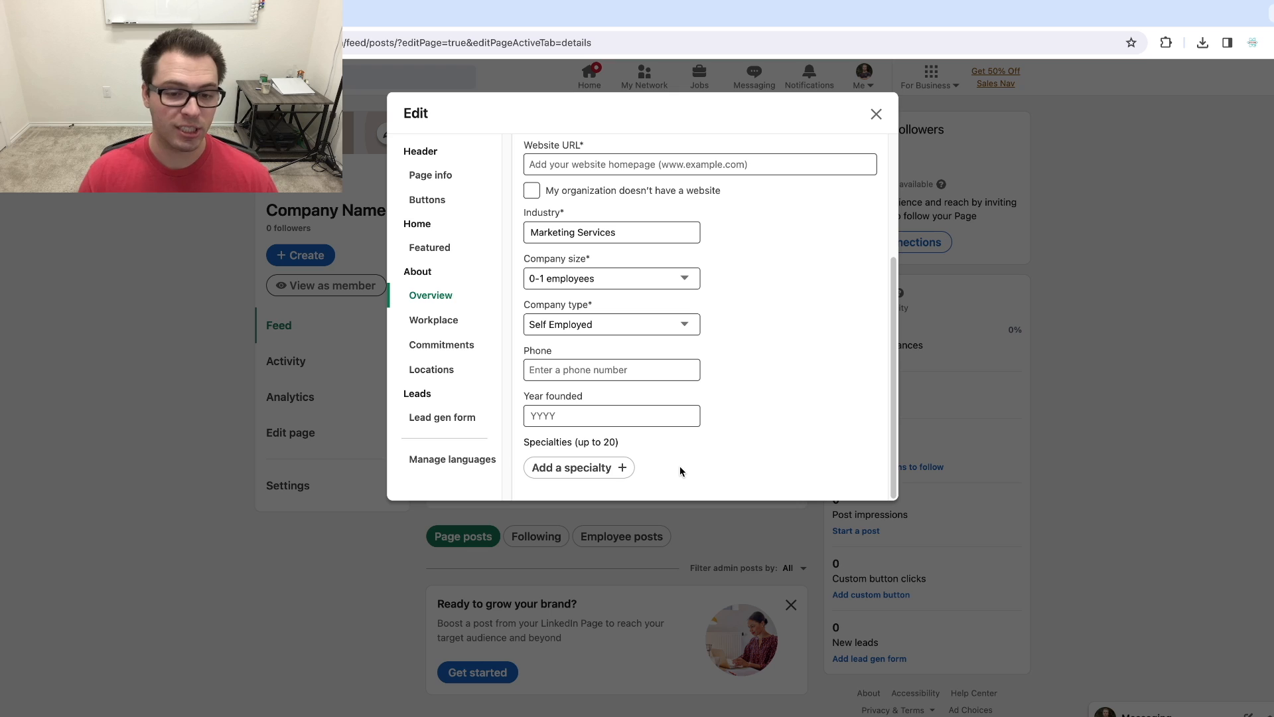
# Add the specialties Marketing, Social Media, Advertising and Entrepreneurship to the page's overview
pyautogui.click(625, 471)
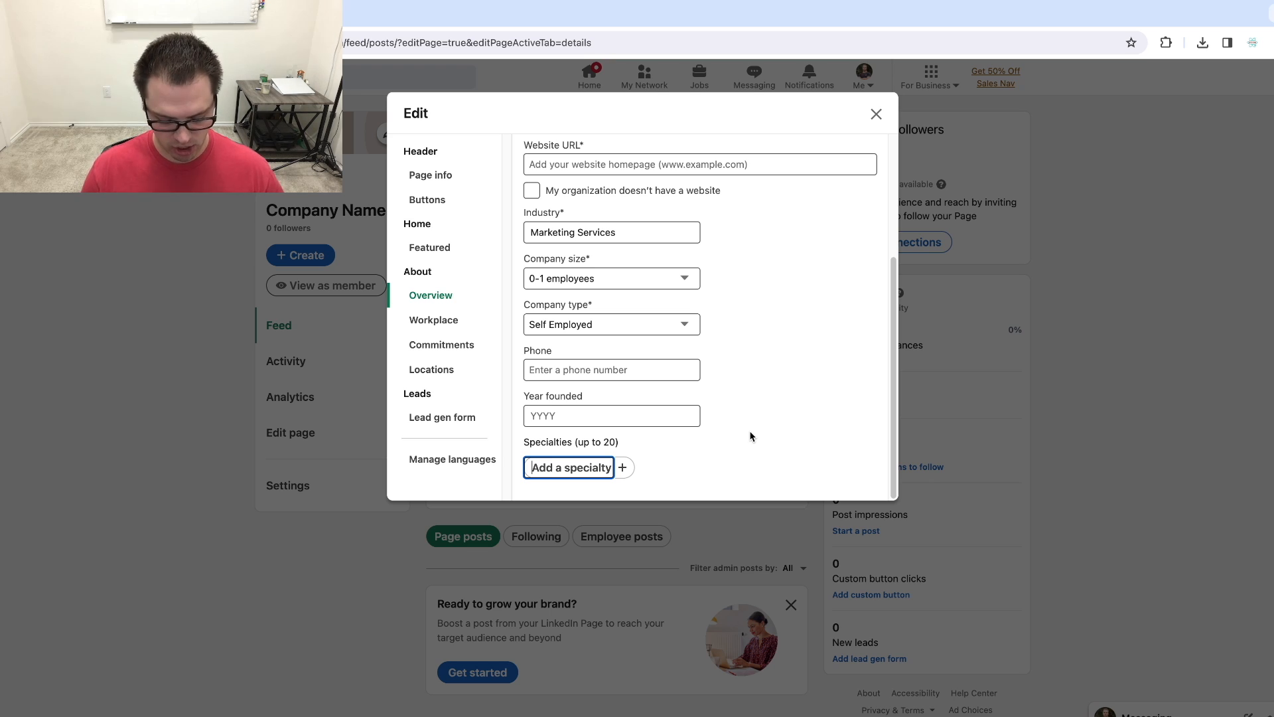
pyautogui.write('Marketing')
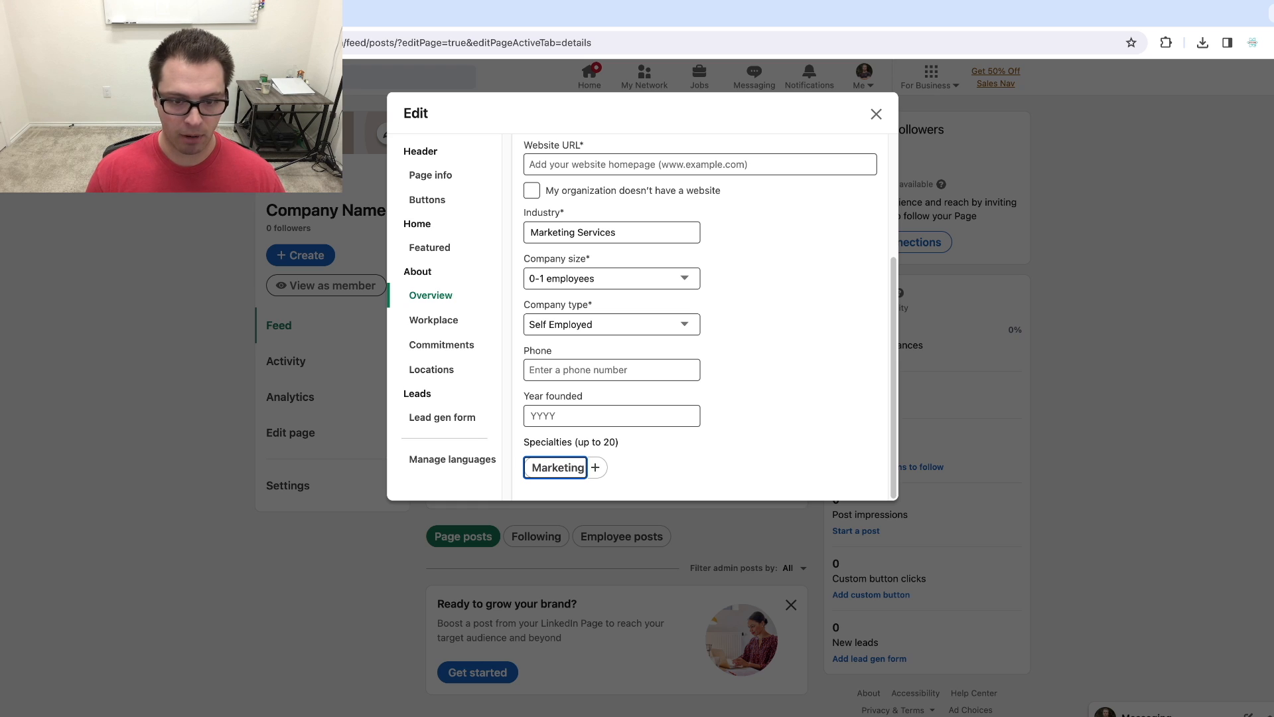
pyautogui.press('Return')
pyautogui.write('S')
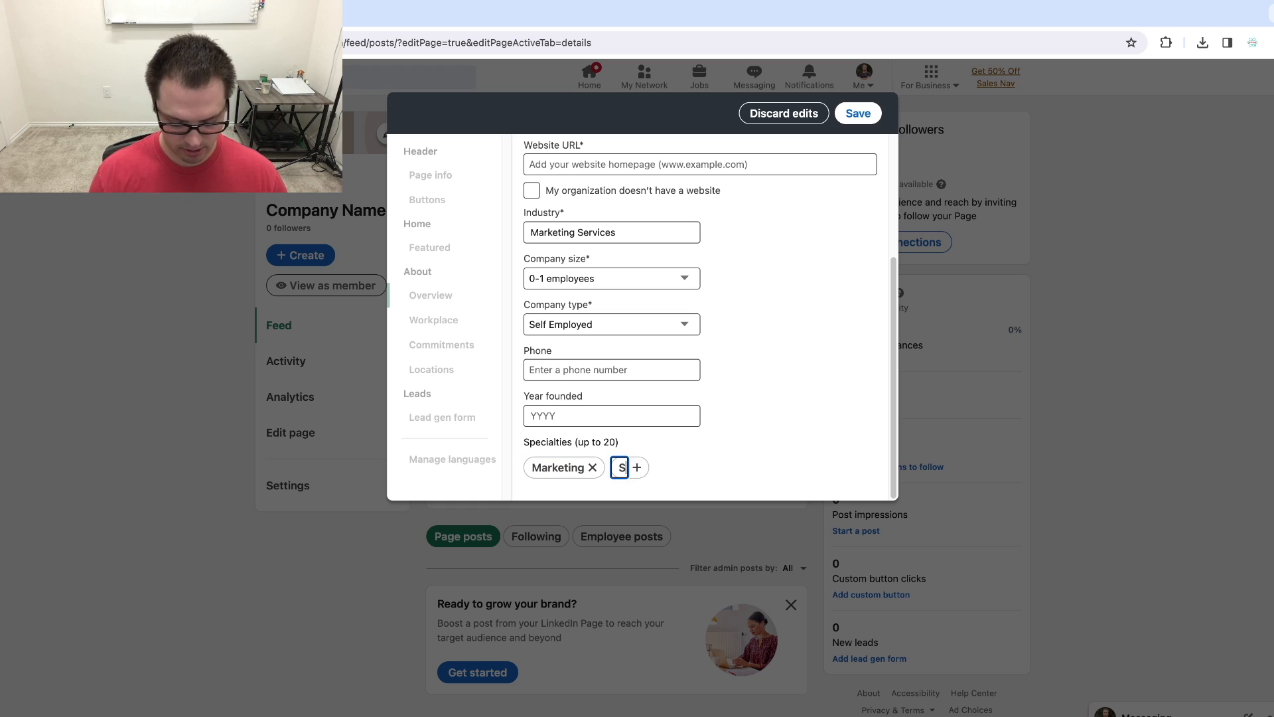
pyautogui.write('ocial Media')
pyautogui.press('Return')
pyautogui.write('Ad')
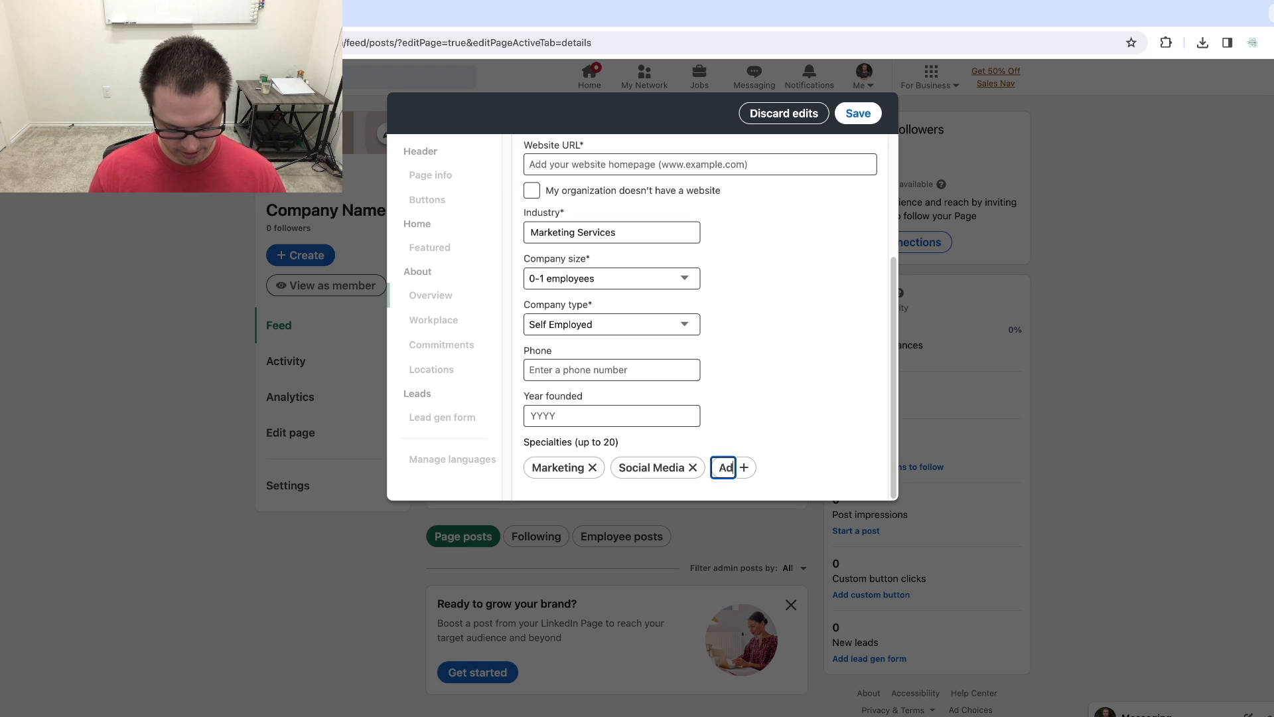
pyautogui.write('vertising')
pyautogui.press('Return')
pyautogui.write('Entrepreneurship')
pyautogui.press('Return')
# Try to enter the placeholder description "Description here" and save the overview details
pyautogui.scroll(-1, 776, 397)
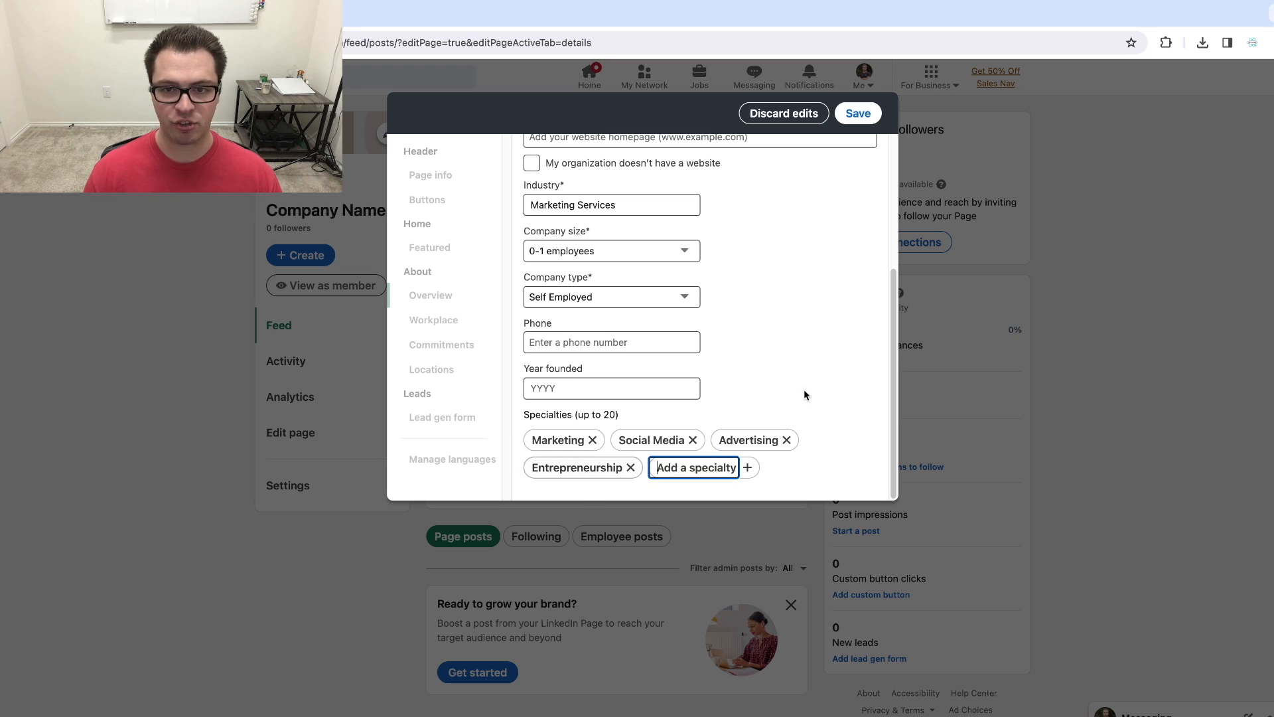
pyautogui.scroll(1, 744, 405)
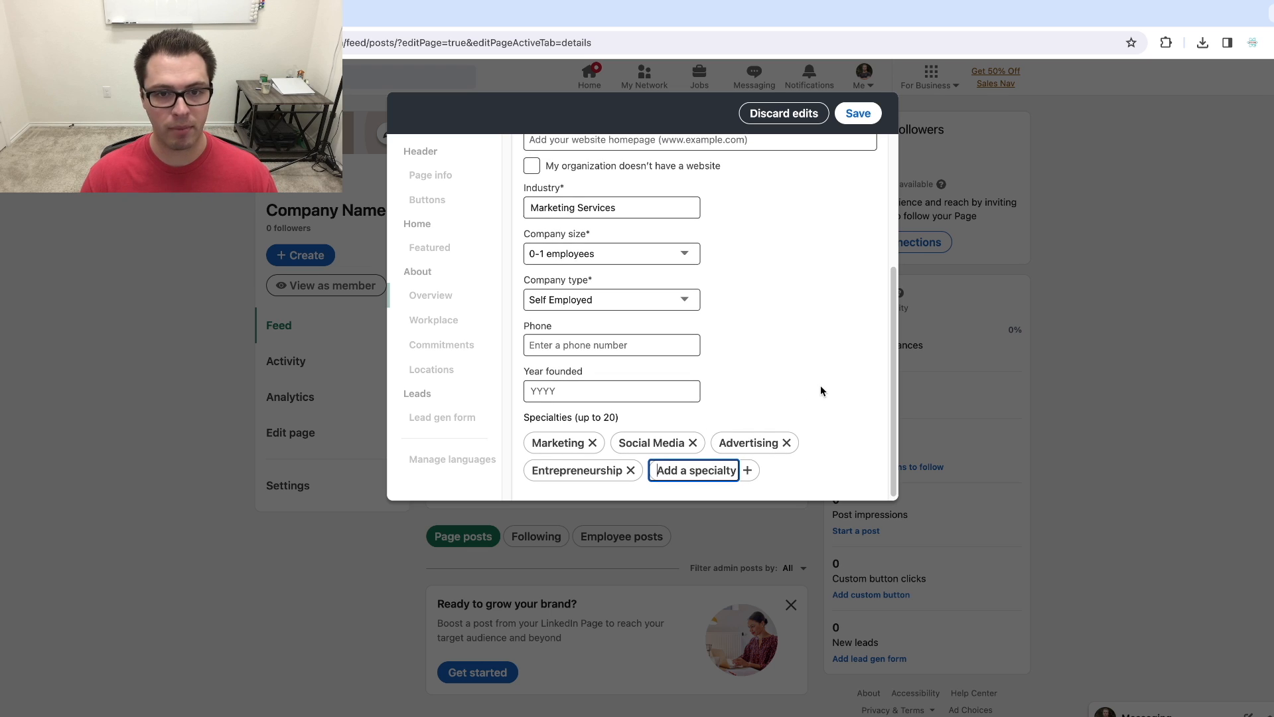
pyautogui.scroll(2, 664, 458)
pyautogui.scroll(6, 730, 398)
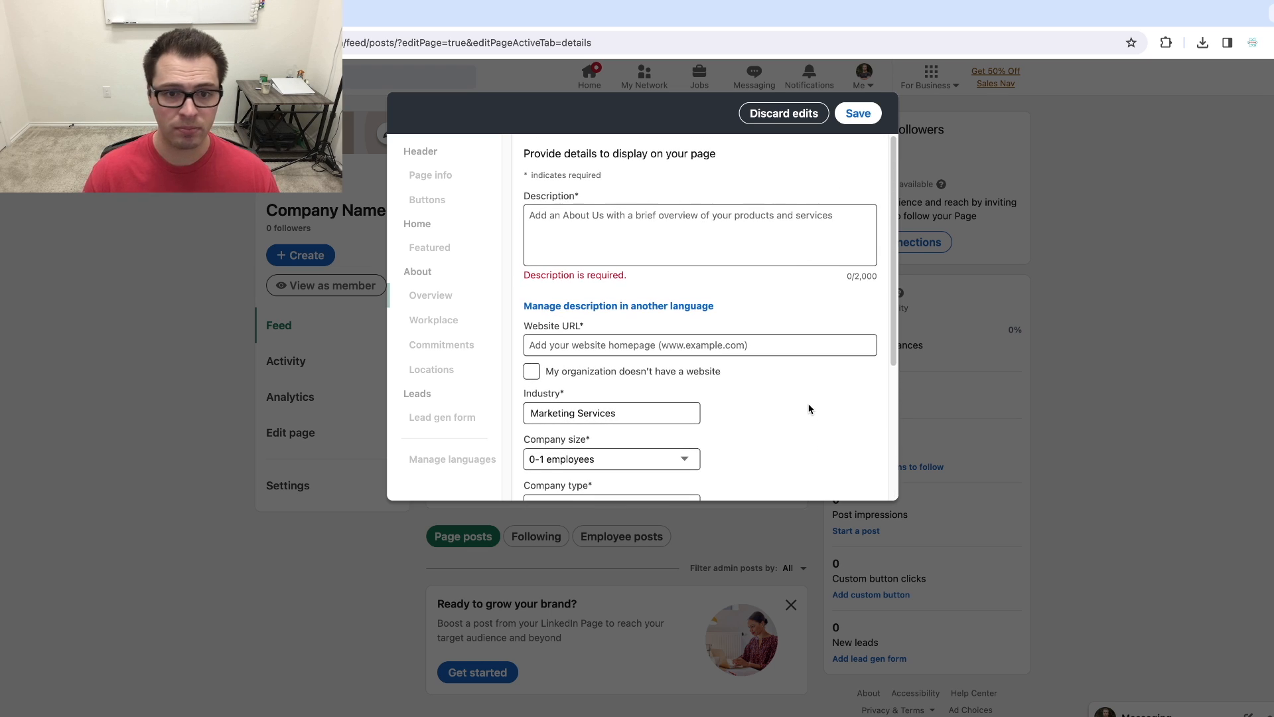
pyautogui.write('Description herec')
pyautogui.click(858, 114)
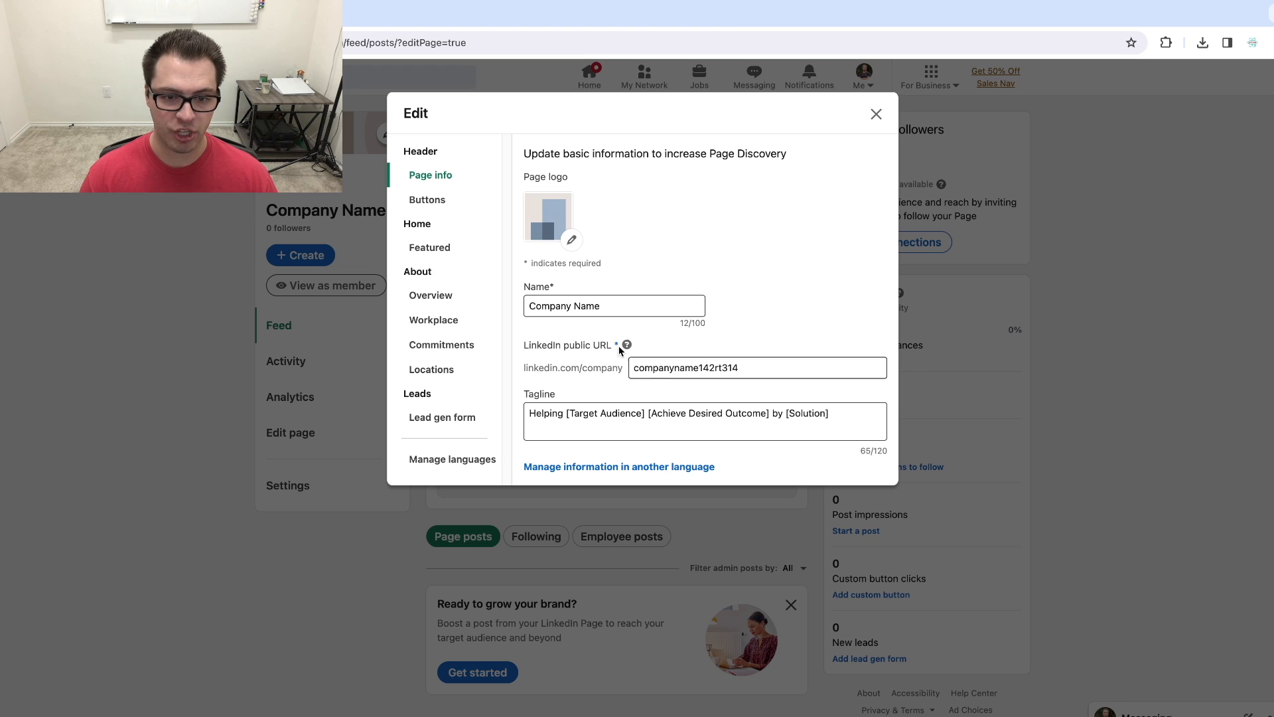
# Turn on the page's custom button with the name Contact us and check its preview
pyautogui.click(480, 201)
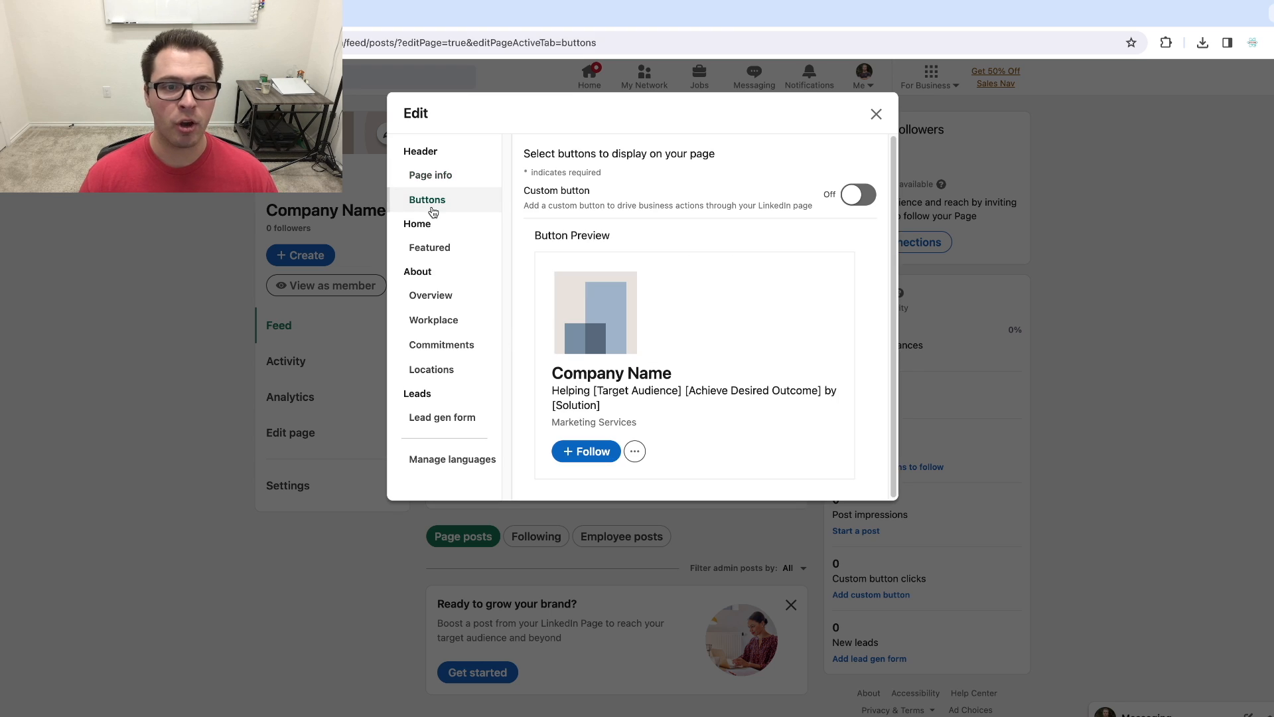
pyautogui.click(872, 201)
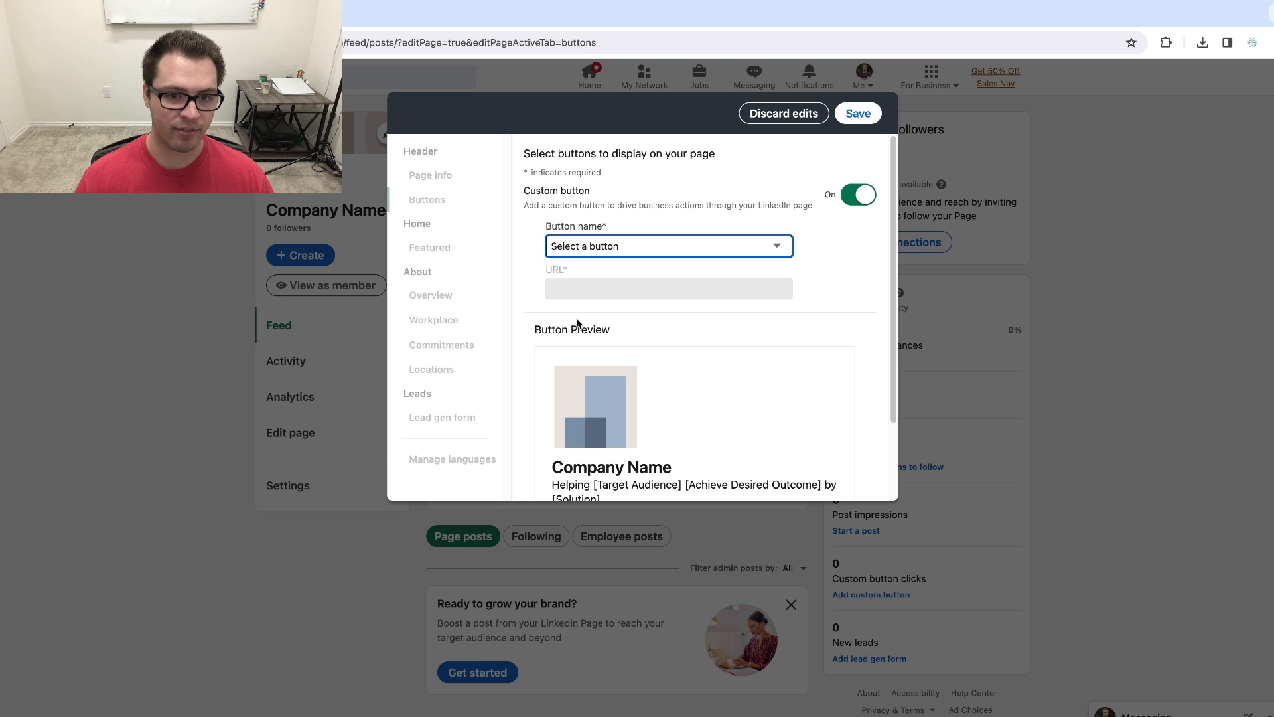
pyautogui.click(613, 267)
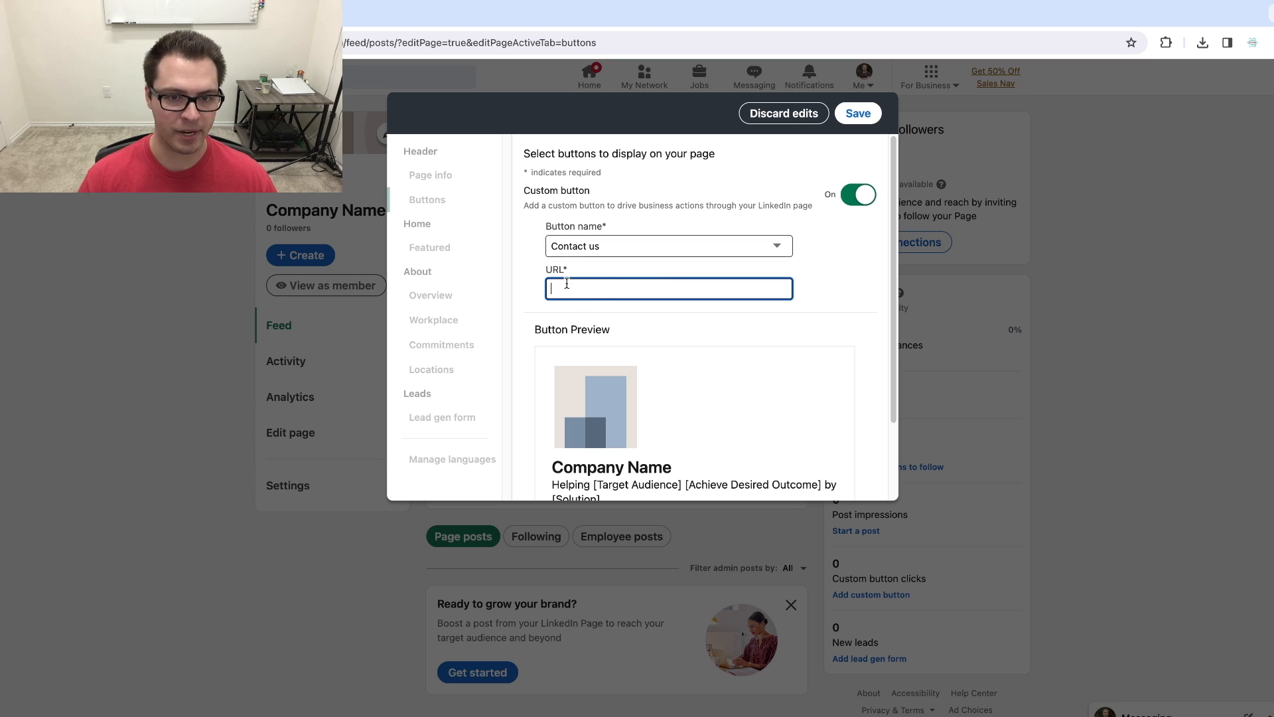
pyautogui.scroll(-3, 598, 298)
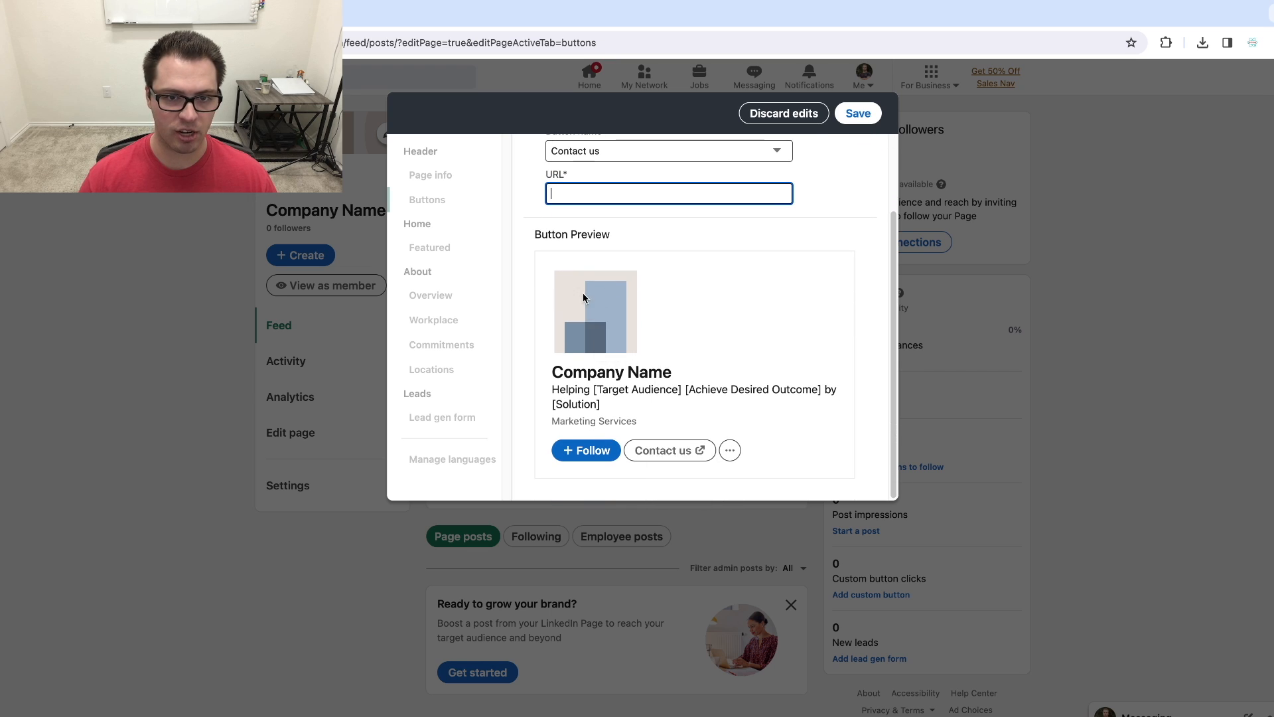
pyautogui.scroll(3, 584, 292)
# Switch the custom button's name to Visit store, preview it, and turn the custom button off
pyautogui.click(616, 251)
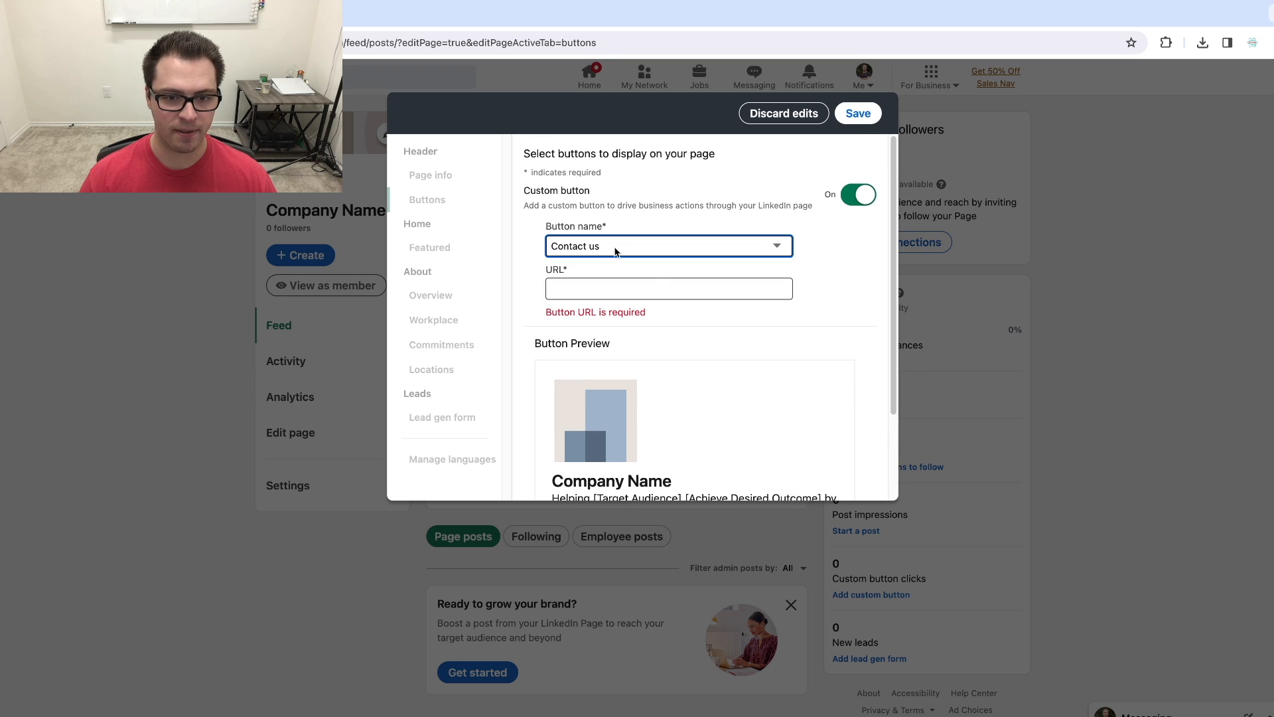
pyautogui.click(610, 341)
pyautogui.scroll(-3, 681, 378)
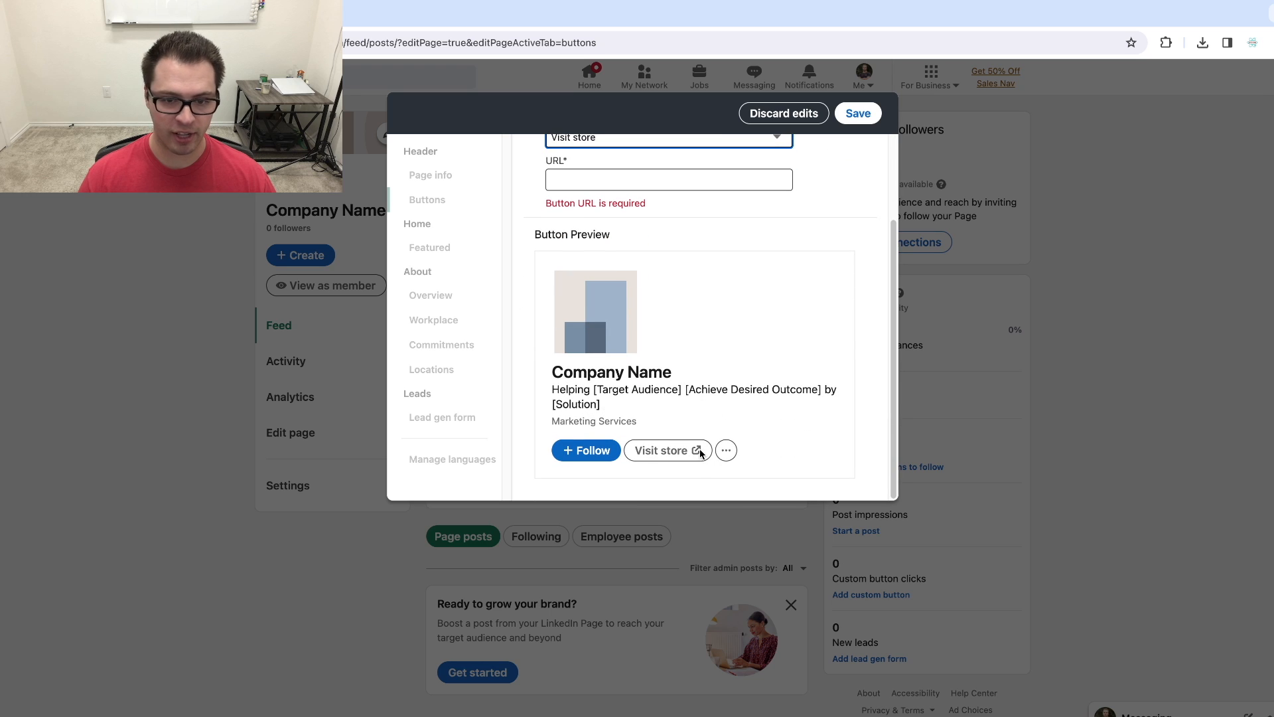
pyautogui.scroll(3, 535, 318)
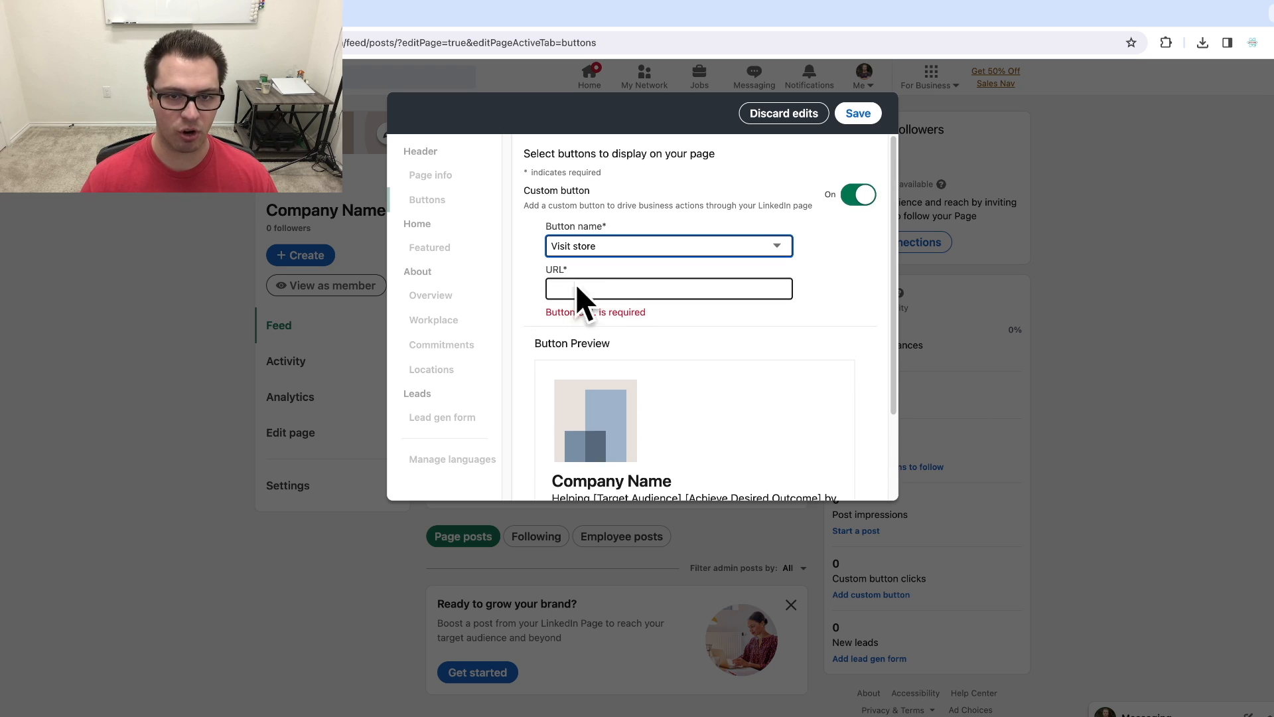
pyautogui.click(856, 196)
# Start a post from the page's featured content management and publish it with the text "Test post 1"
pyautogui.click(437, 255)
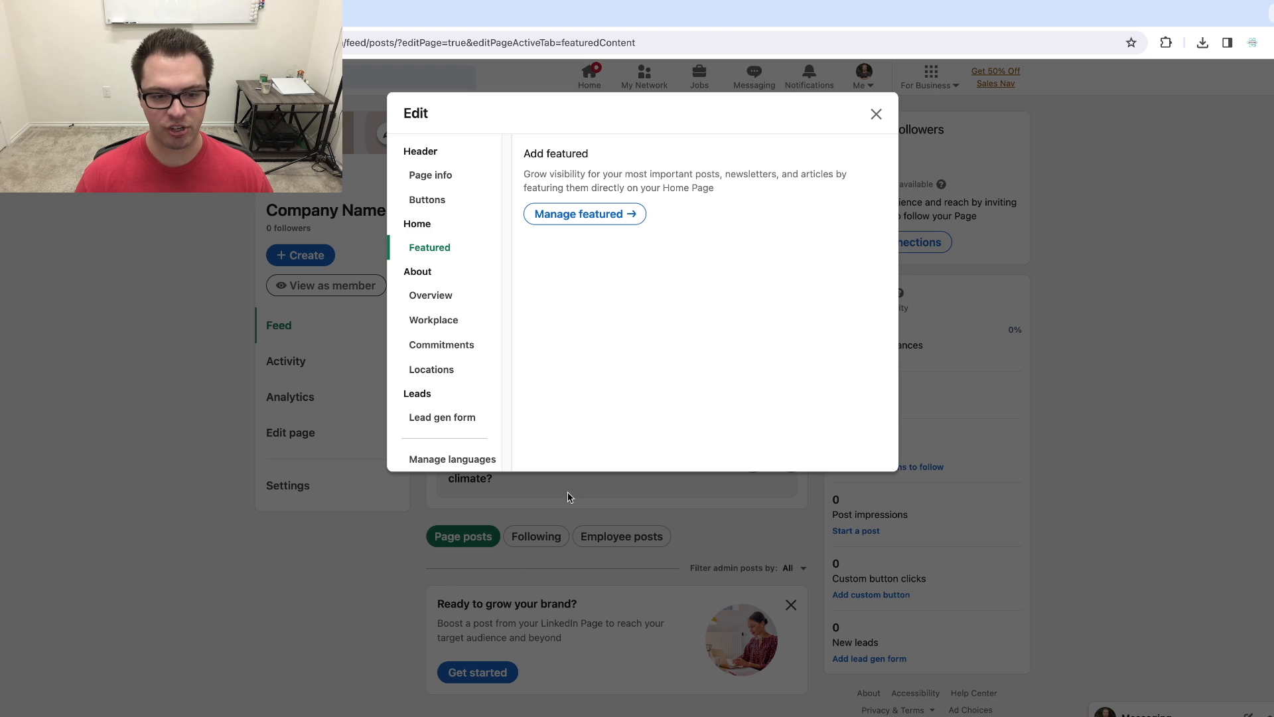
pyautogui.click(597, 219)
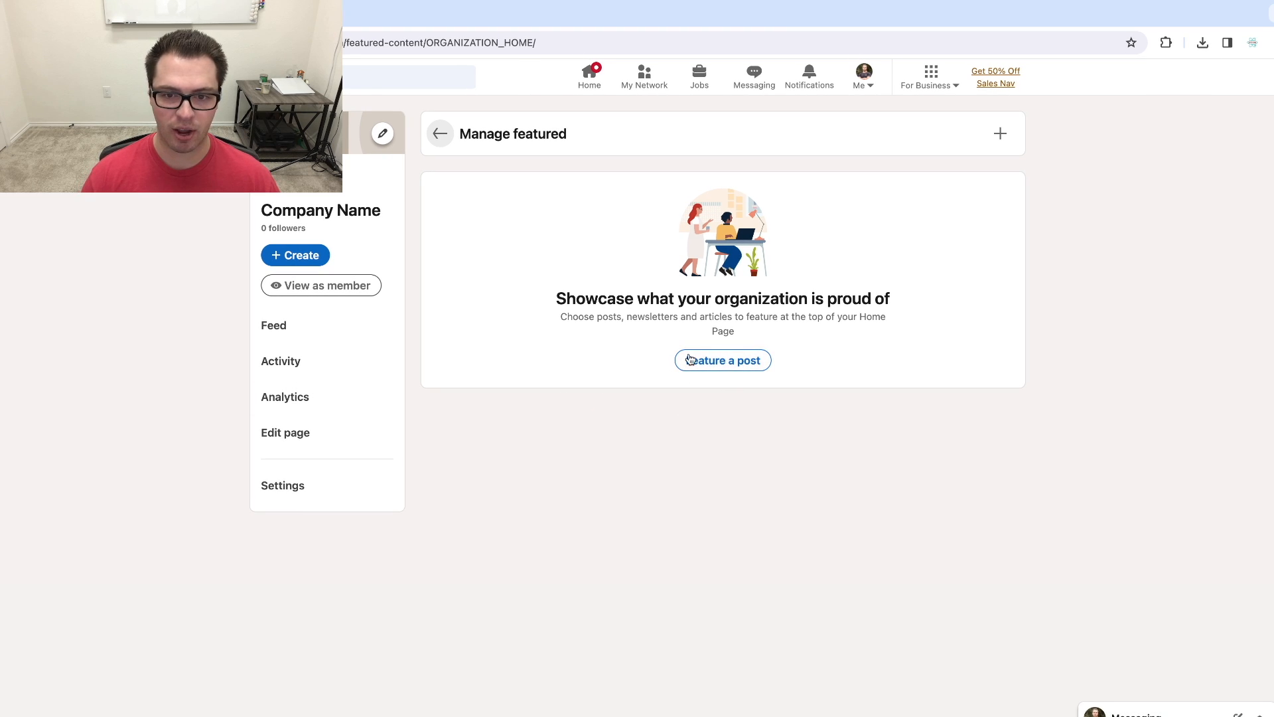
pyautogui.click(441, 135)
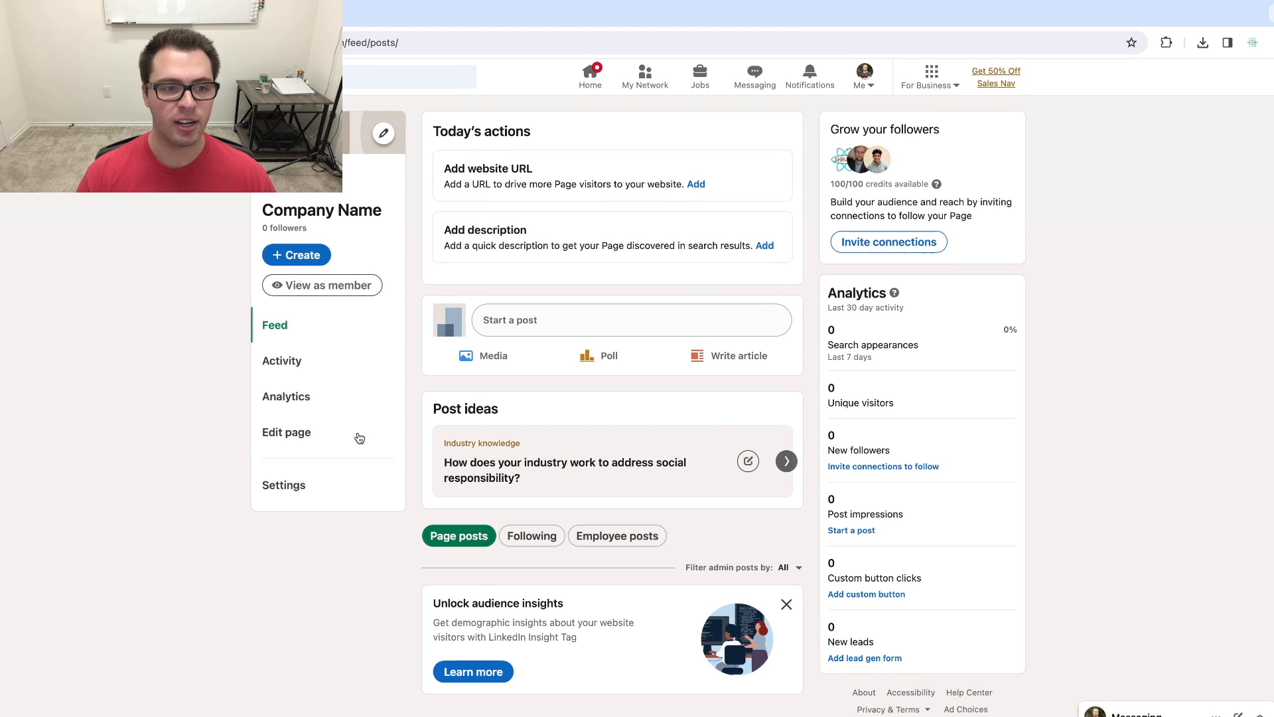
pyautogui.click(317, 487)
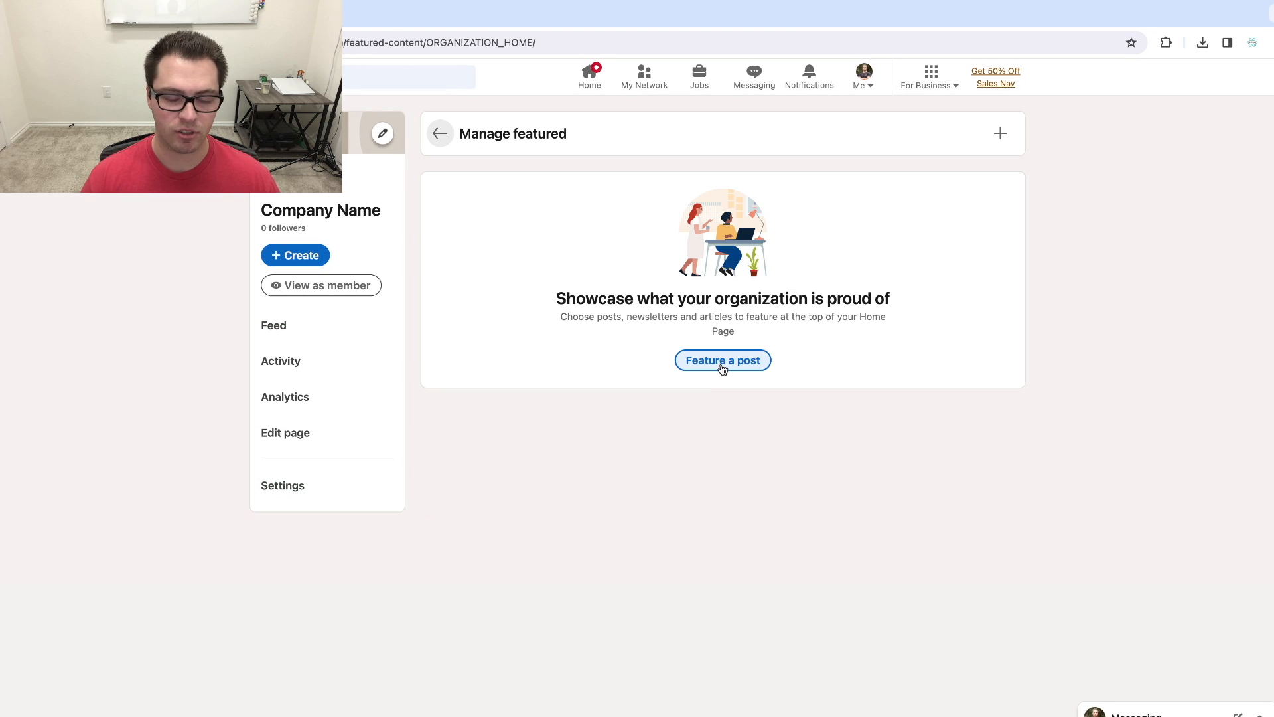
pyautogui.click(723, 361)
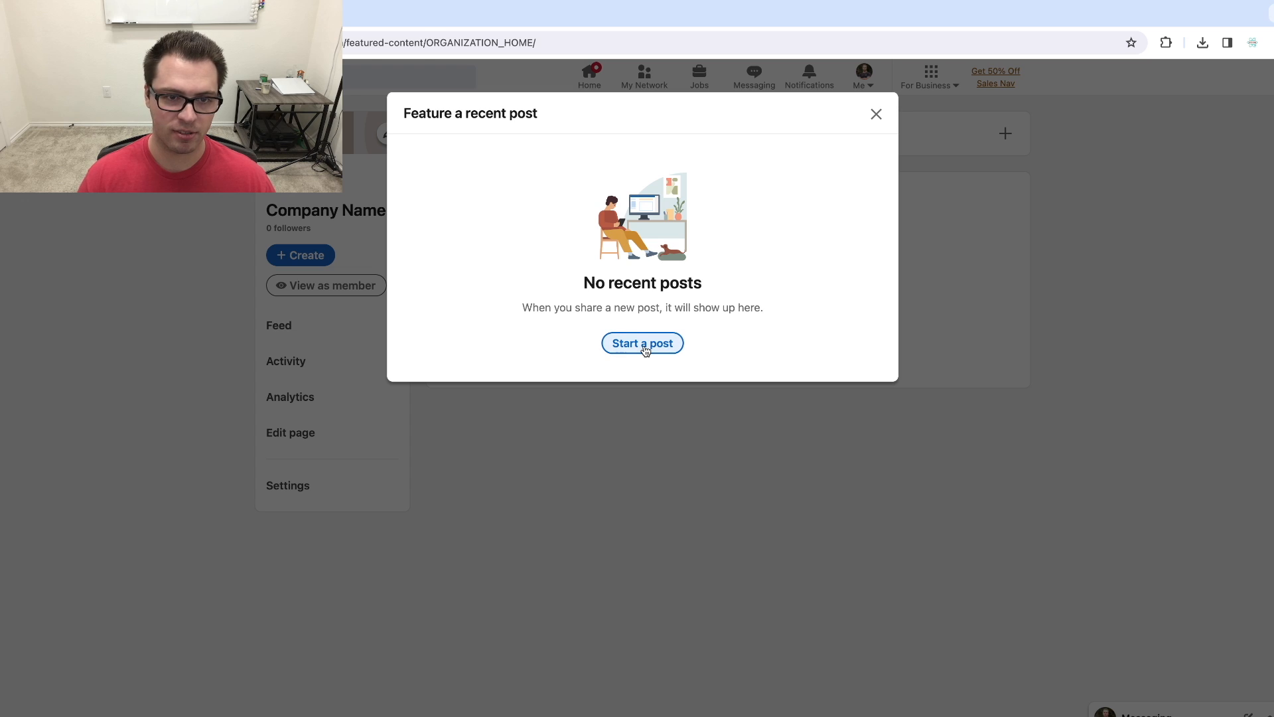
pyautogui.click(644, 345)
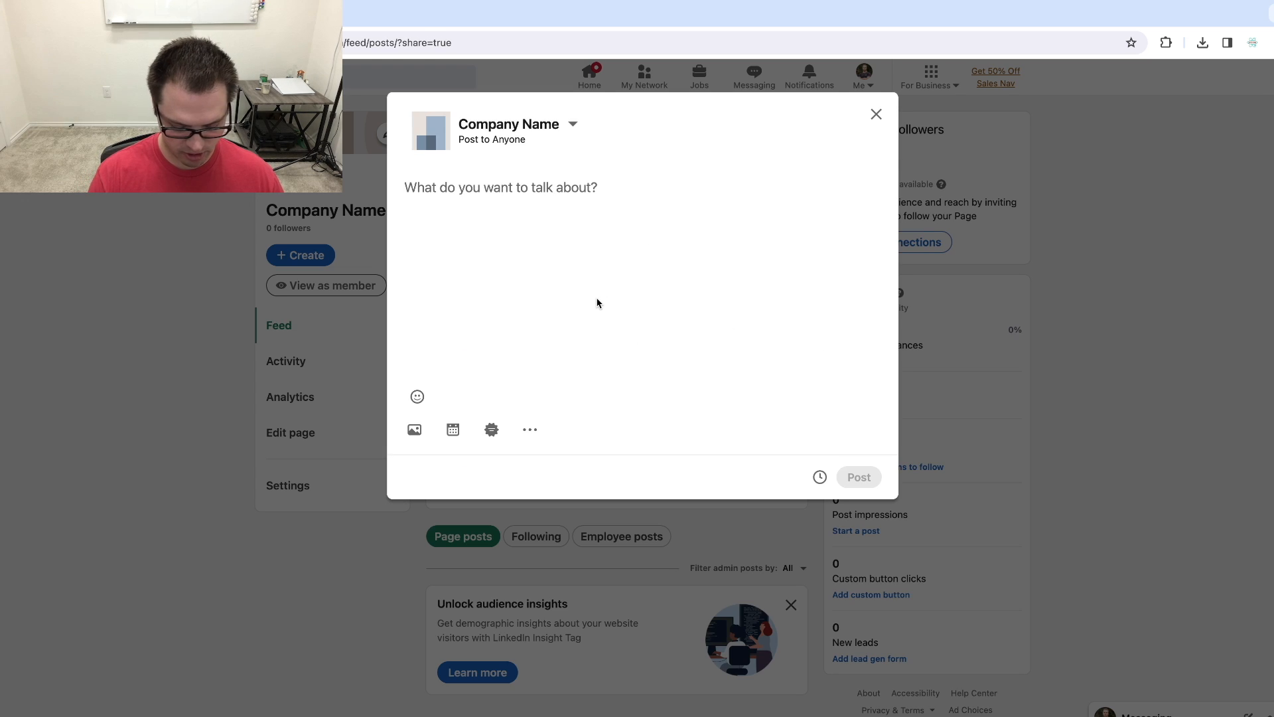
pyautogui.write('Test post 1')
pyautogui.click(862, 477)
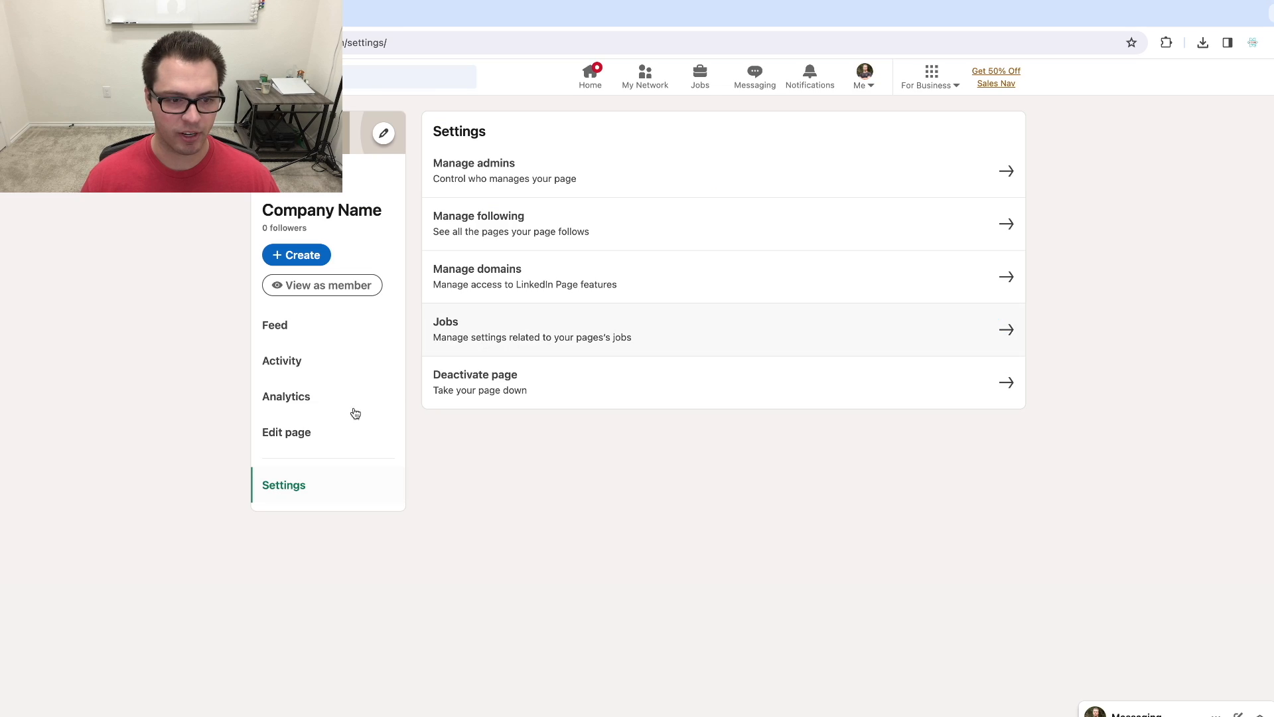
# Feature the post "Test post 1" on the page's Home section and return to the page feed
pyautogui.click(280, 434)
pyautogui.click(432, 247)
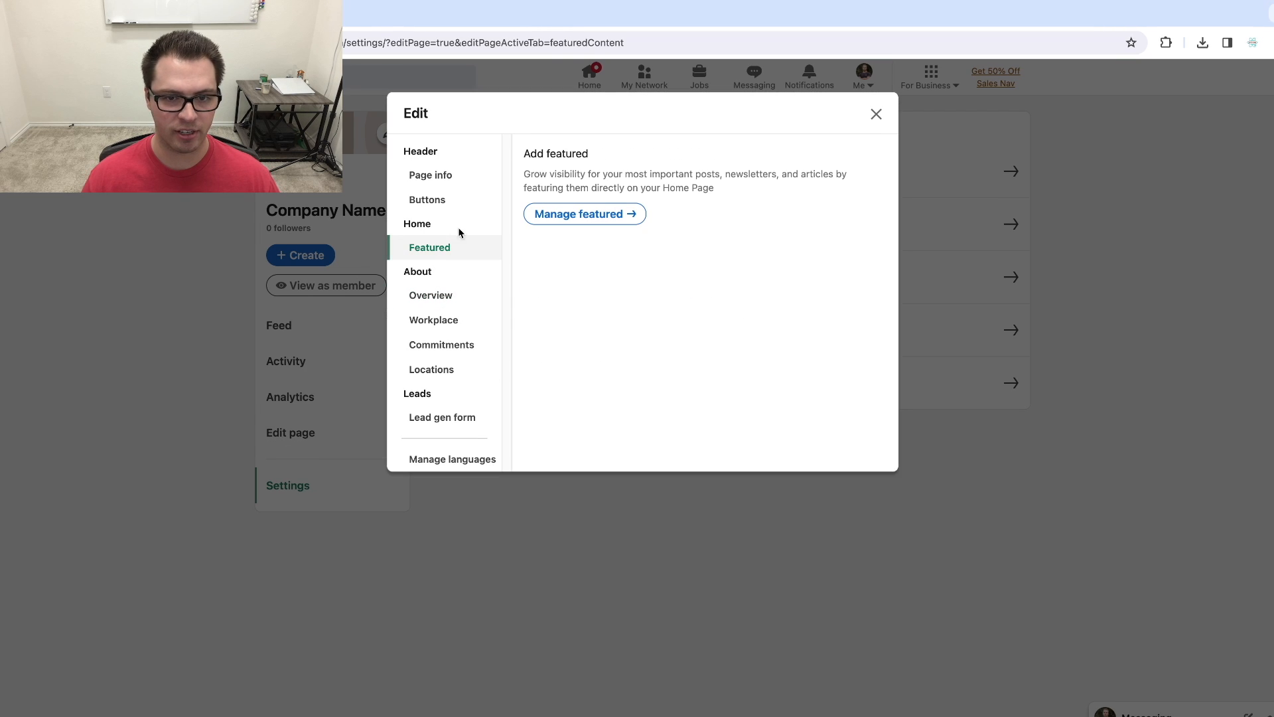
pyautogui.click(582, 217)
pyautogui.click(709, 363)
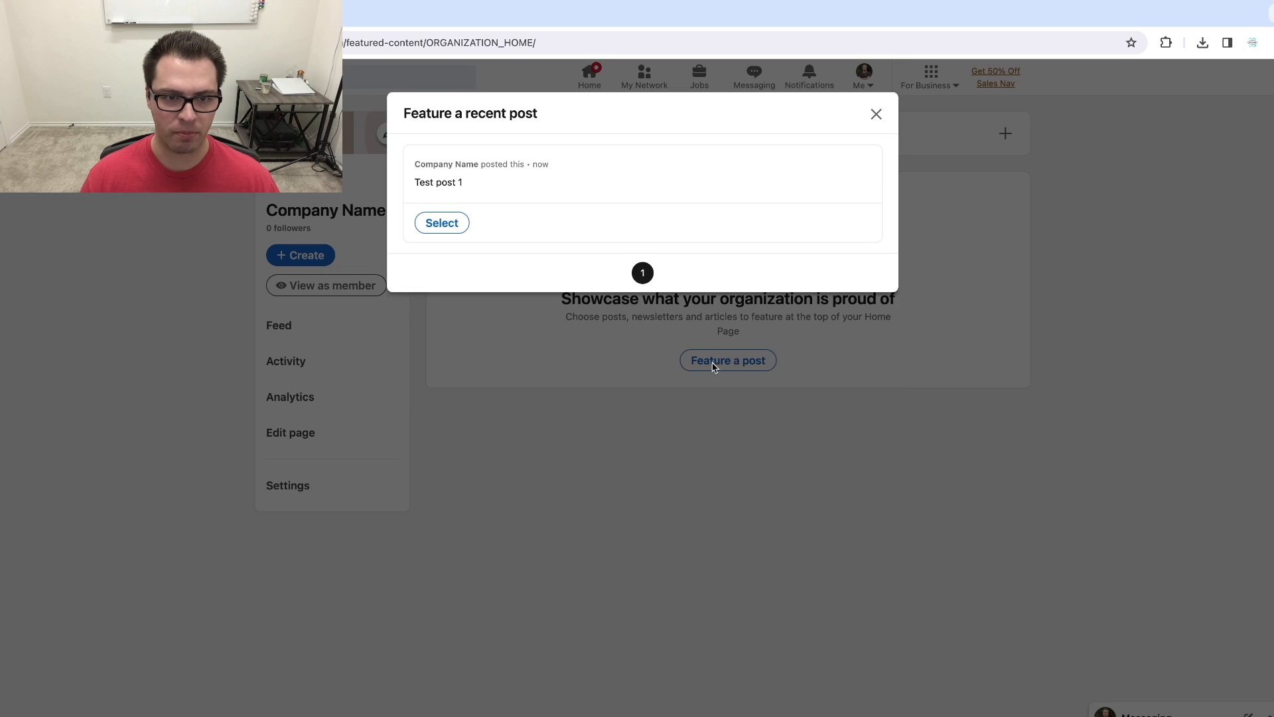
pyautogui.click(441, 225)
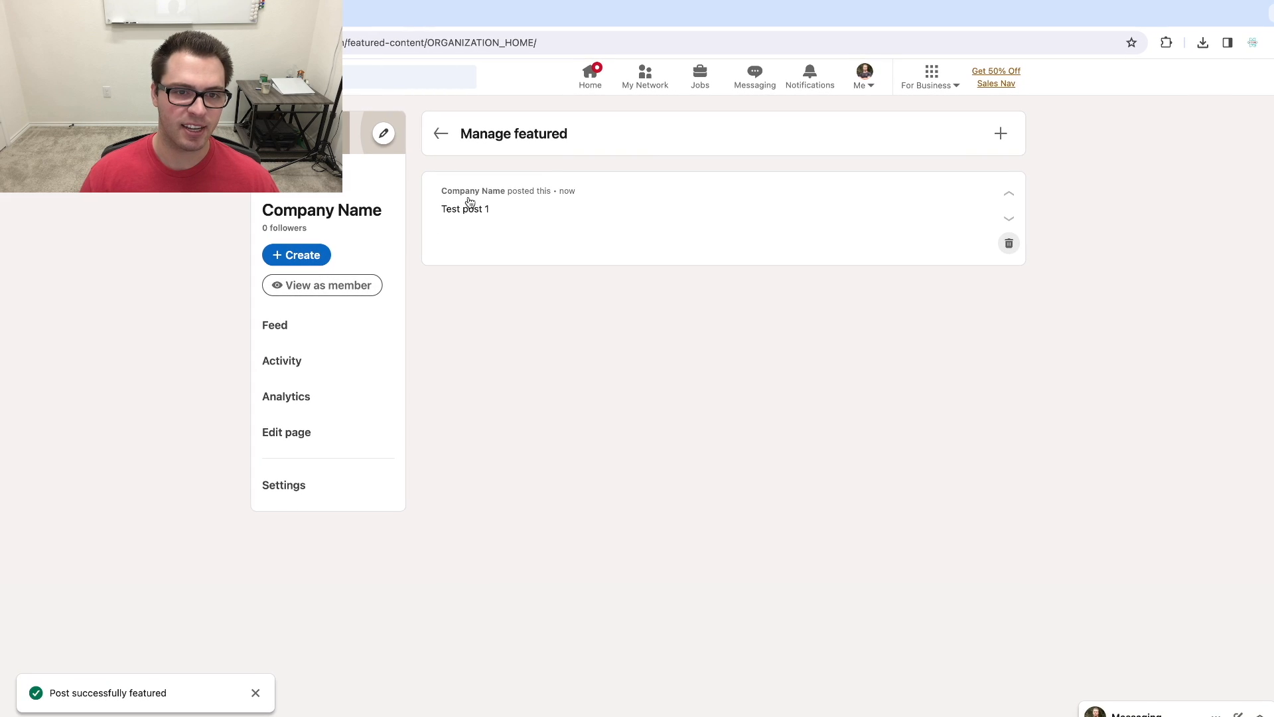
pyautogui.click(440, 134)
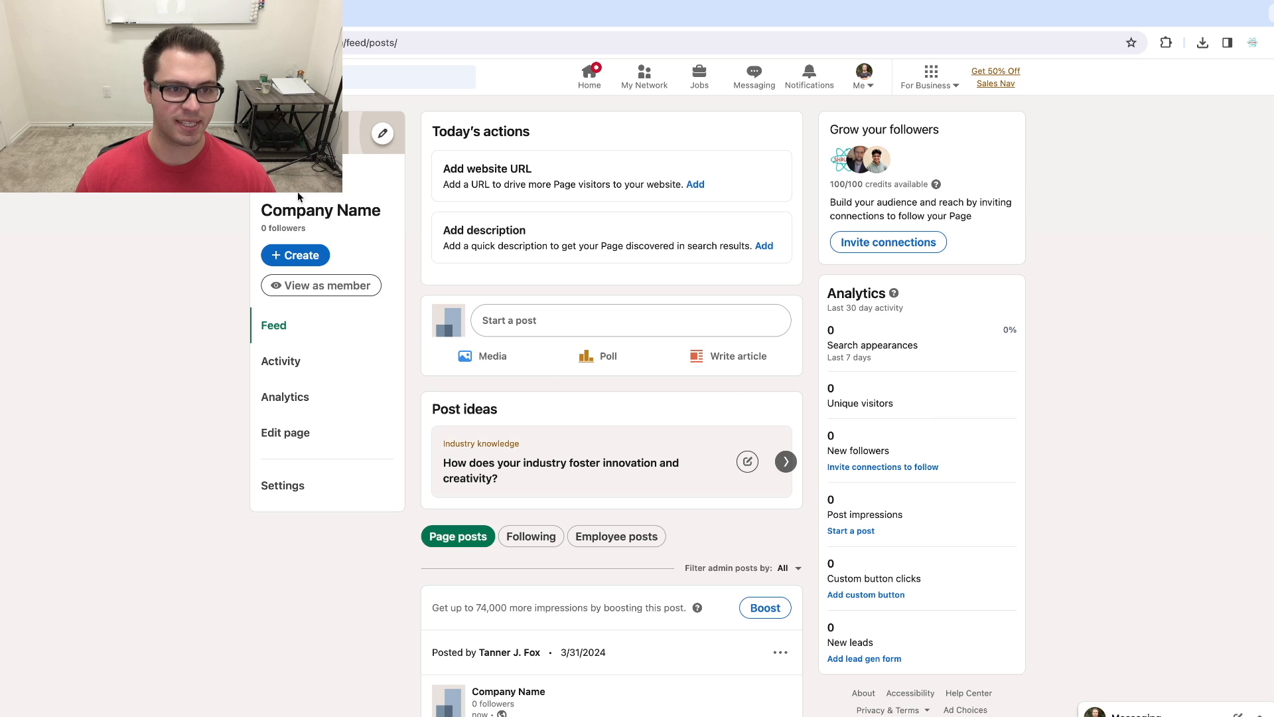
# View the company page as a member, check the featured post and page posts on its Home section, and return to the admin view
pyautogui.click(317, 286)
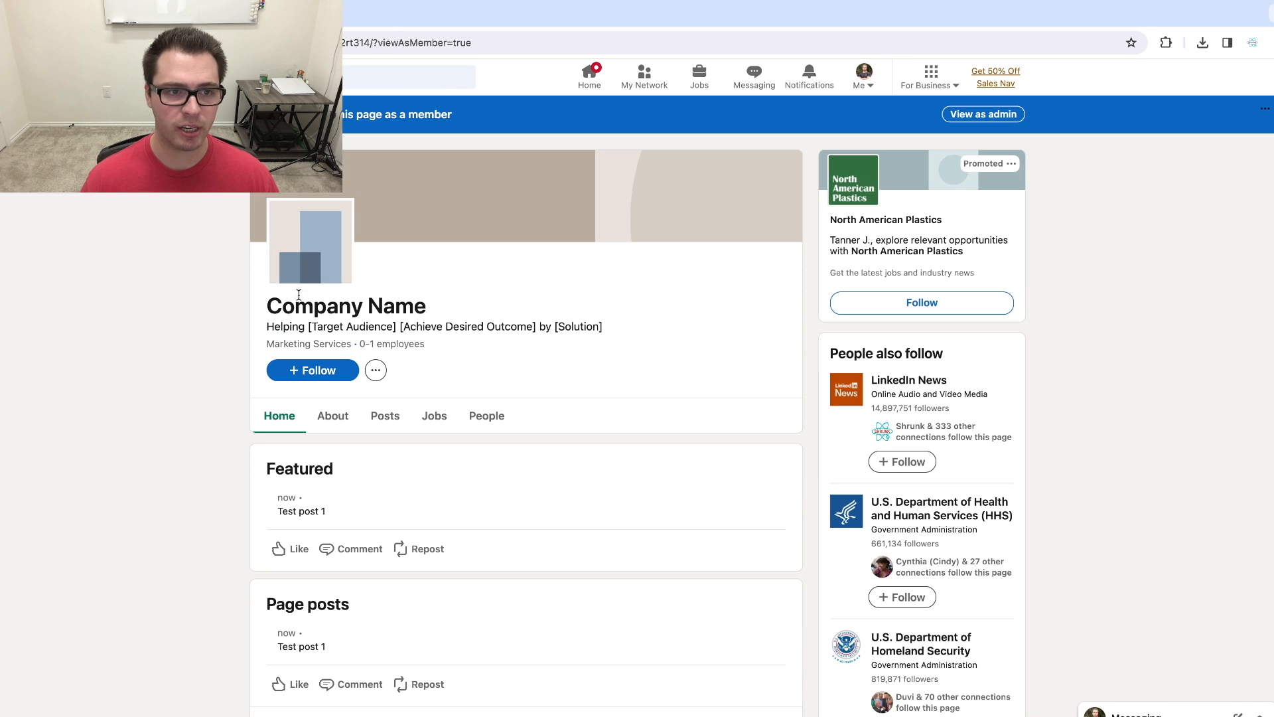
pyautogui.scroll(-2, 498, 288)
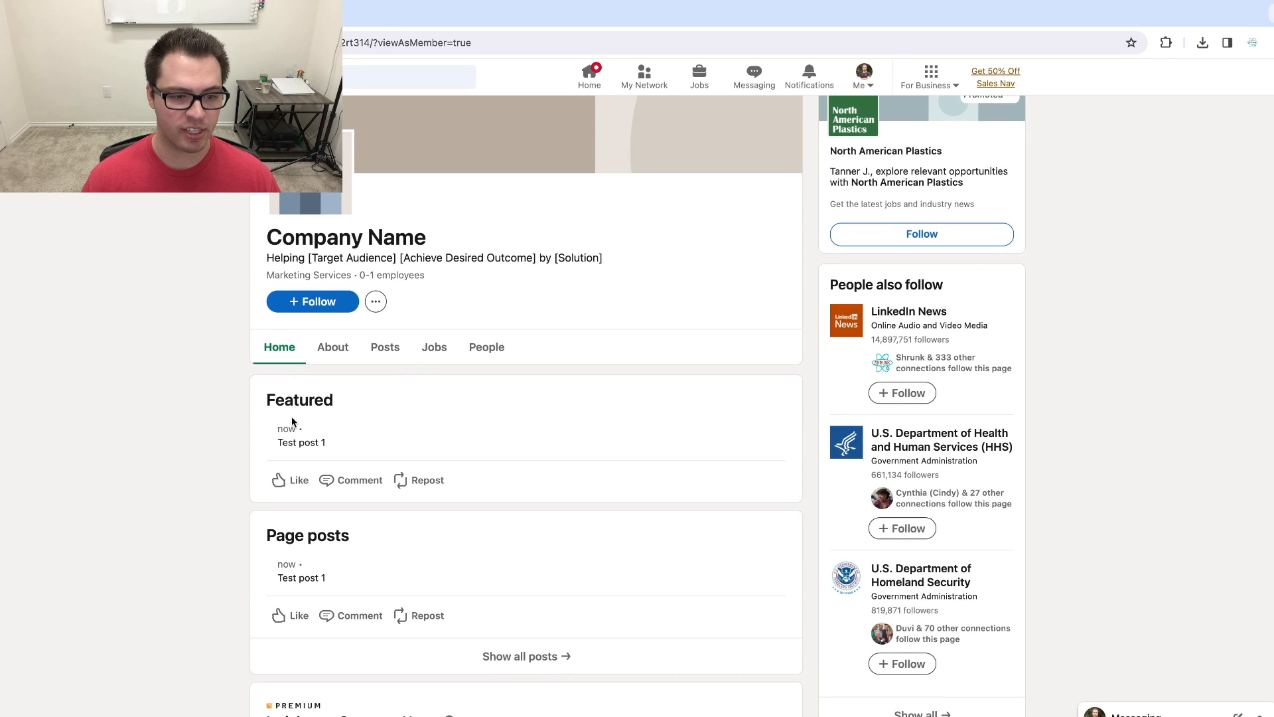
pyautogui.scroll(-3, 408, 579)
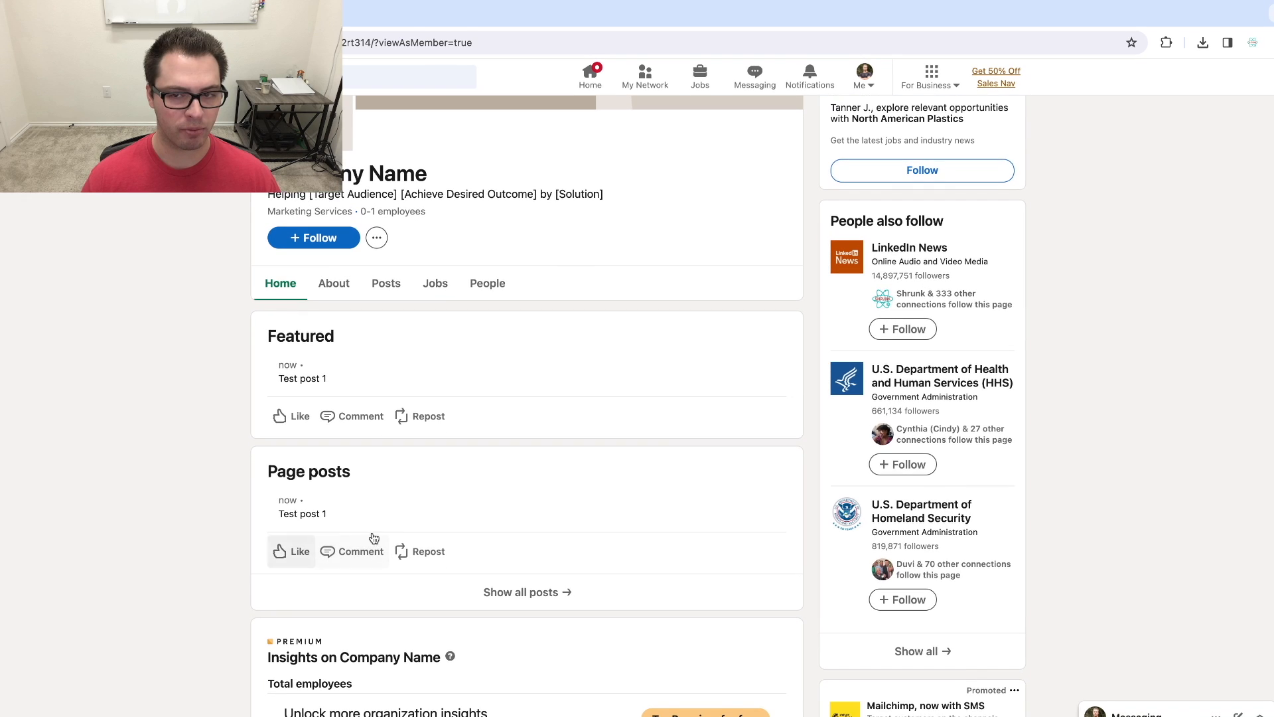
pyautogui.scroll(1, 336, 346)
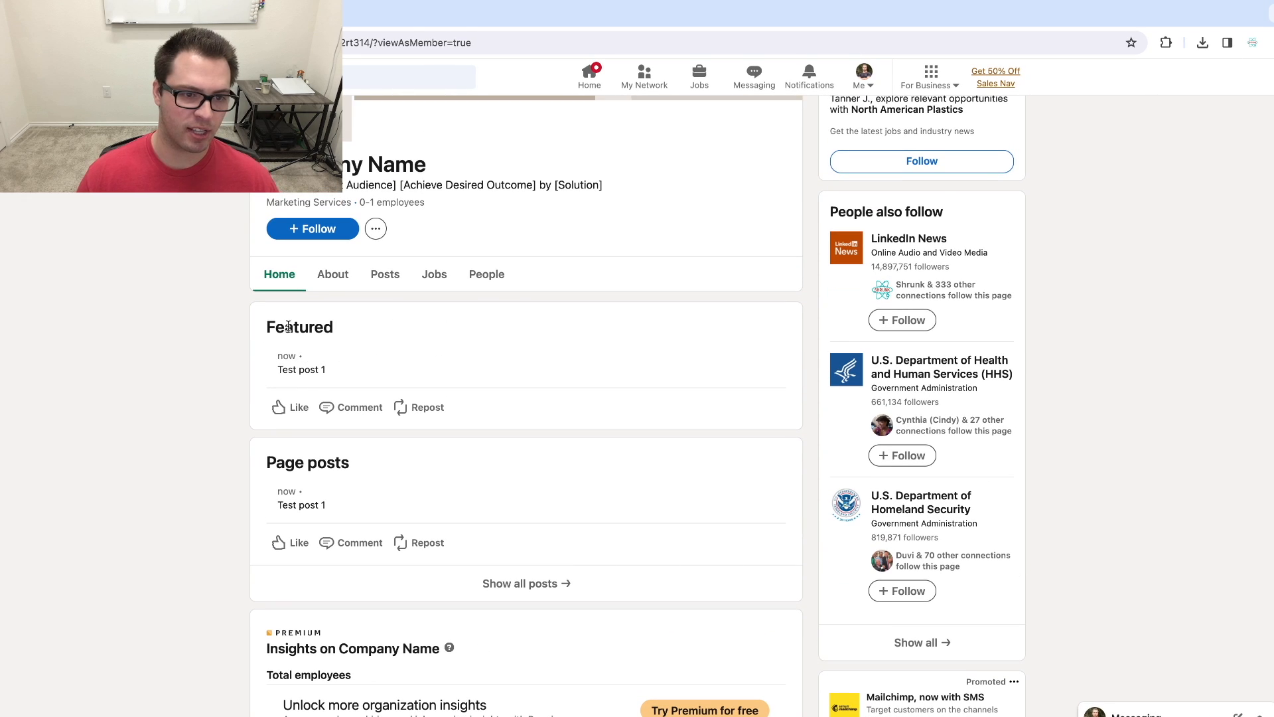
pyautogui.scroll(4, 591, 253)
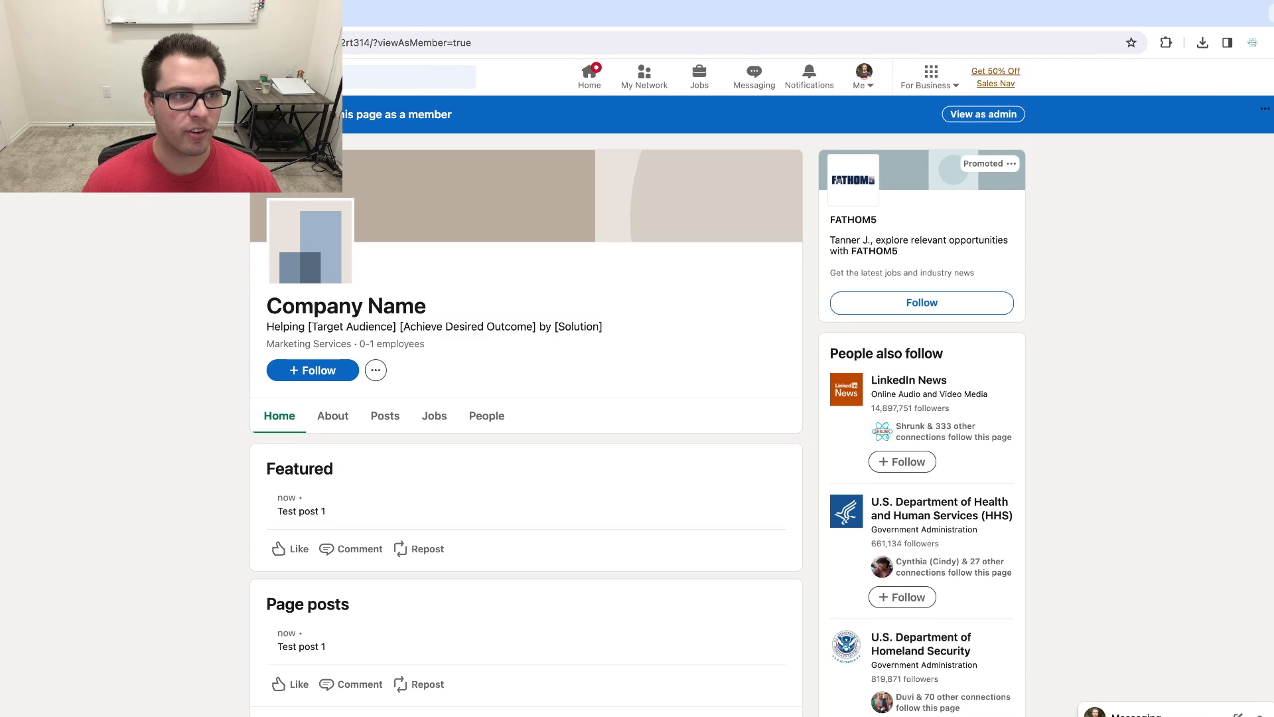
pyautogui.click(997, 114)
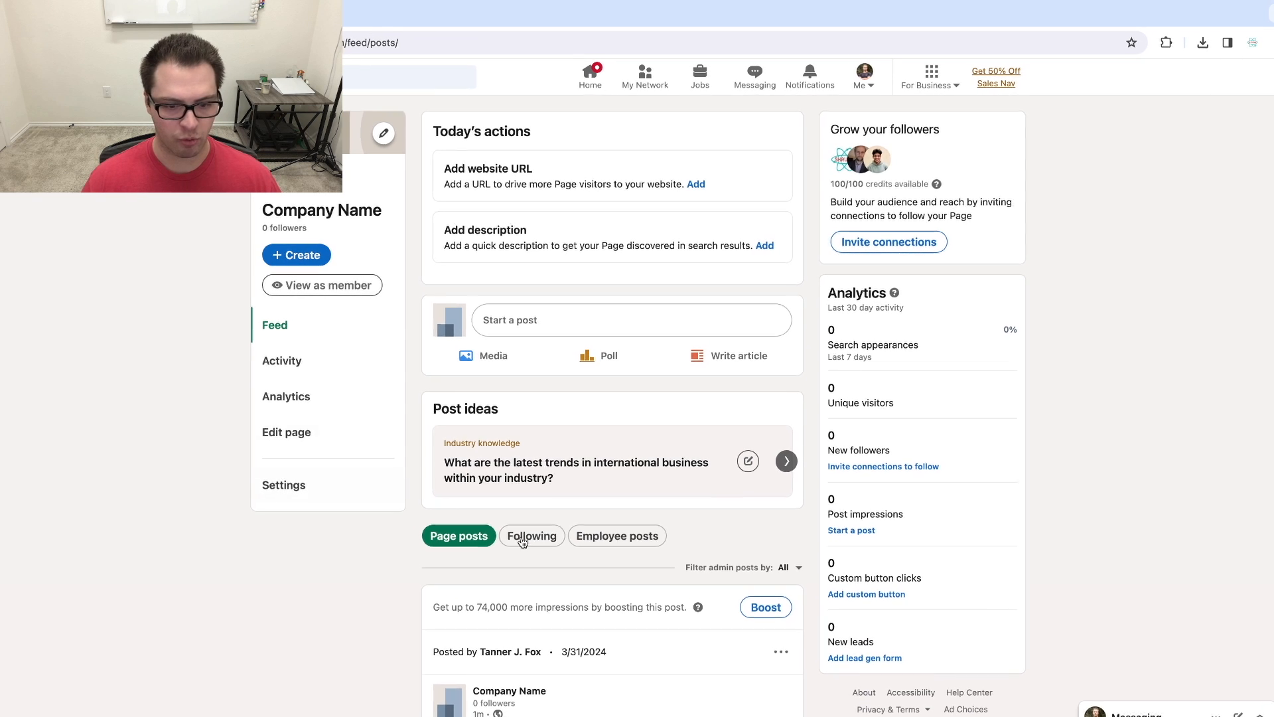
# Delete the post "Test post 1" from the page feed and open the page's Overview details for editing
pyautogui.scroll(-3, 537, 551)
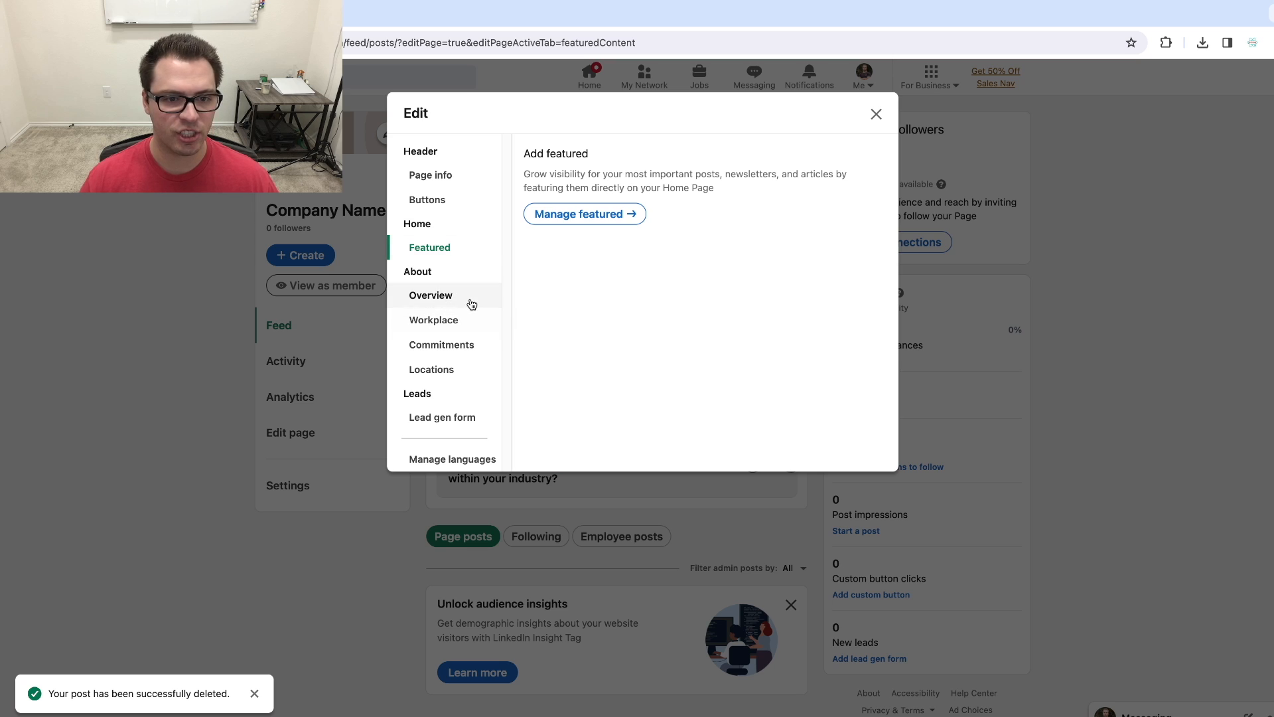
pyautogui.click(436, 302)
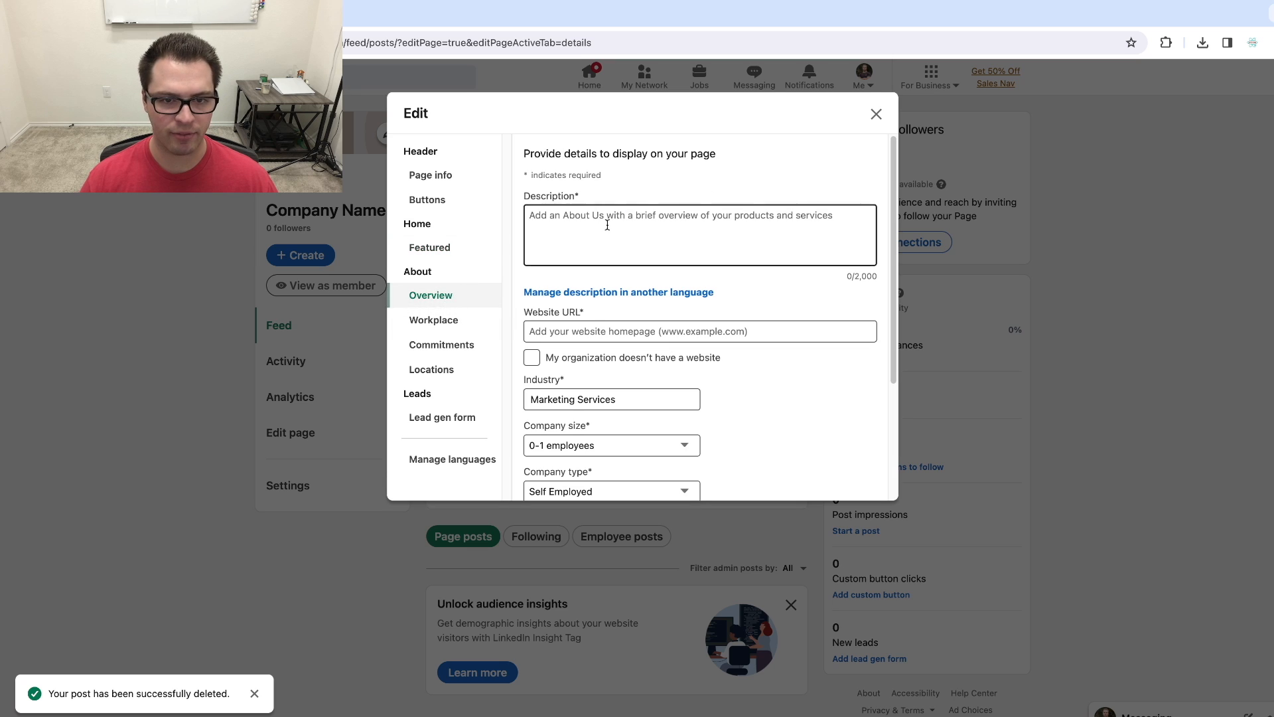
# Try the Workplace module with Remote as the primary workplace policy, review its remaining fields, and discard the edits
pyautogui.click(430, 323)
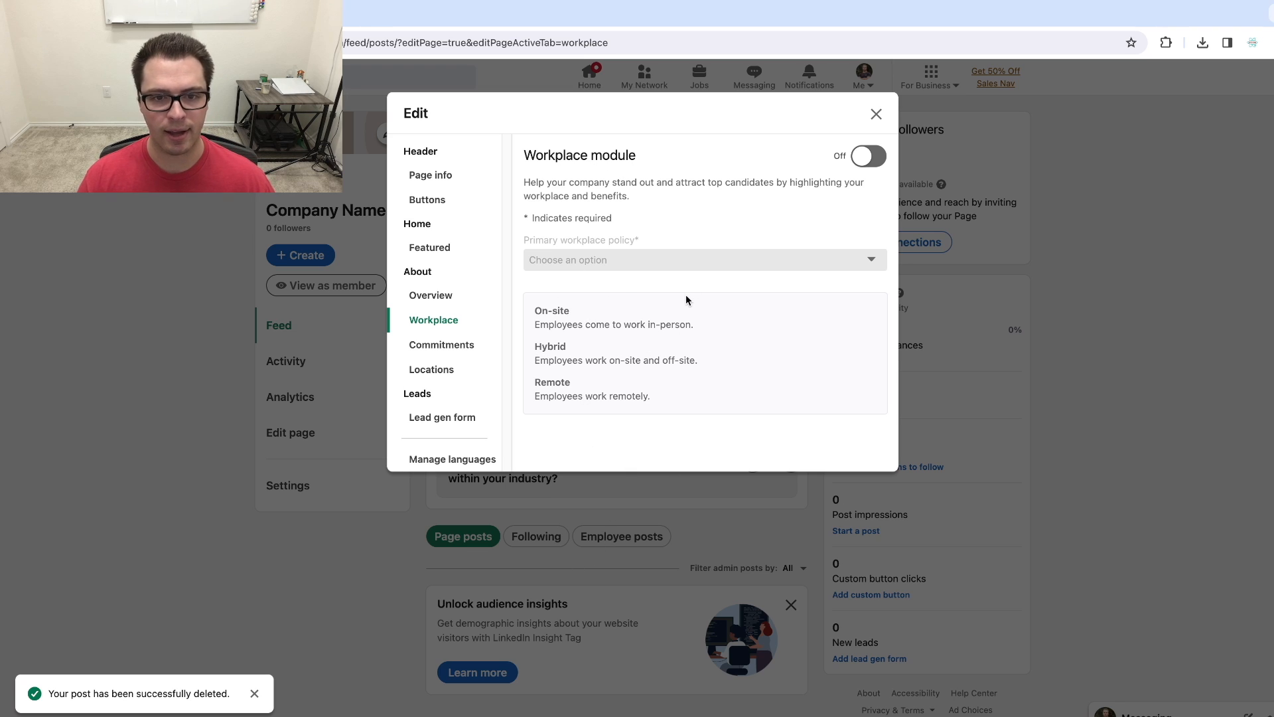
pyautogui.click(868, 156)
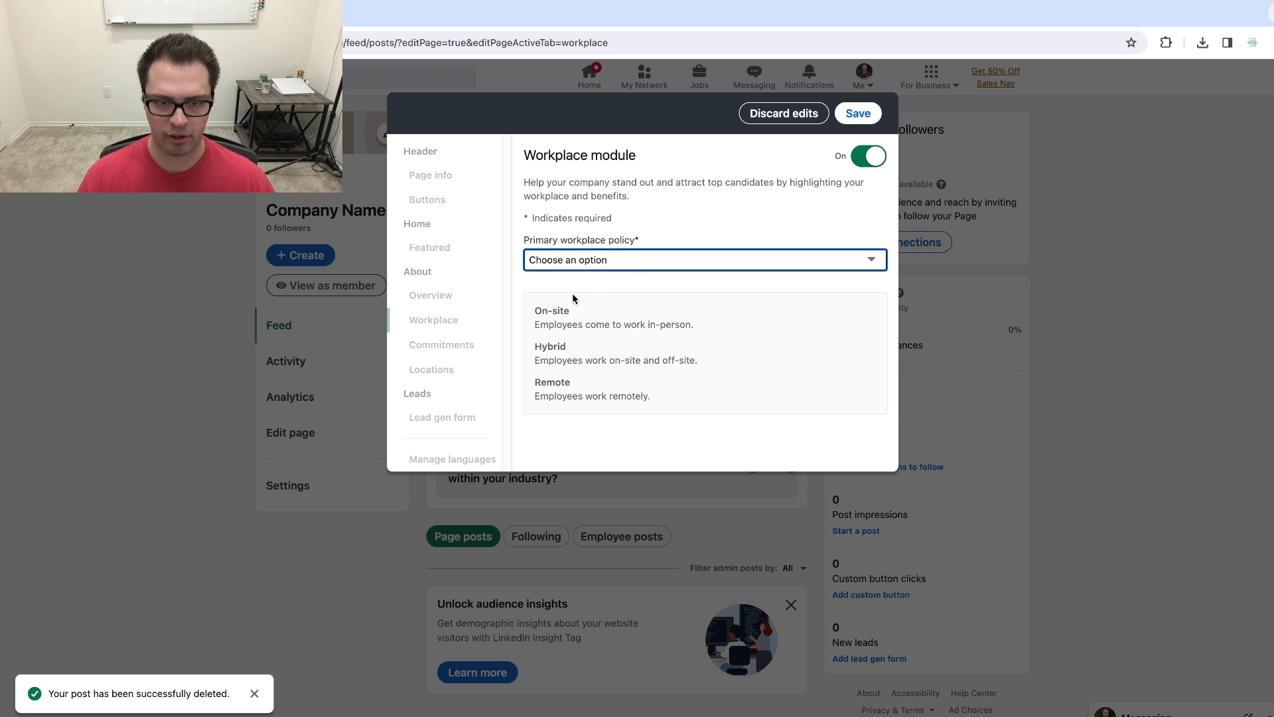
pyautogui.click(664, 389)
pyautogui.click(627, 328)
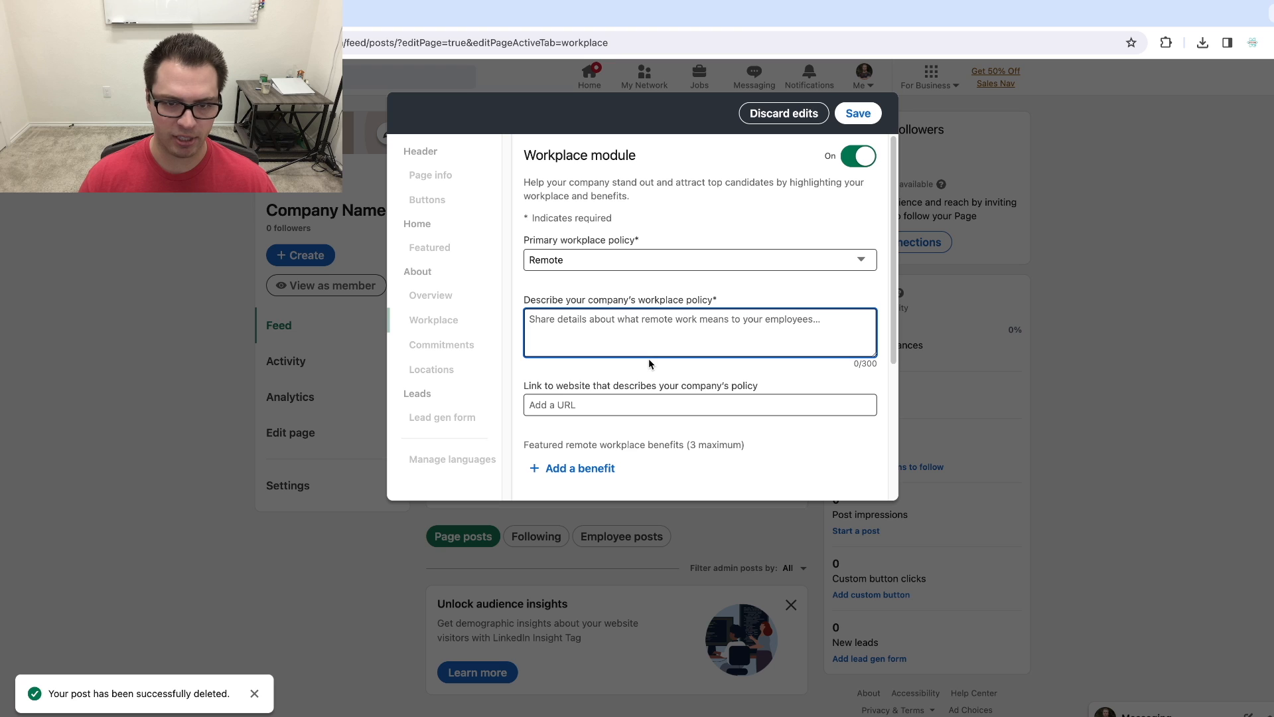
pyautogui.scroll(-2, 644, 364)
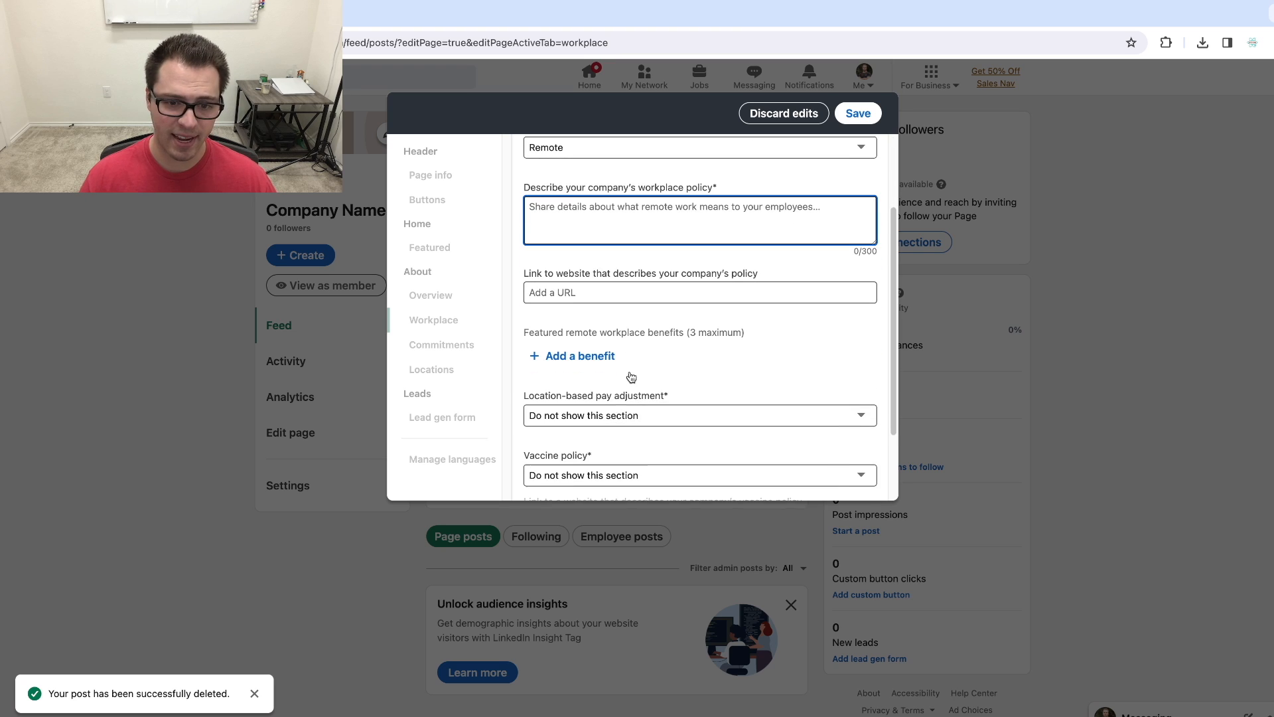
pyautogui.scroll(-2, 649, 387)
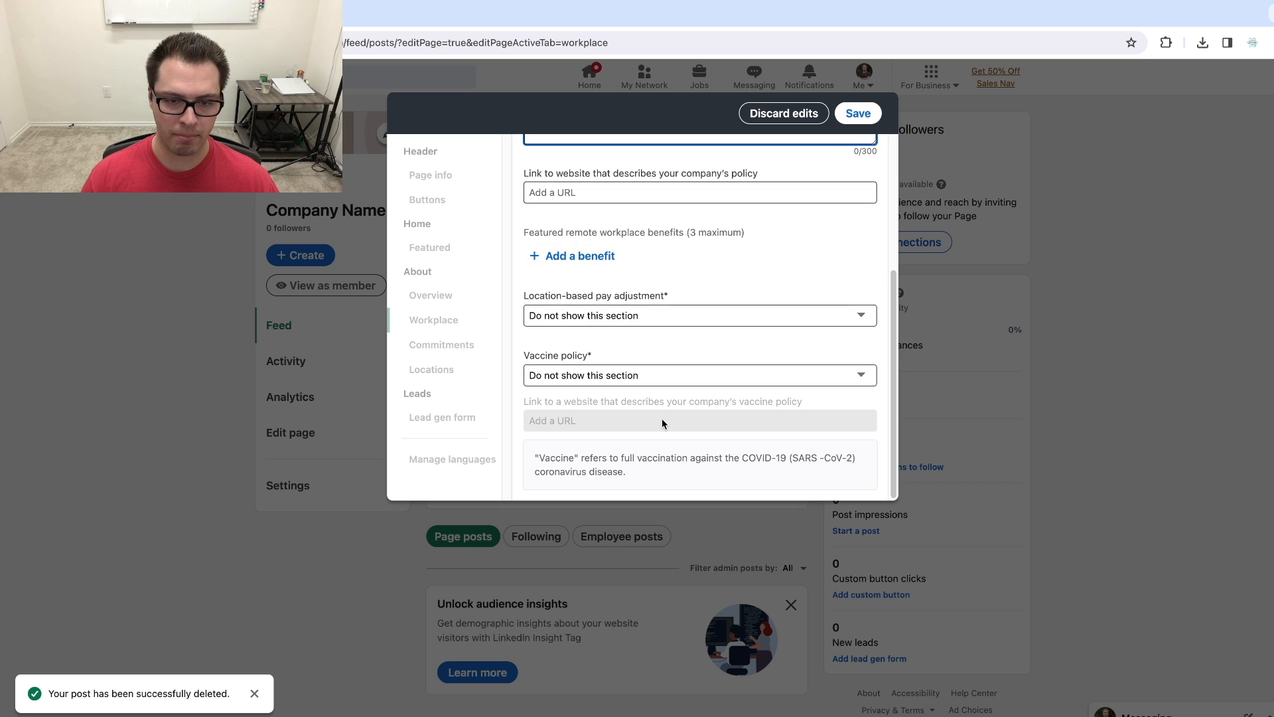
pyautogui.scroll(3, 584, 338)
# Look over the page's Commitments guidance and the fields of a new location form
pyautogui.click(441, 344)
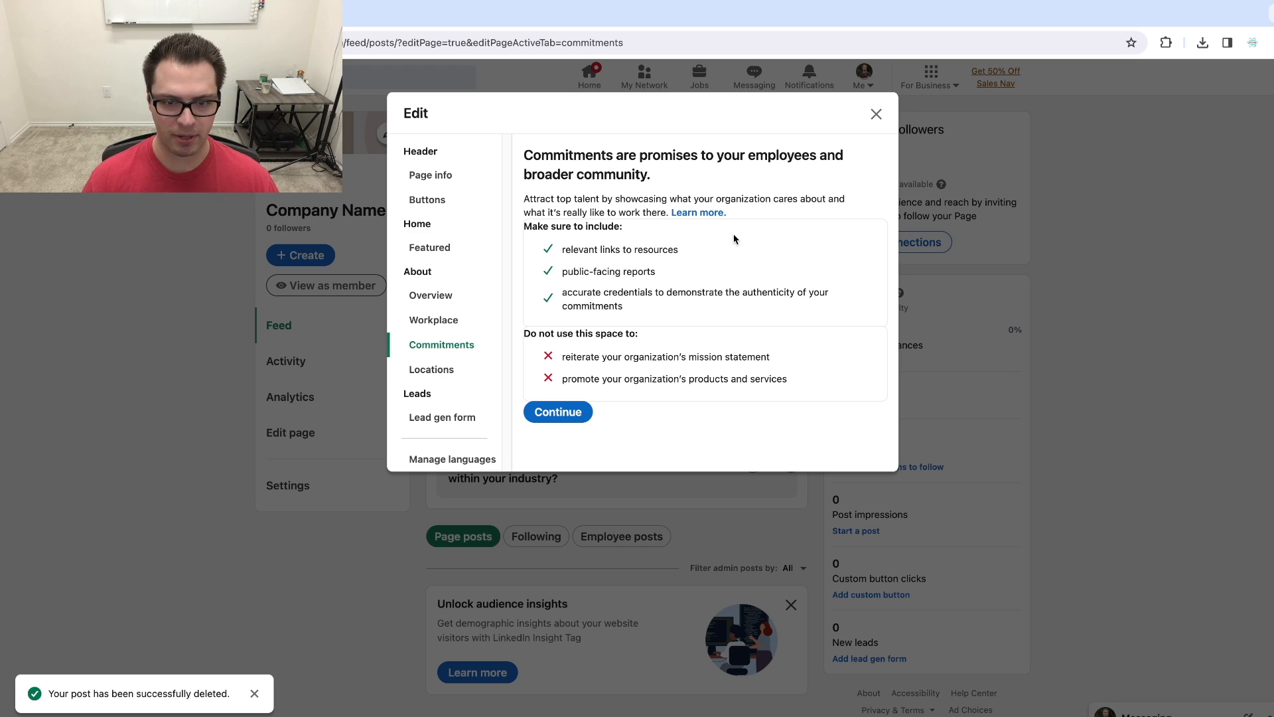
pyautogui.click(426, 374)
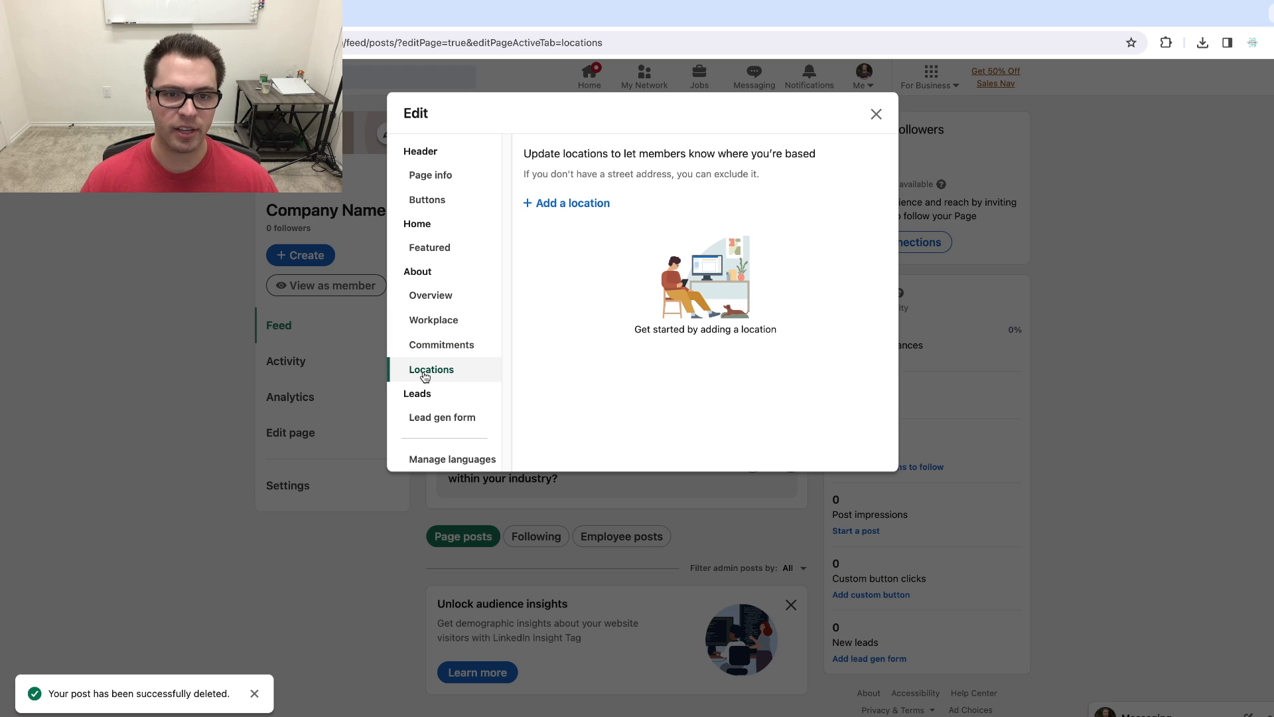
pyautogui.click(584, 202)
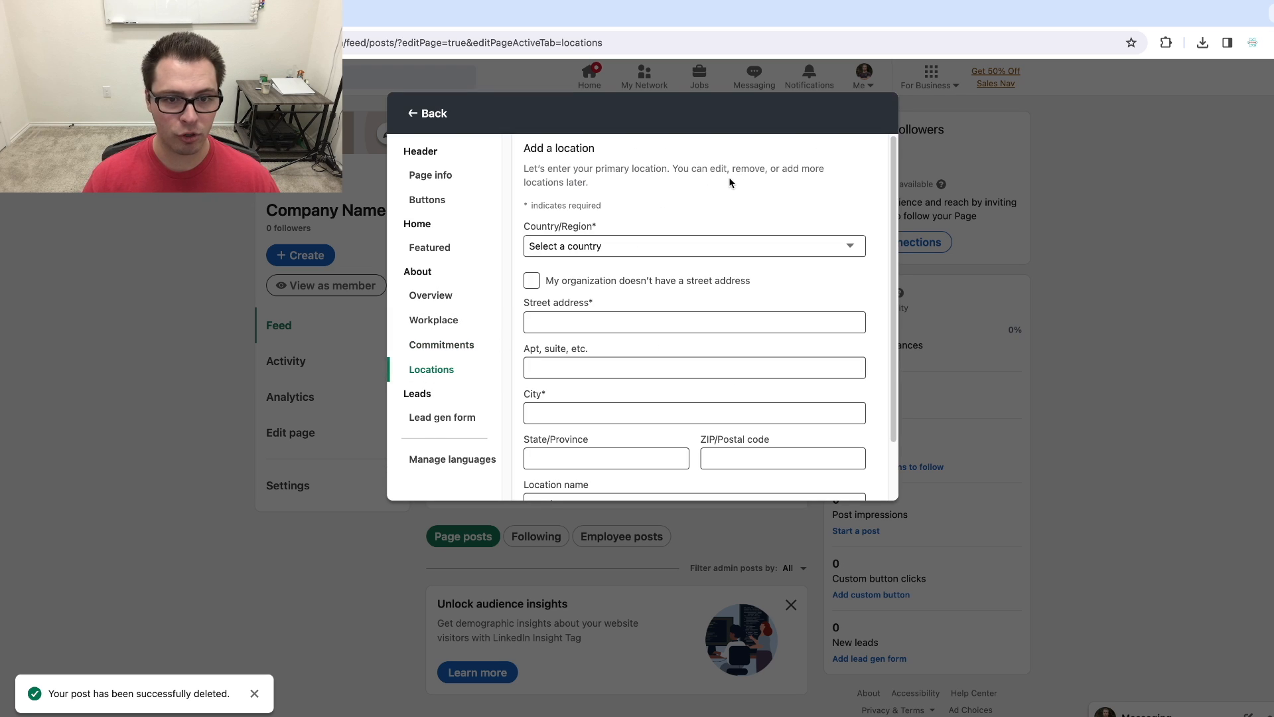
pyautogui.scroll(-1, 654, 180)
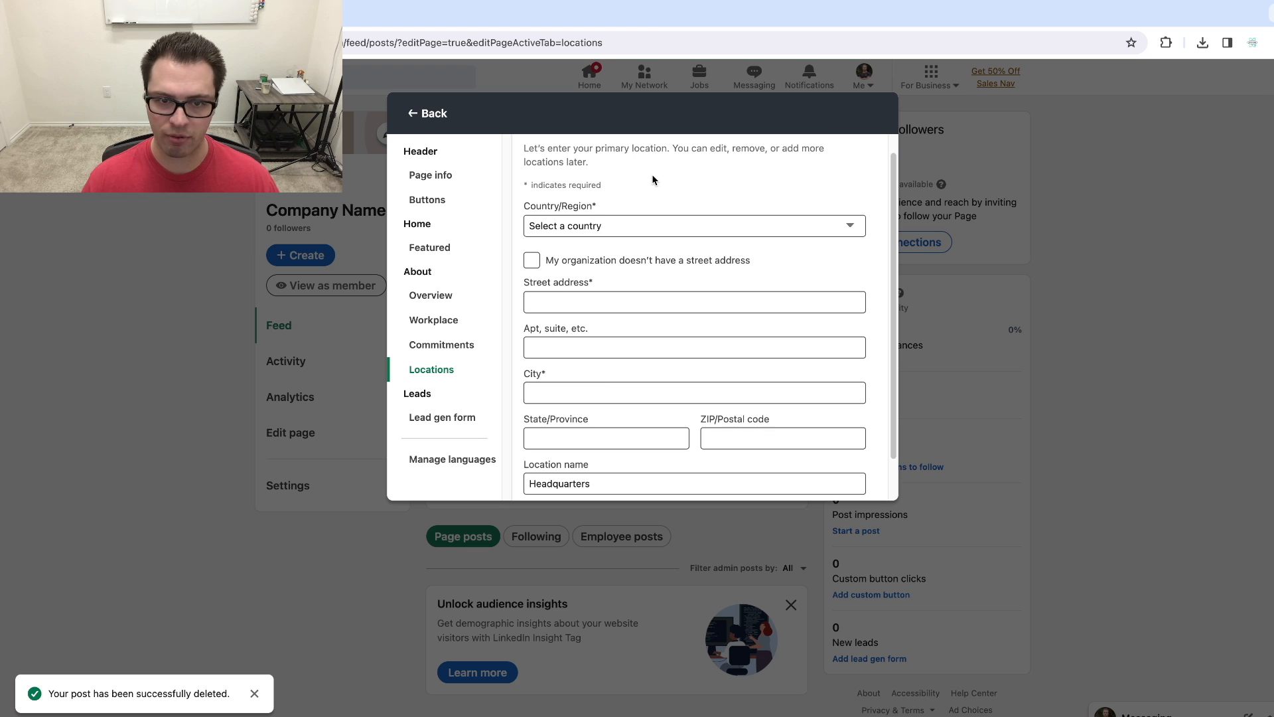
pyautogui.scroll(1, 654, 182)
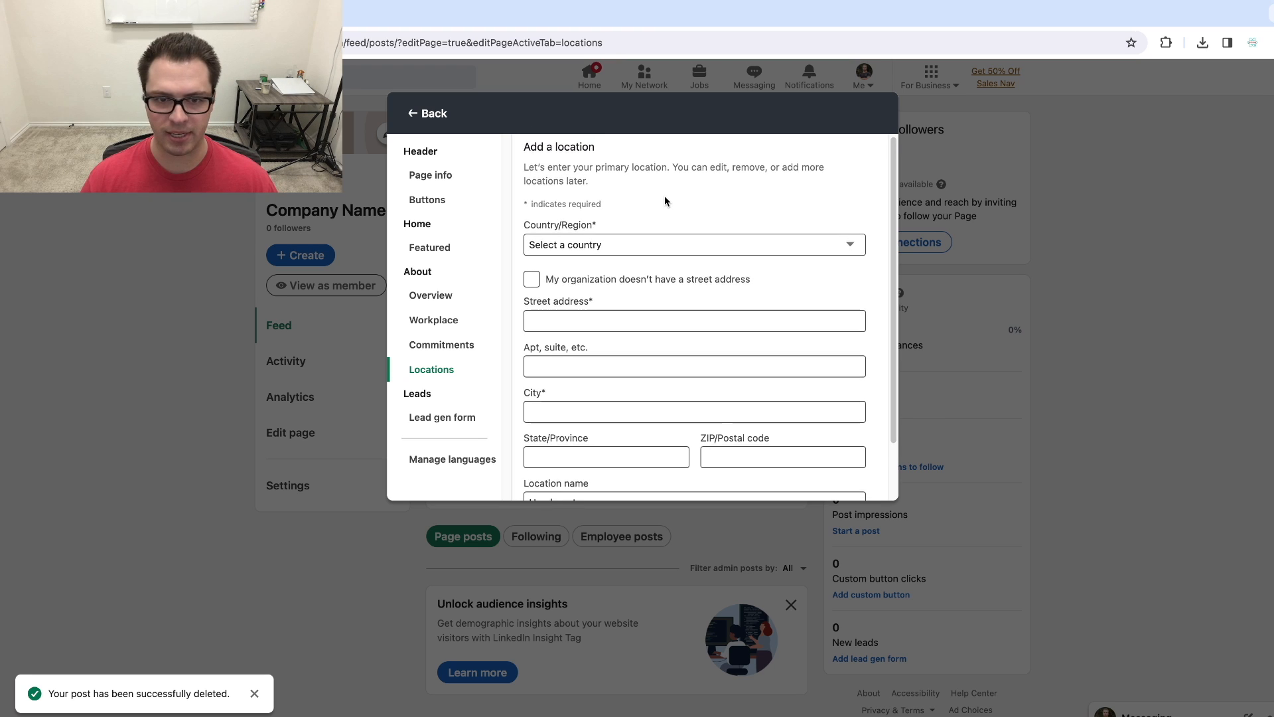
pyautogui.scroll(-1, 665, 201)
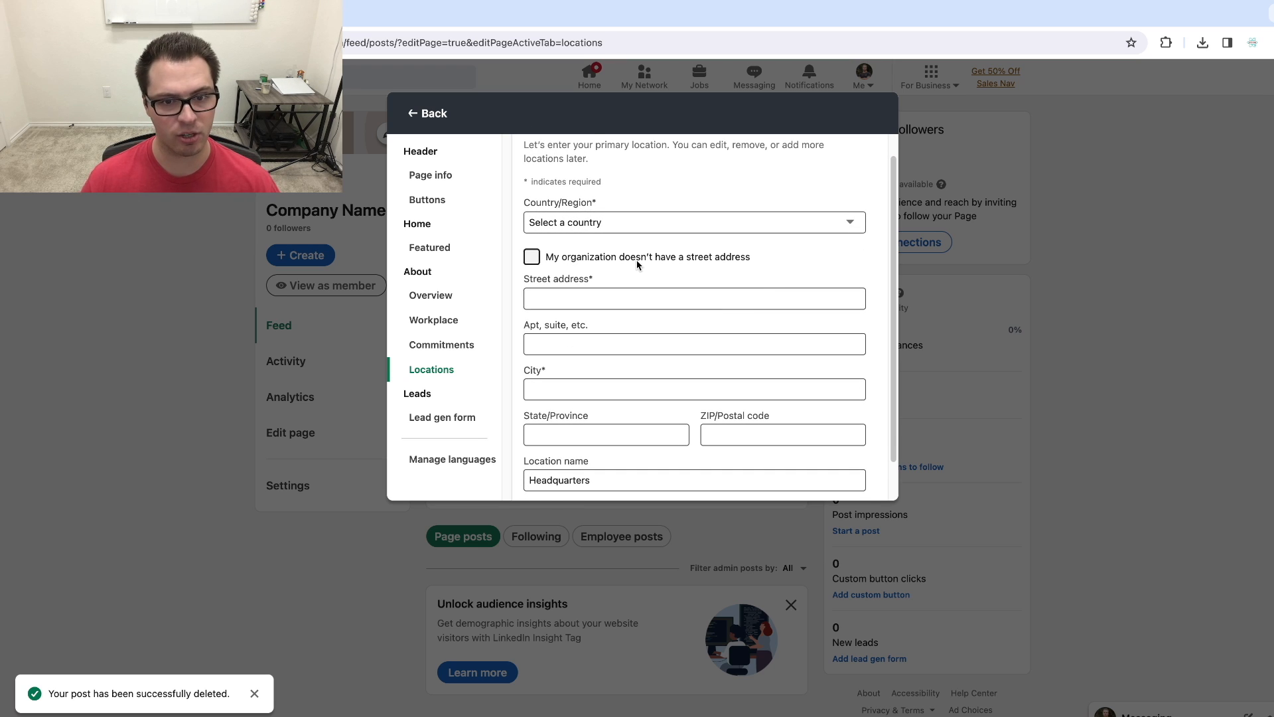
# Set the new location's country to United States and look over the address and location name fields
pyautogui.click(596, 222)
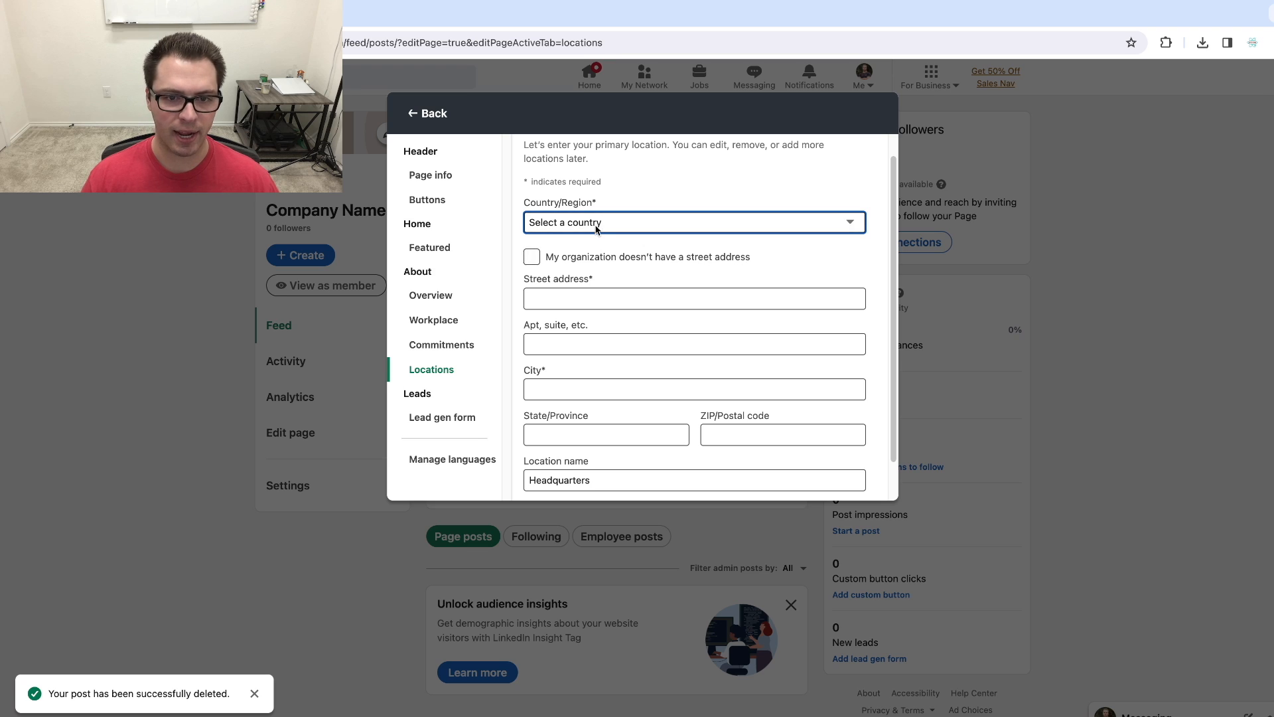
pyautogui.click(544, 184)
pyautogui.scroll(-2, 615, 321)
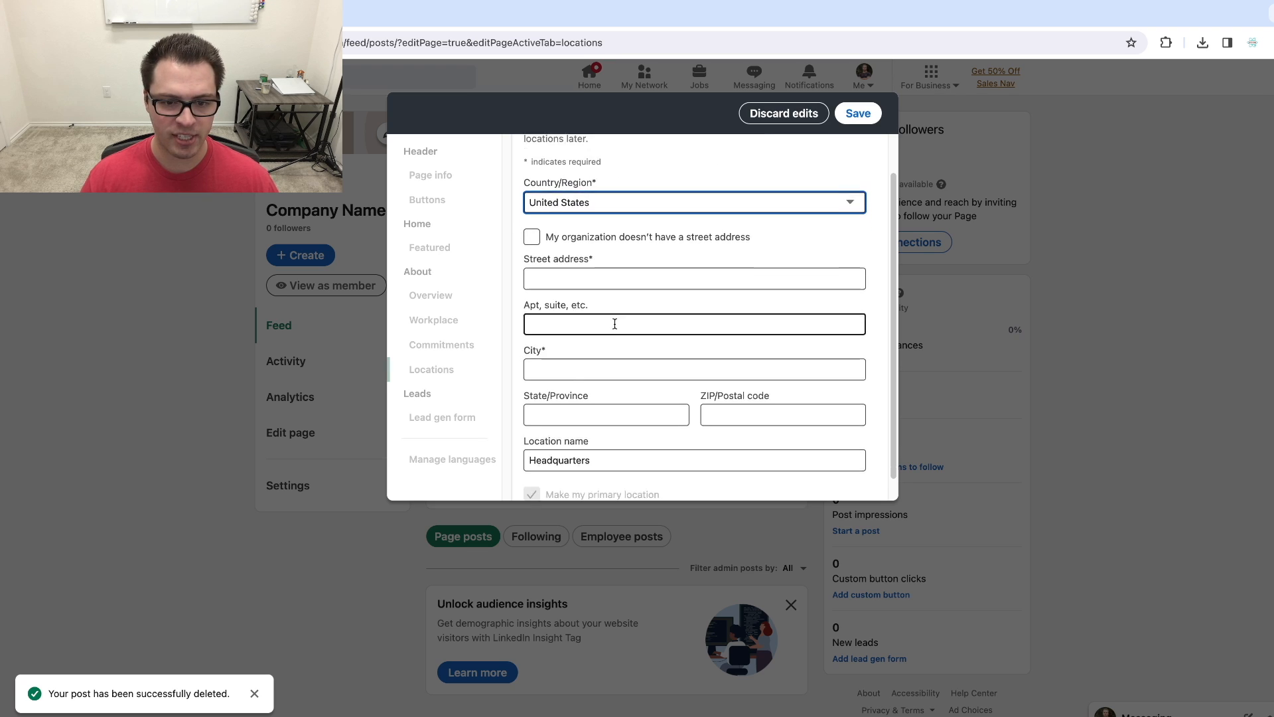
pyautogui.doubleClick(562, 432)
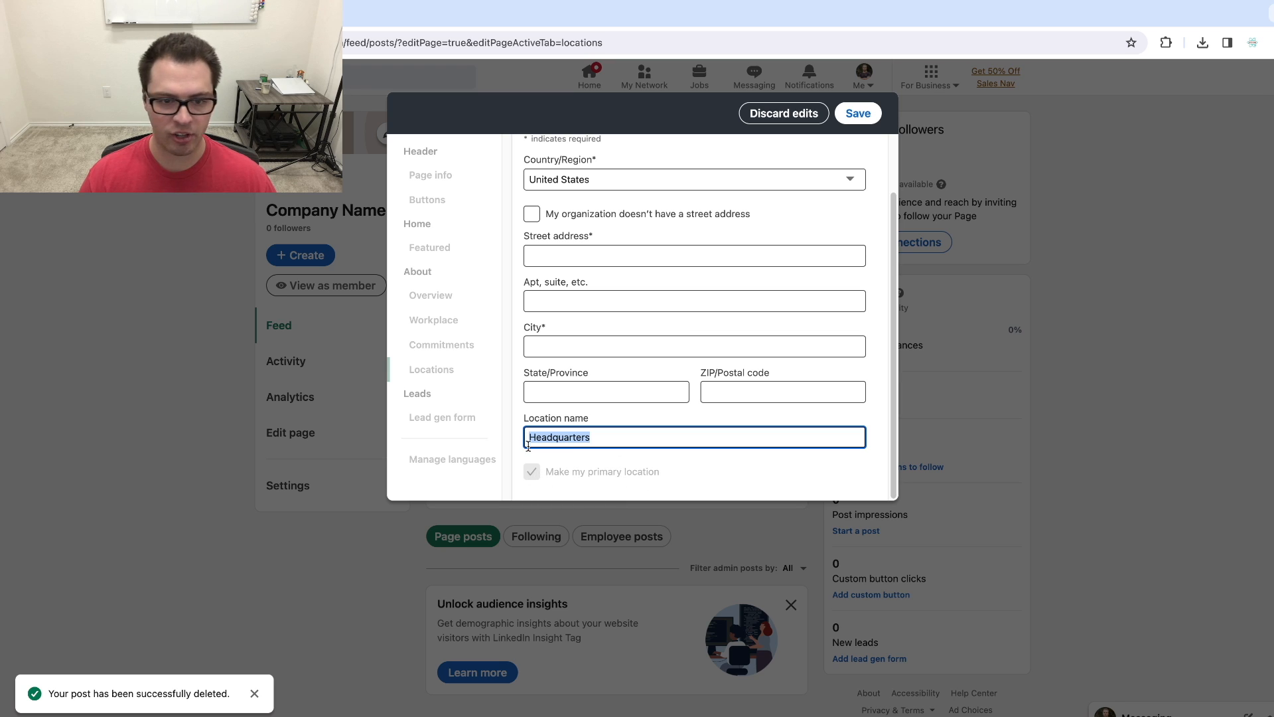
pyautogui.scroll(2, 623, 446)
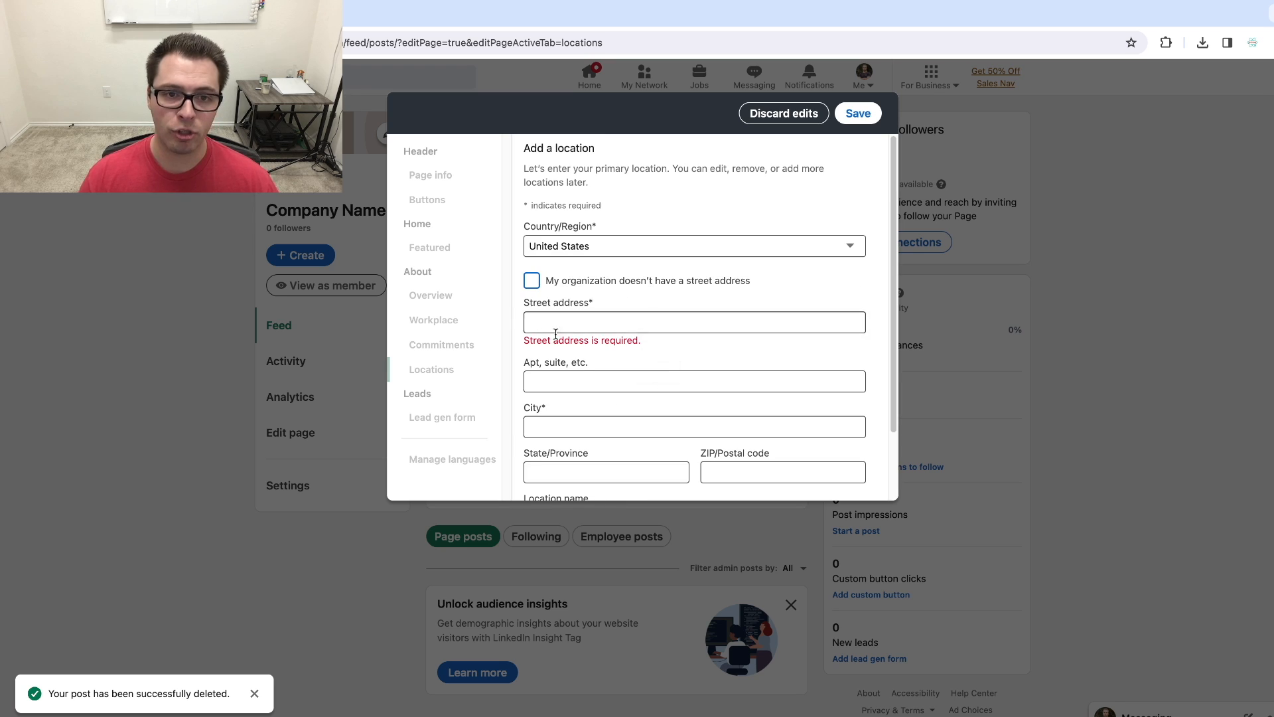
# Mark the new location as having no street address, review the city field, and discard the location edits
pyautogui.click(531, 281)
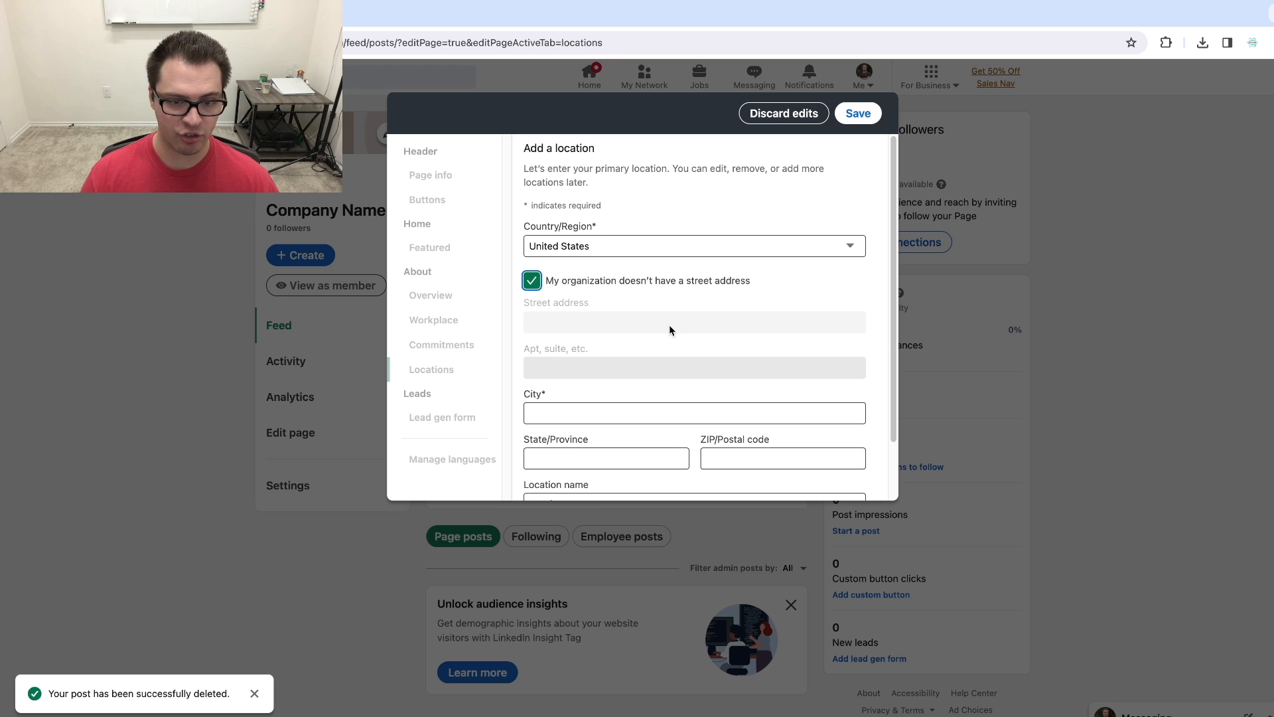
pyautogui.scroll(-1, 669, 318)
pyautogui.click(581, 332)
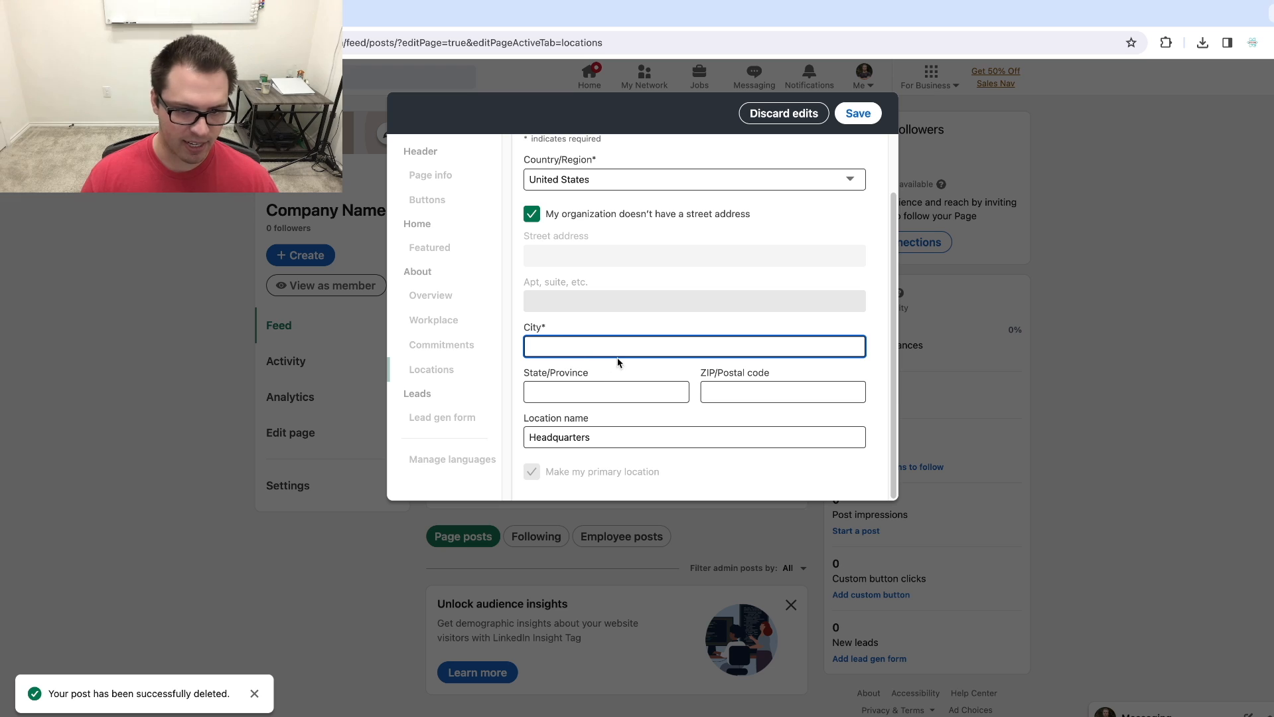
pyautogui.scroll(1, 693, 431)
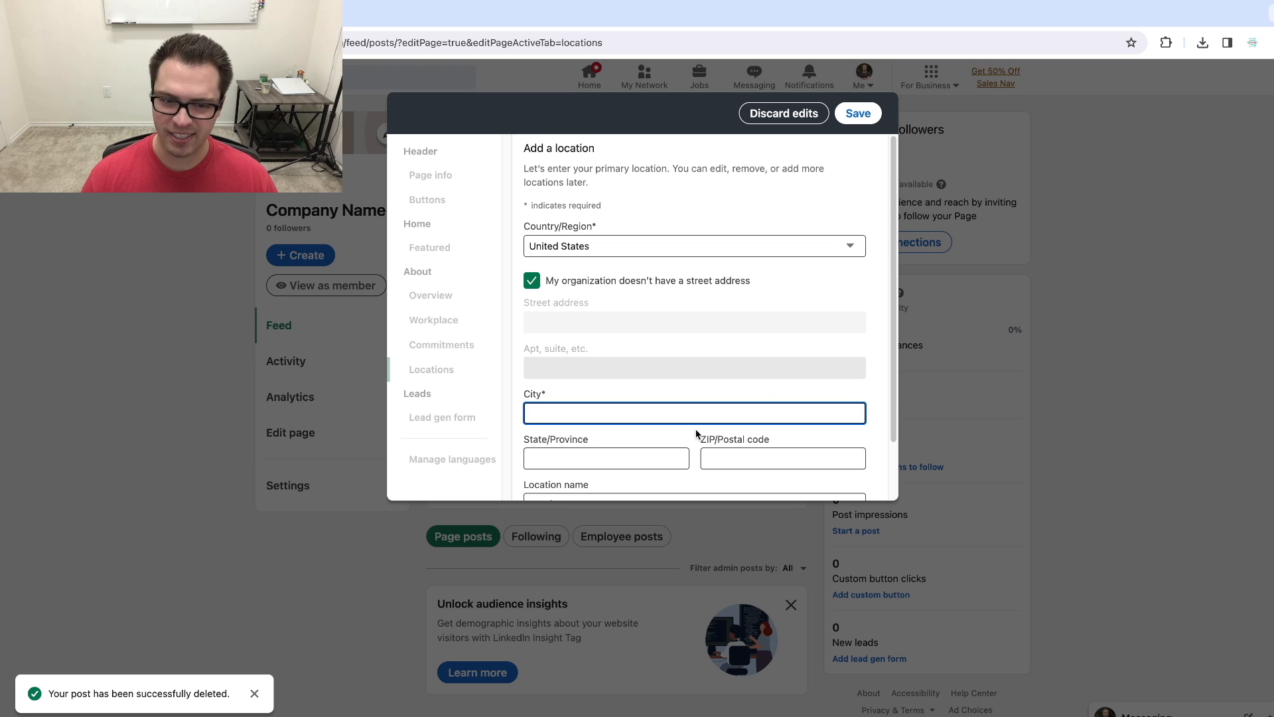
pyautogui.moveTo(542, 396); pyautogui.dragTo(524, 396)
pyautogui.click(698, 402)
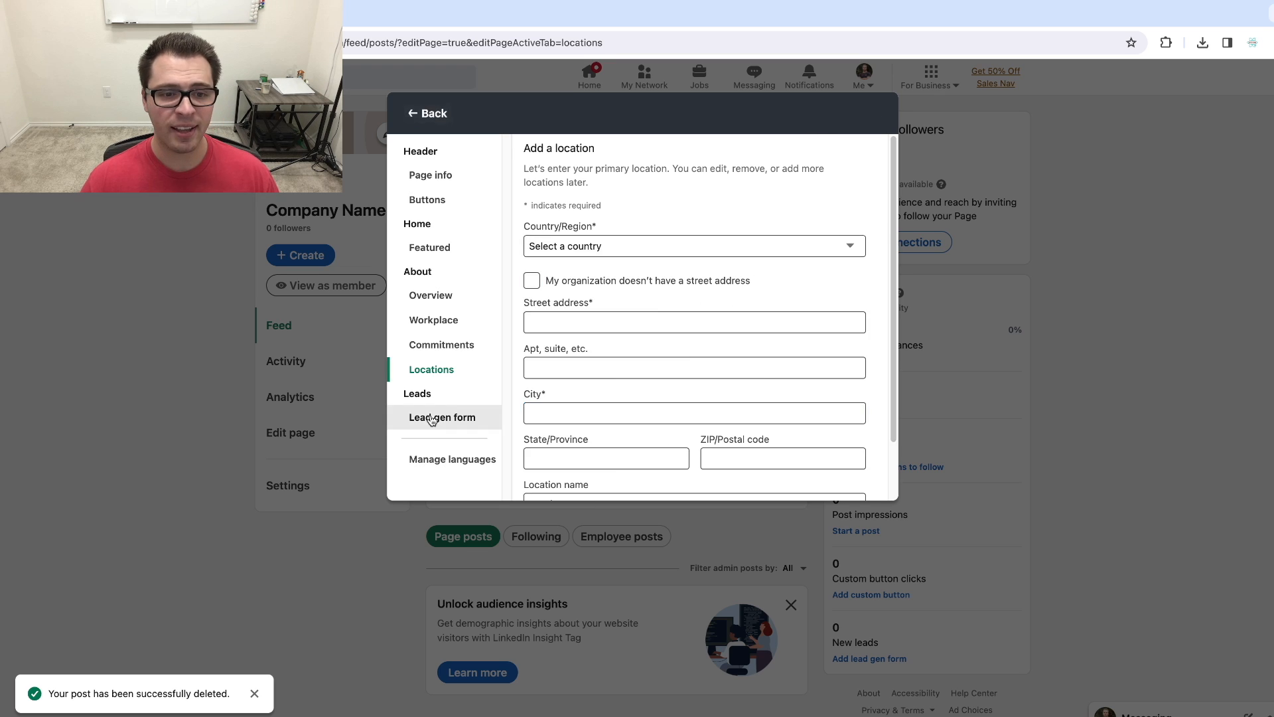
# Turn on the page's lead gen form and choose Get started as its CTA
pyautogui.click(432, 420)
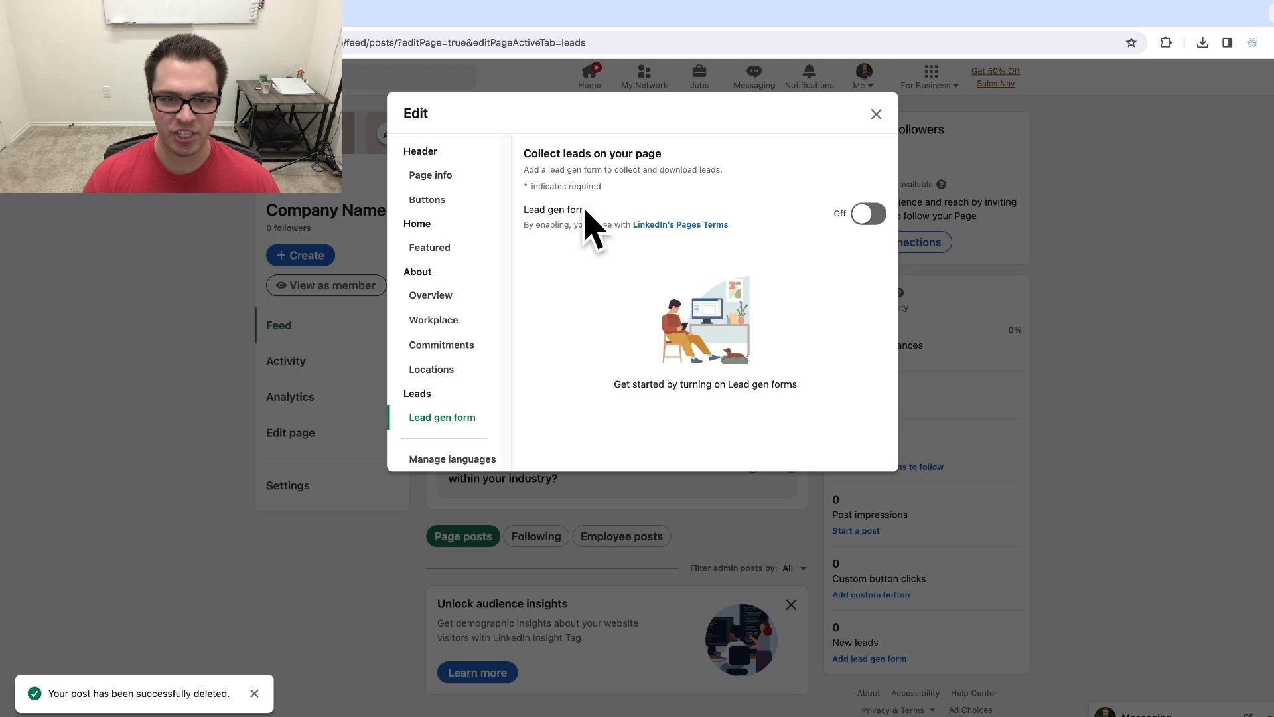
pyautogui.click(868, 214)
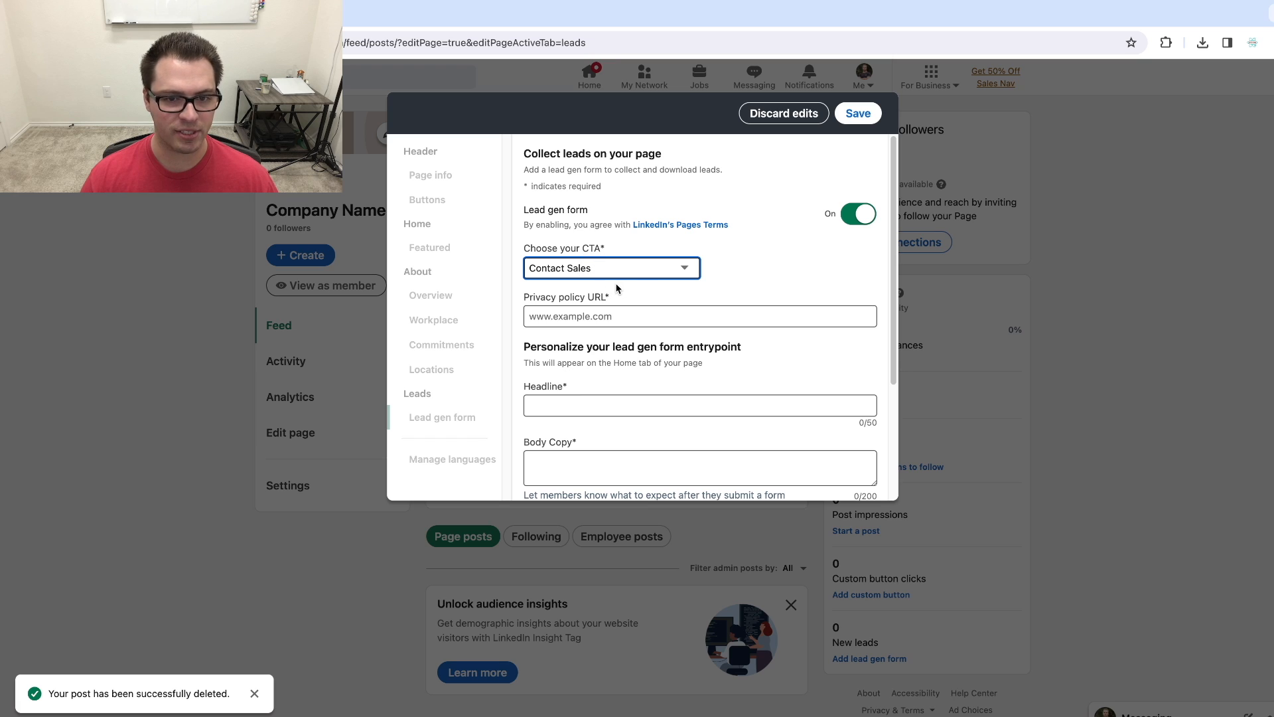
pyautogui.click(671, 282)
pyautogui.click(610, 320)
# Examine the lead gen form's privacy policy URL, headline and body copy fields and its preview
pyautogui.moveTo(606, 297); pyautogui.dragTo(524, 297)
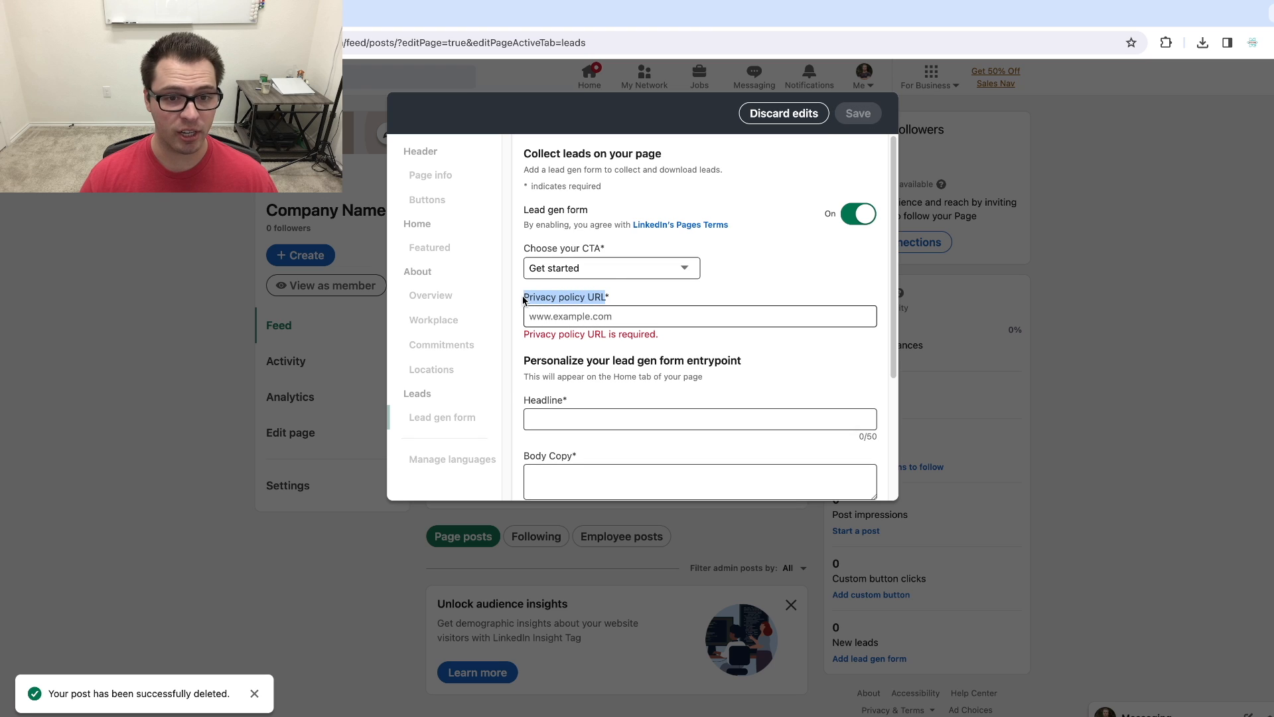
pyautogui.click(620, 302)
pyautogui.moveTo(617, 300); pyautogui.dragTo(518, 298)
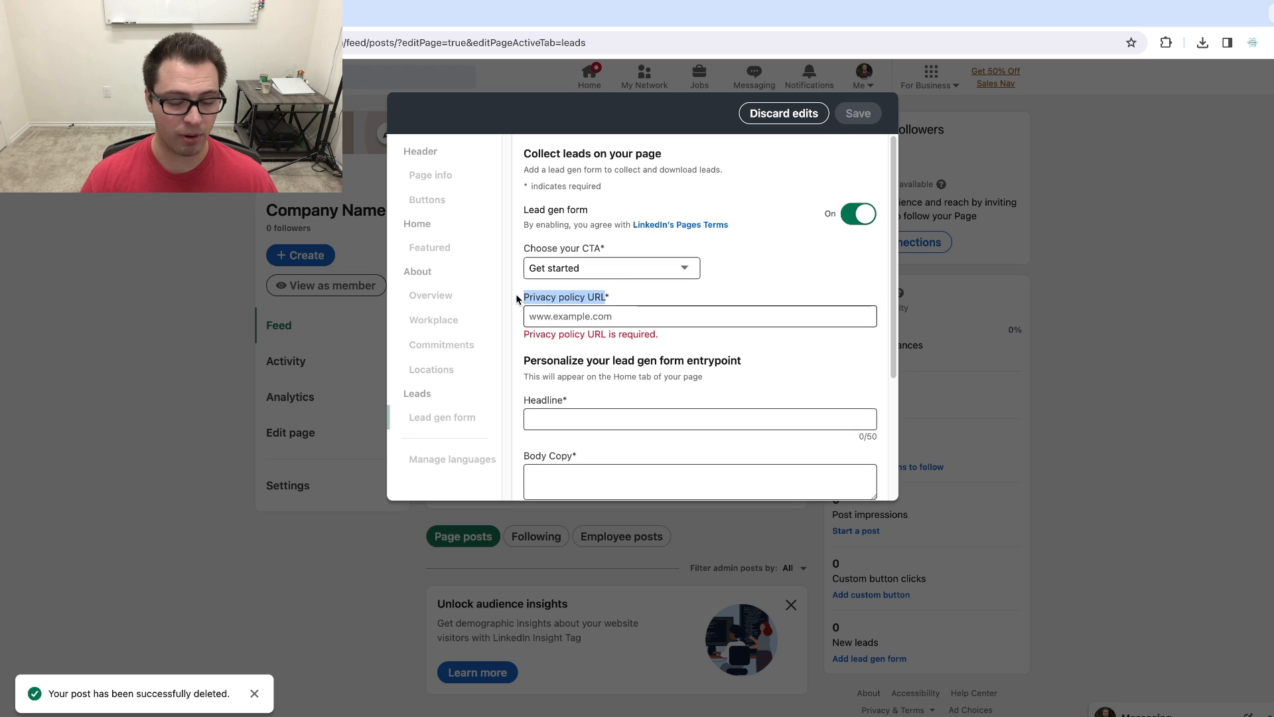
pyautogui.click(621, 297)
pyautogui.moveTo(621, 297); pyautogui.dragTo(502, 292)
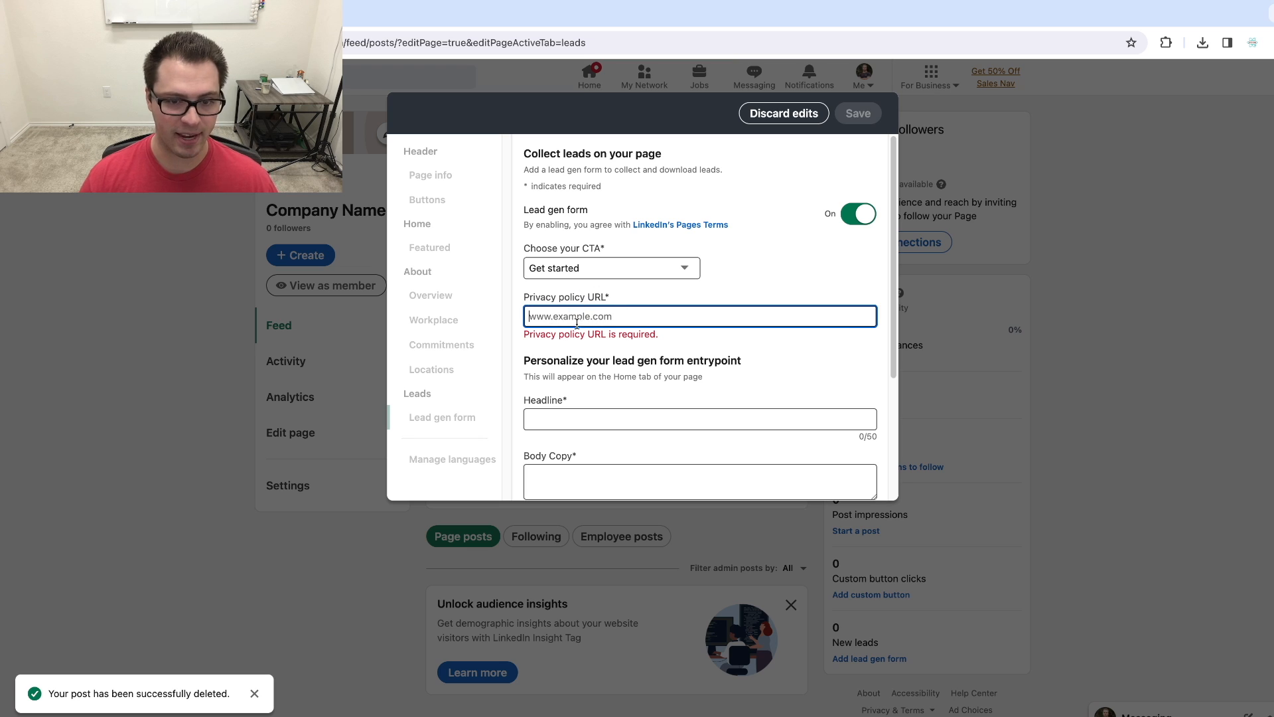
pyautogui.scroll(-3, 575, 324)
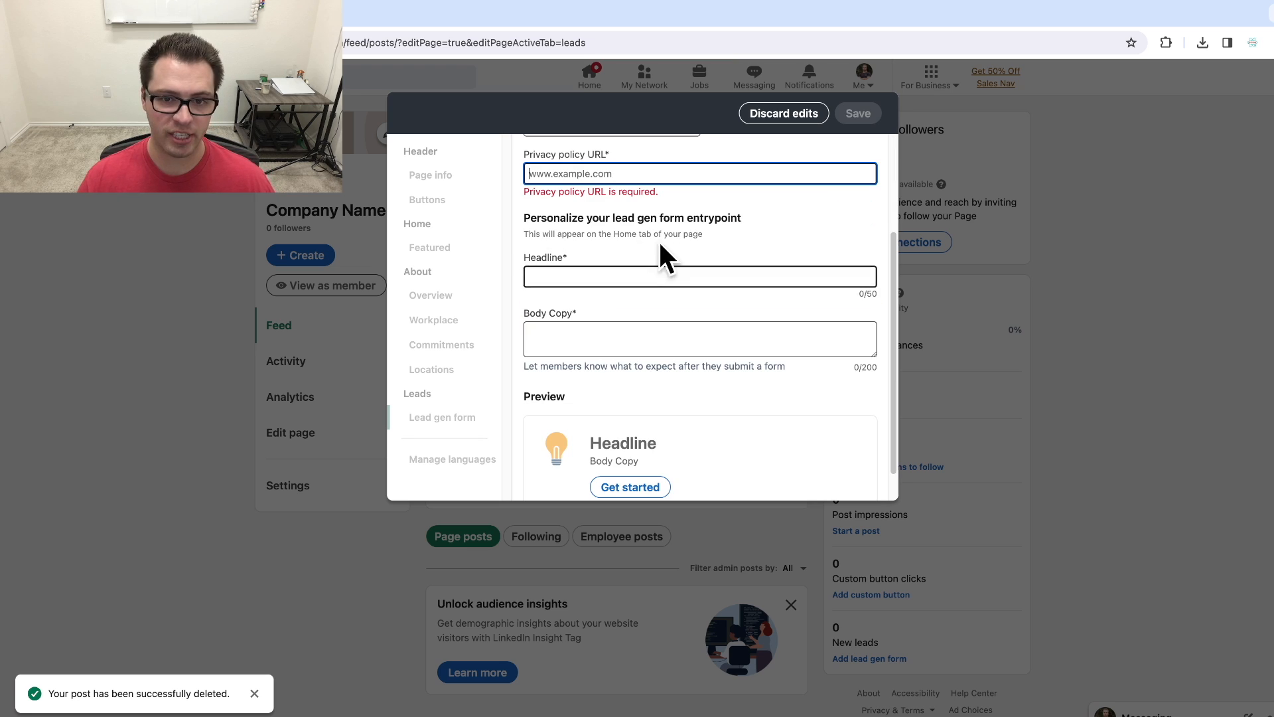
pyautogui.moveTo(523, 258); pyautogui.dragTo(576, 263)
pyautogui.moveTo(579, 313); pyautogui.dragTo(512, 312)
pyautogui.click(561, 275)
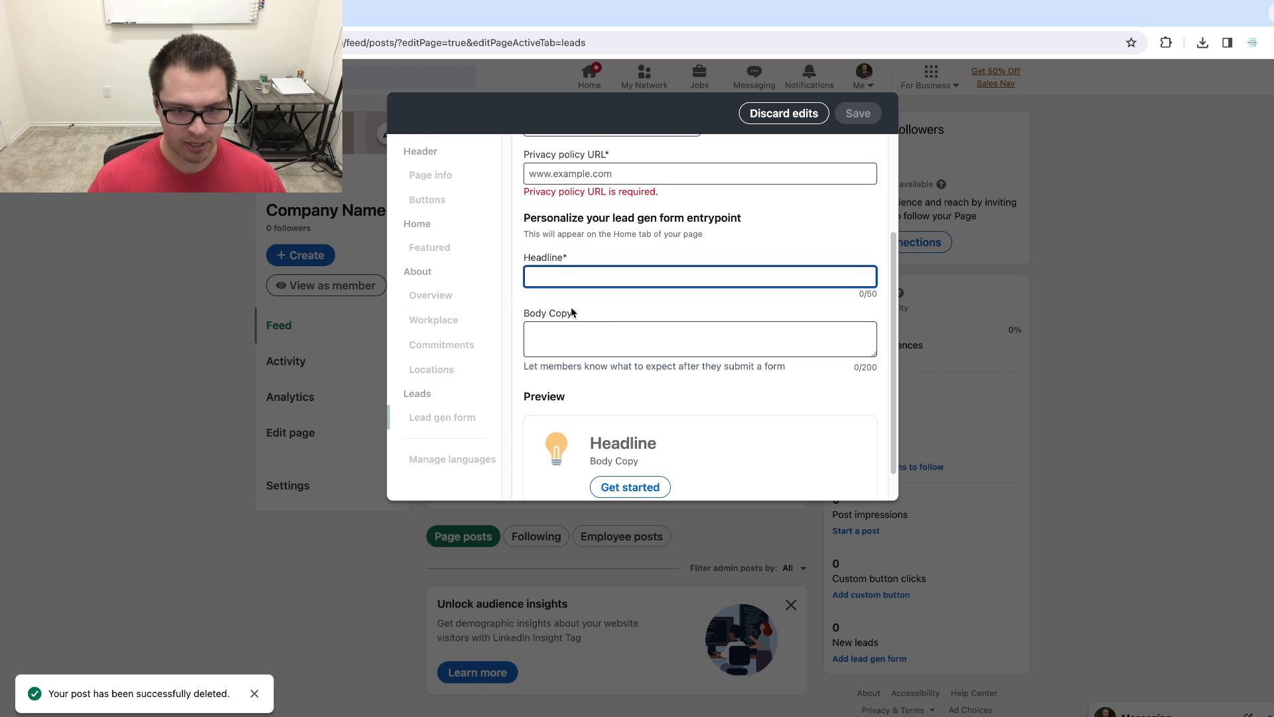
pyautogui.scroll(-1, 571, 306)
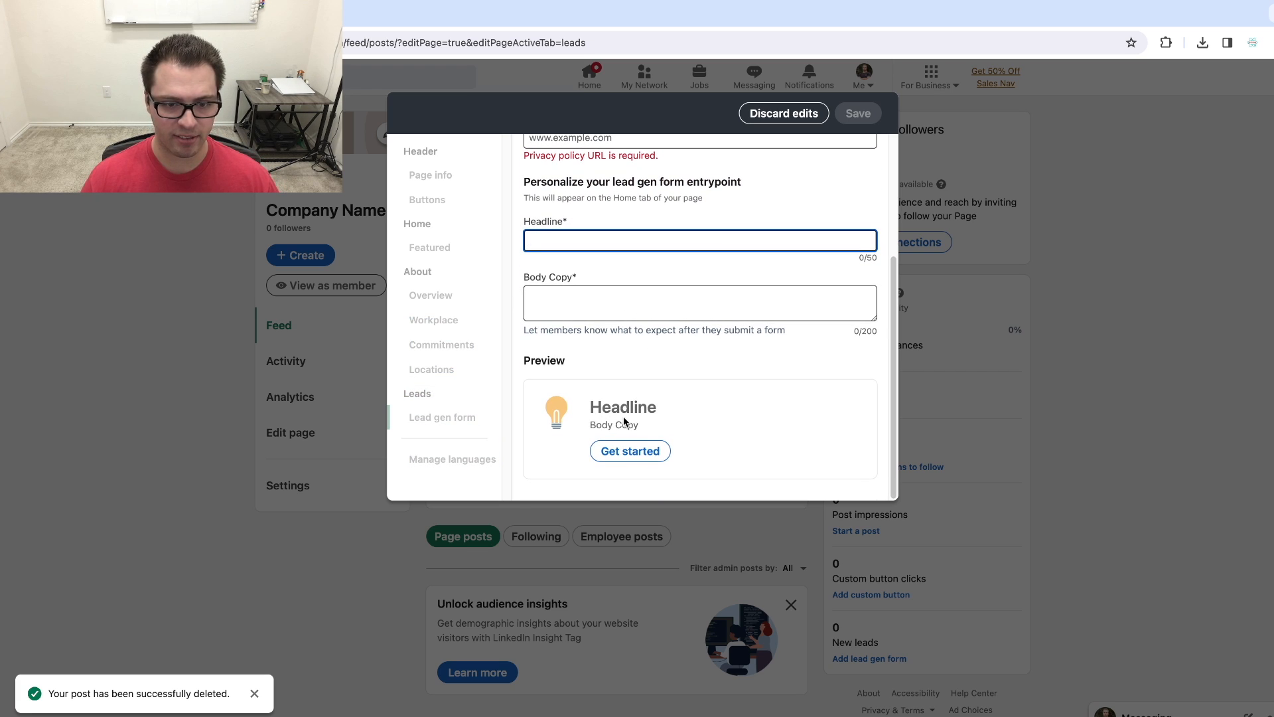
# Enter the placeholder text "upduagifdga" as the lead gen form's headline and check it in the preview
pyautogui.write('u')
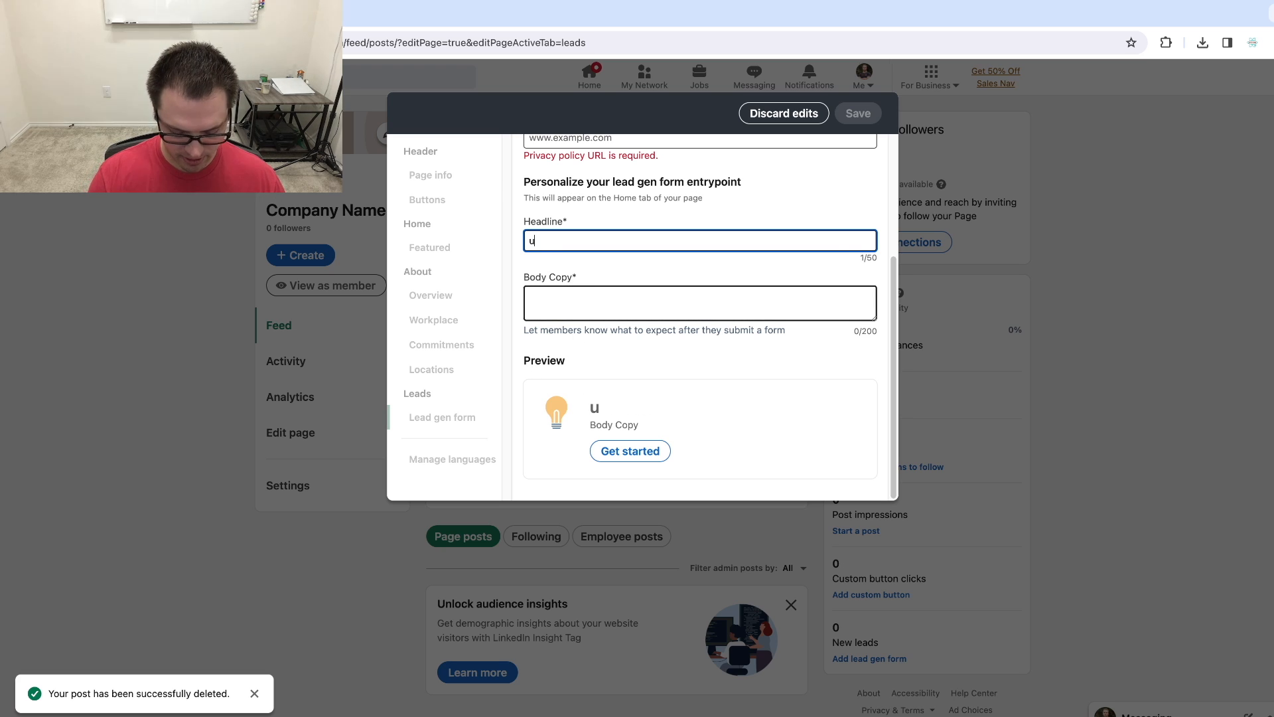
pyautogui.write('pduagifdga')
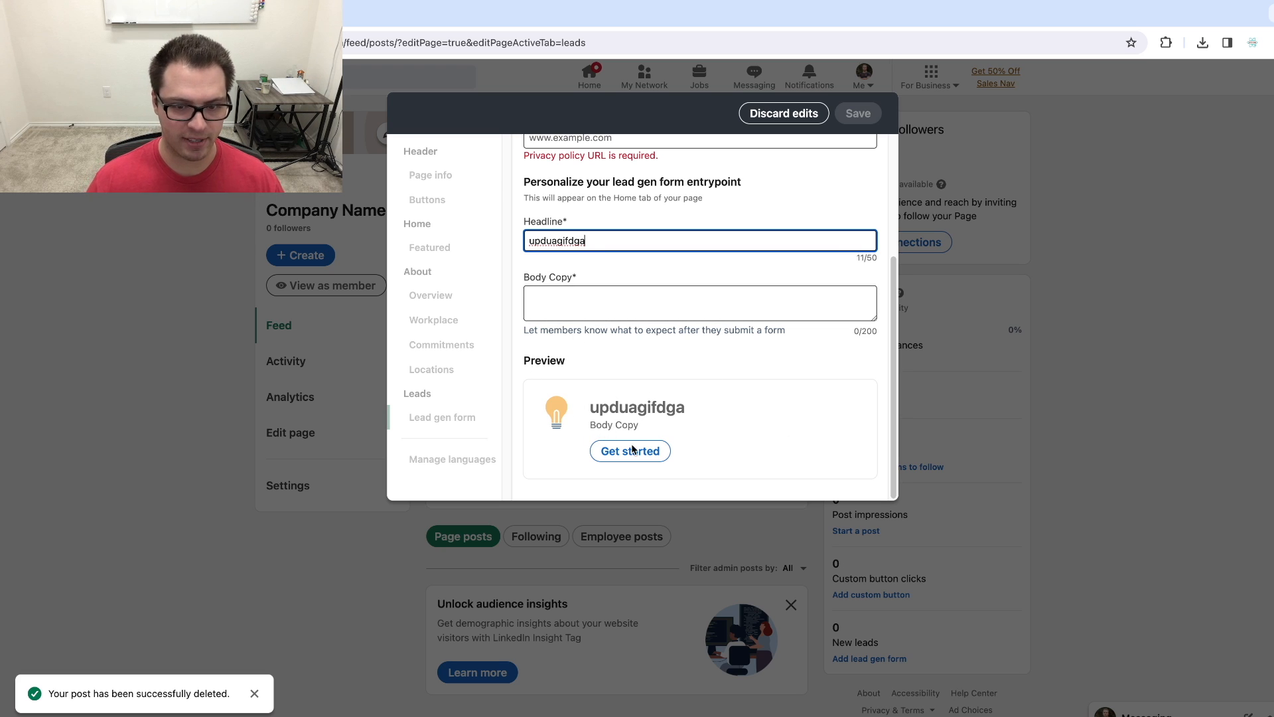
pyautogui.click(158, 255)
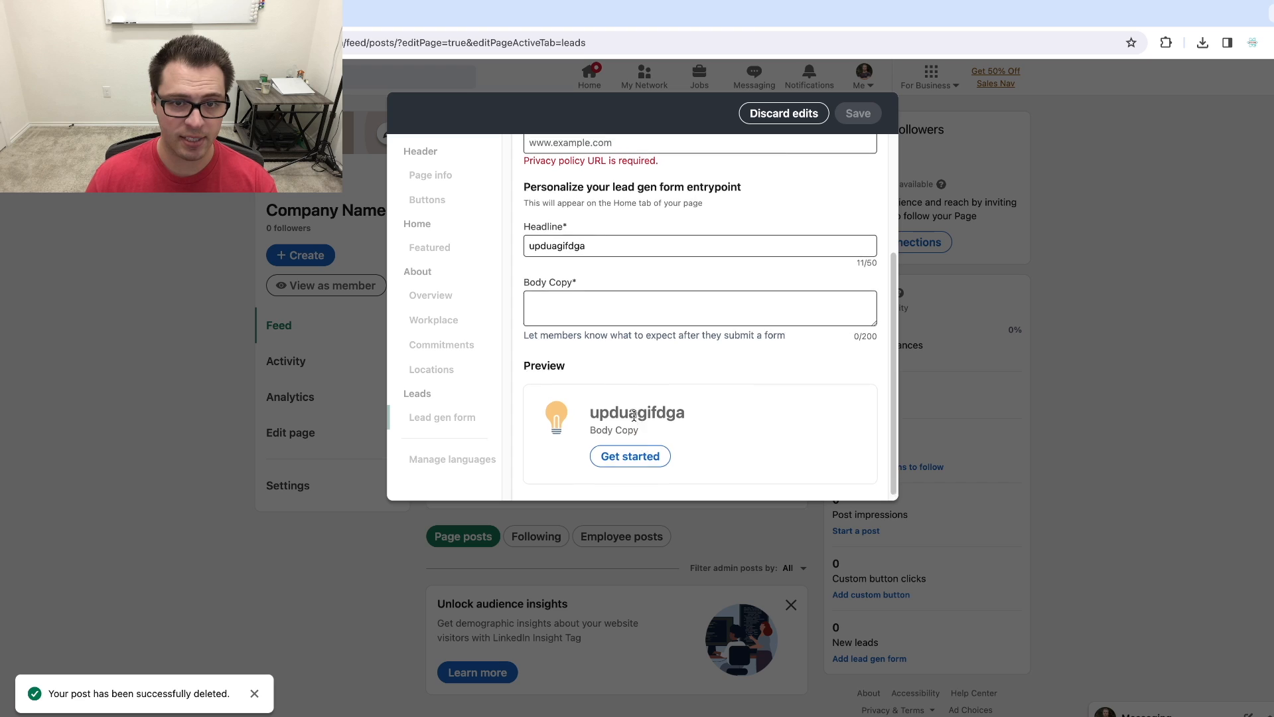
# View the company page as a member and examine how the lead gen form appears beneath the posts and insights
pyautogui.click(321, 286)
pyautogui.scroll(-15, 583, 523)
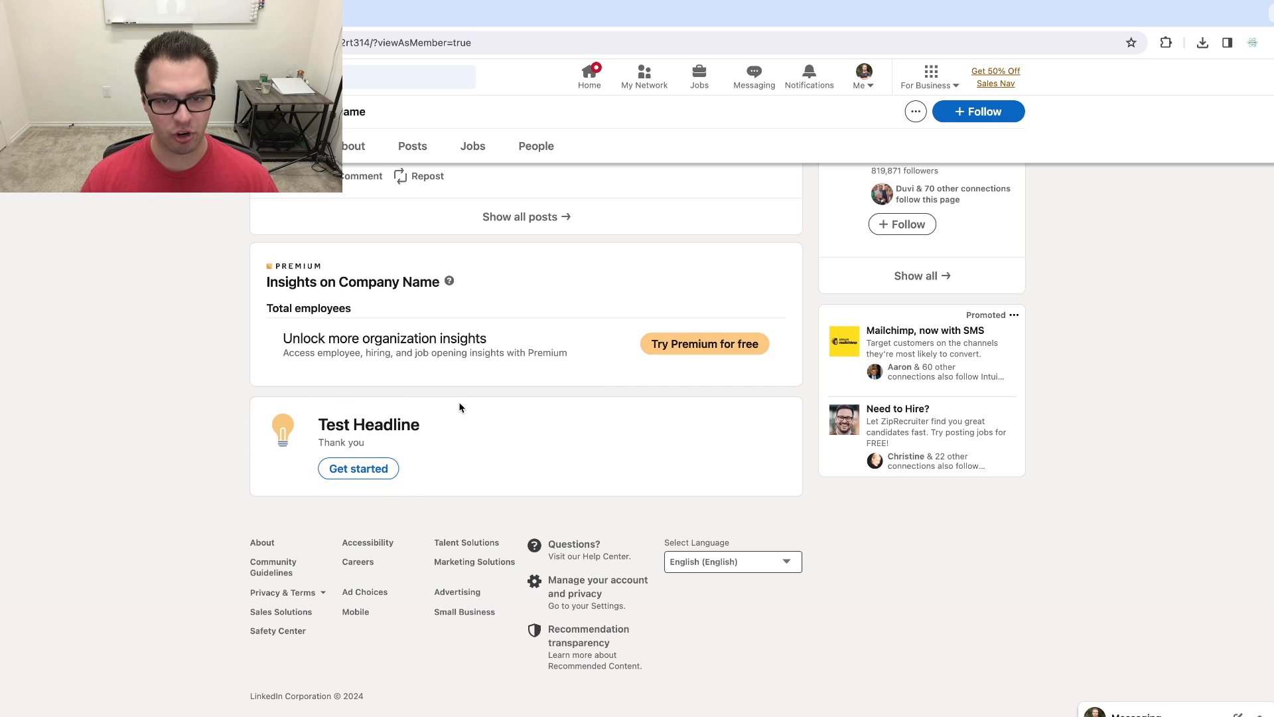
pyautogui.scroll(1, 475, 527)
pyautogui.scroll(6, 479, 542)
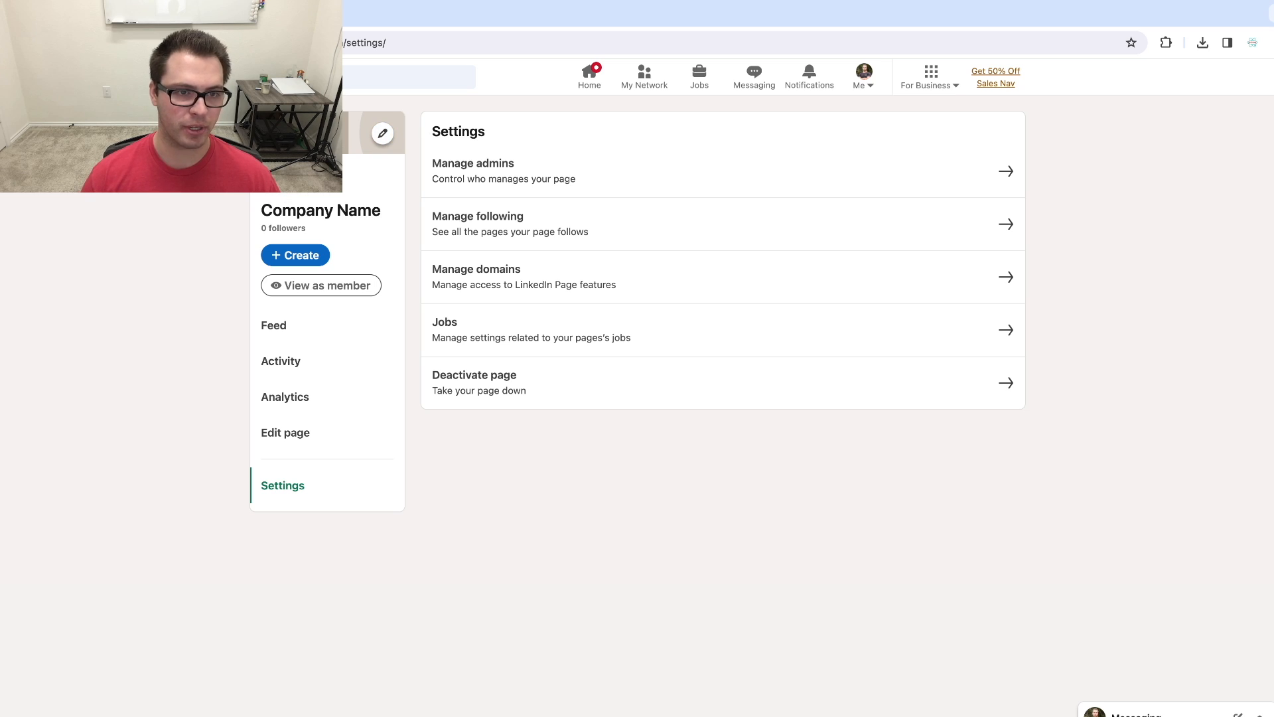
# Upload Banner.png from the Desktop as the company page's cover image
pyautogui.click(383, 134)
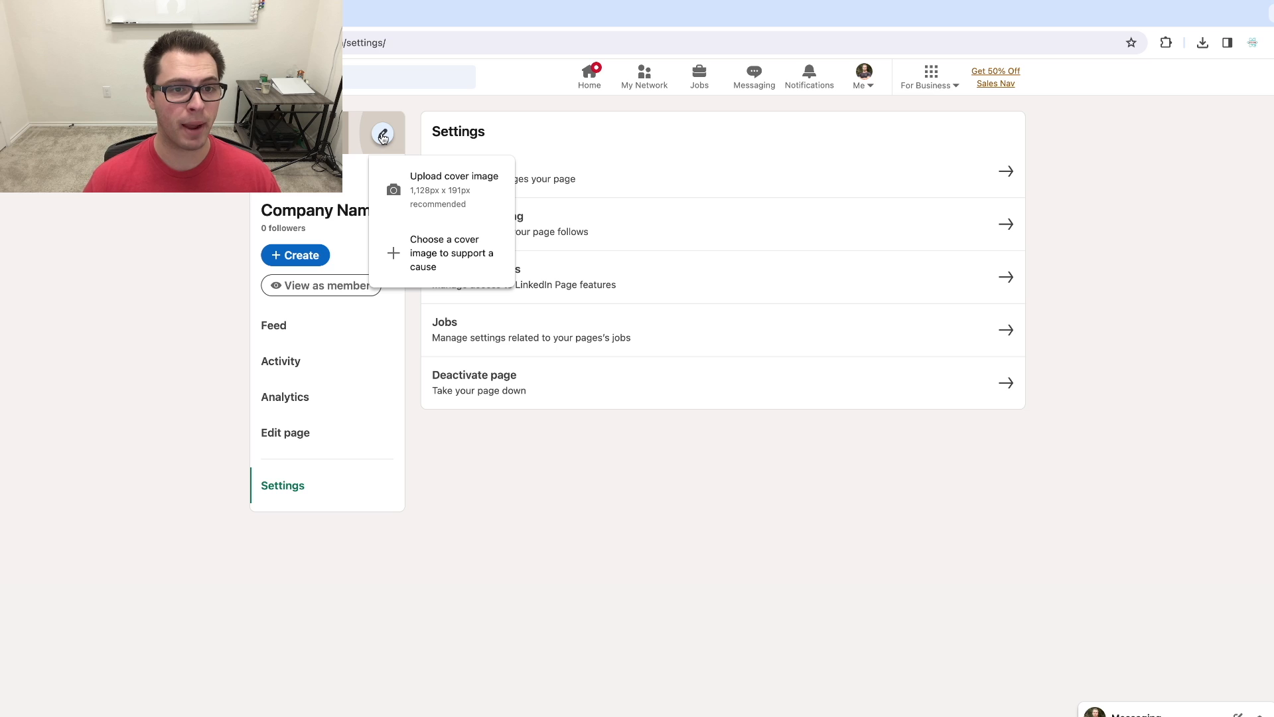
pyautogui.click(483, 181)
pyautogui.click(565, 282)
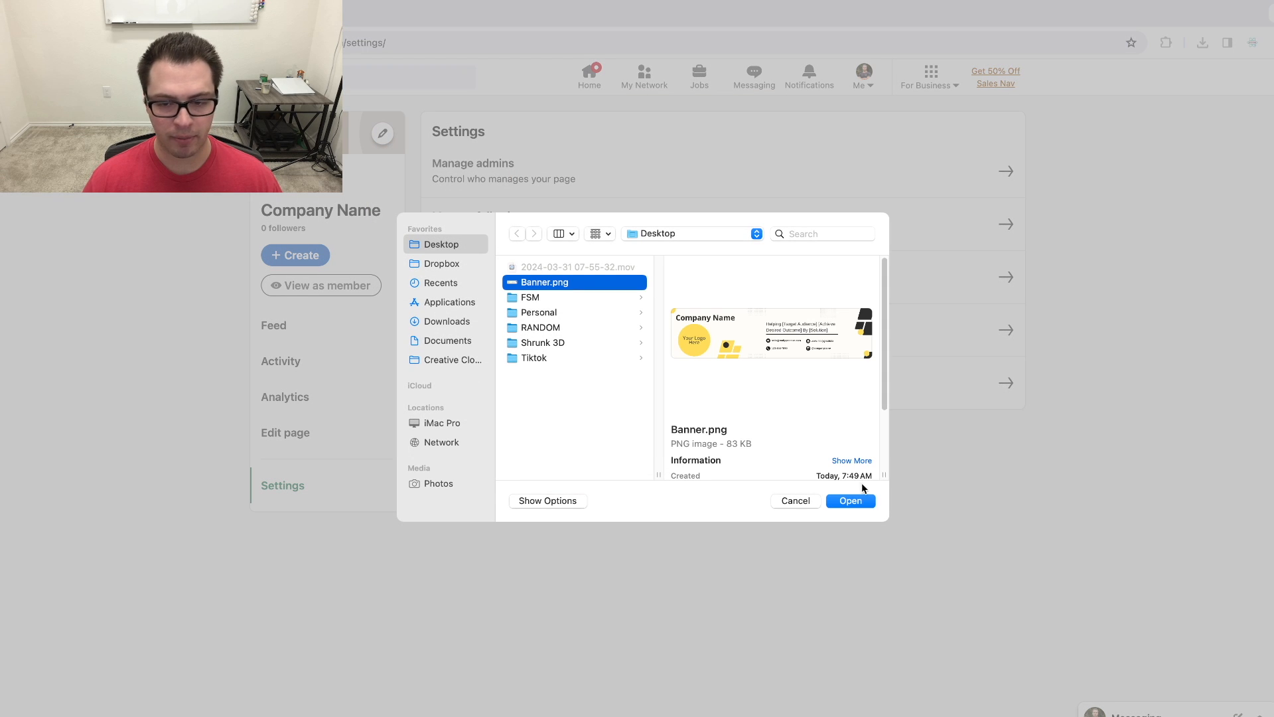
pyautogui.click(852, 501)
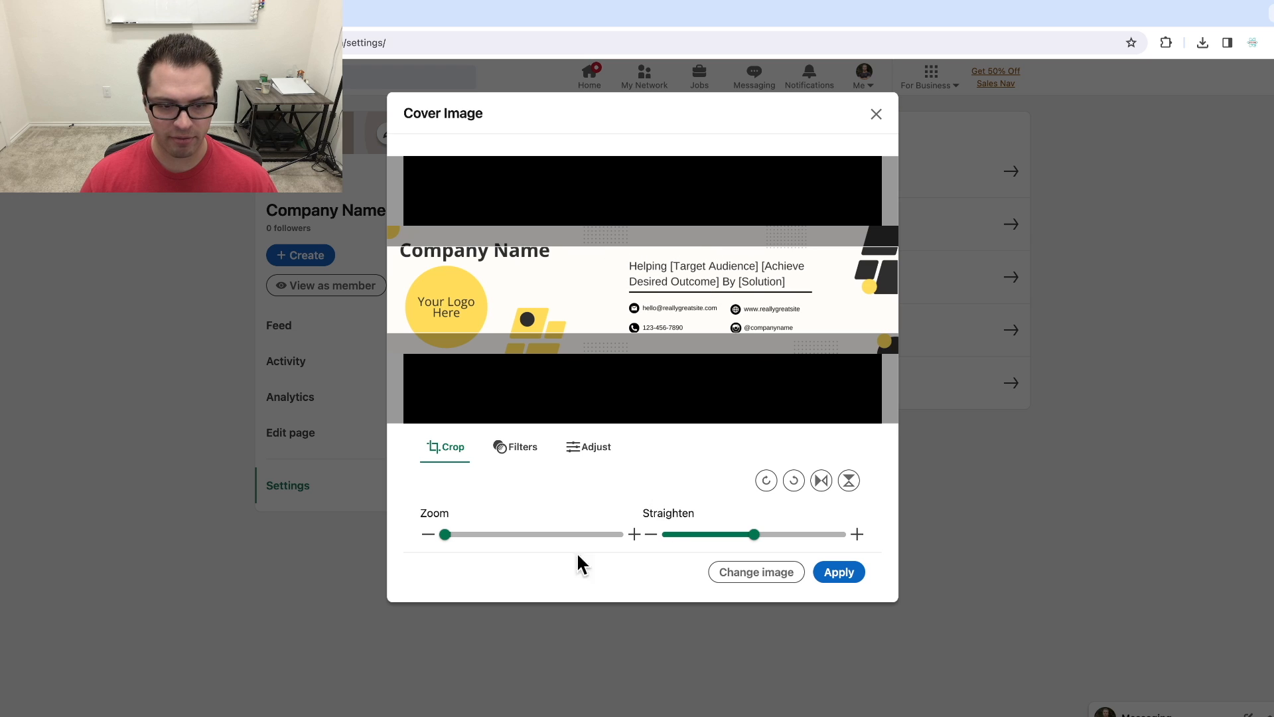
# Shift the banner slightly upward within the cover image crop, apply it, and view the page as a member
pyautogui.click(849, 480)
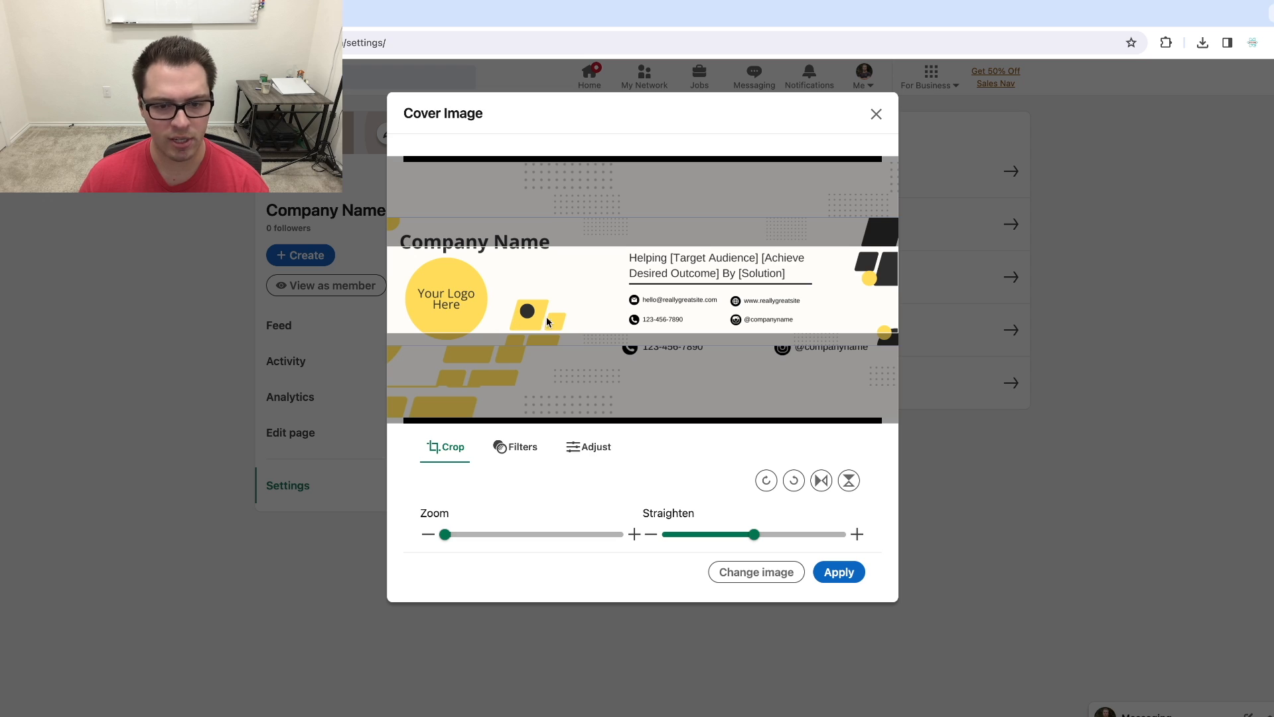
pyautogui.moveTo(495, 292)
pyautogui.mouseDown()
pyautogui.moveTo(501, 308)
pyautogui.moveTo(505, 283)
pyautogui.mouseUp()
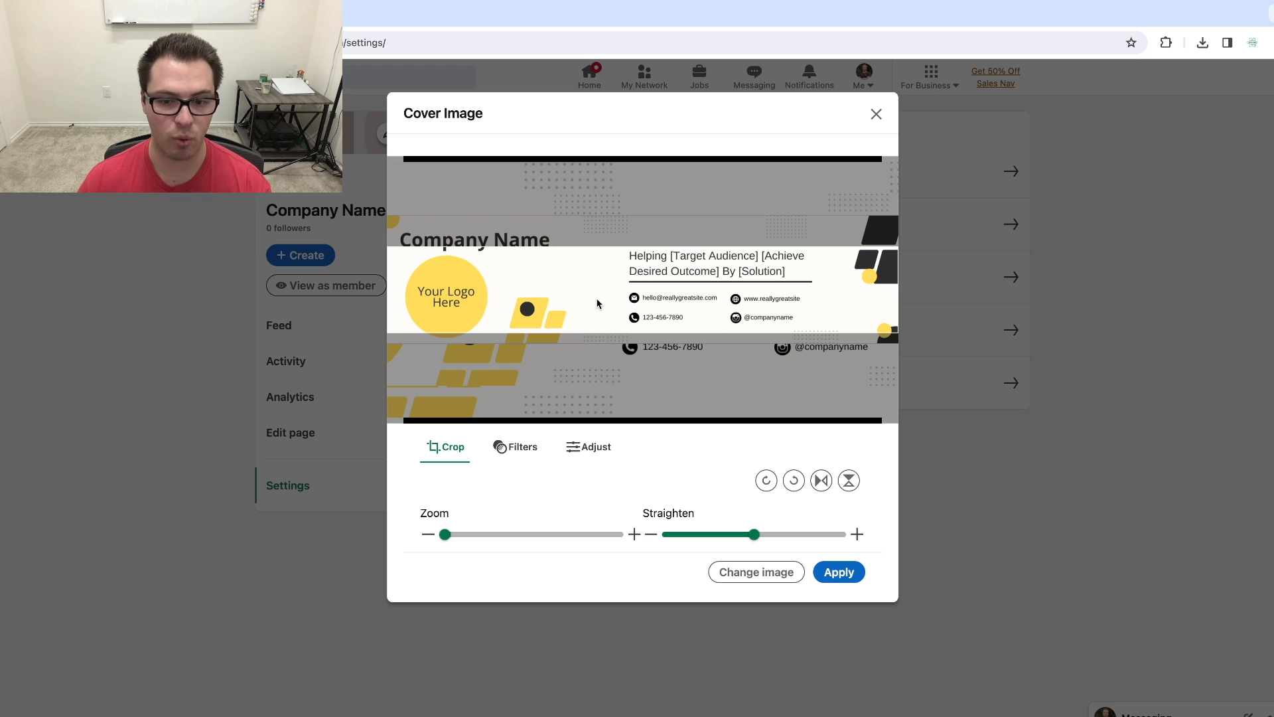
pyautogui.click(849, 573)
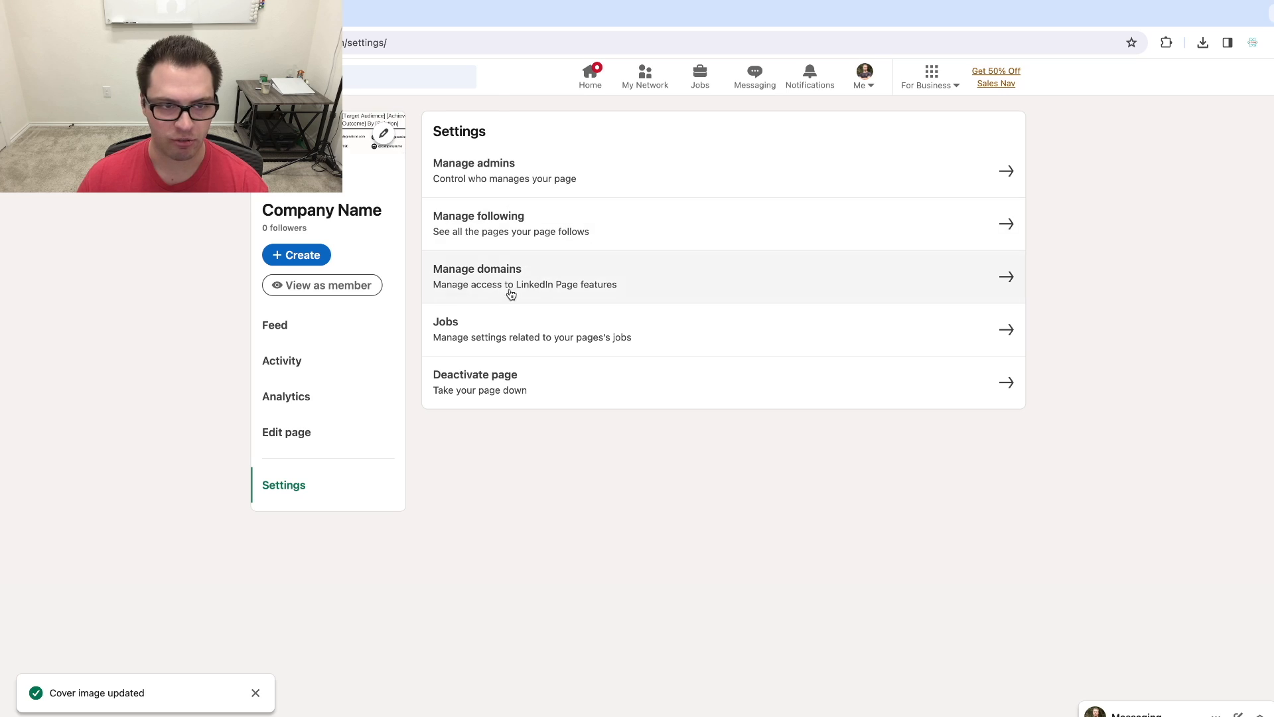
pyautogui.click(305, 289)
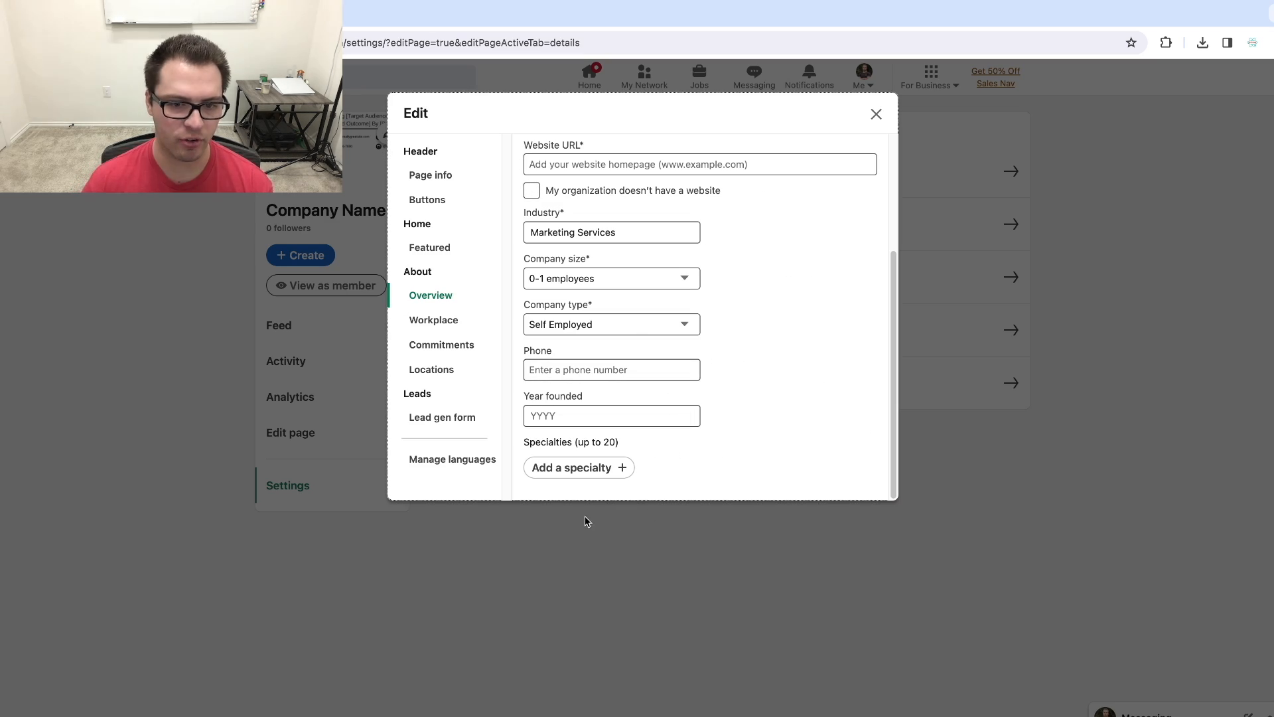
# Open the specialty entry in the page's Overview details and look over the specialties limit
pyautogui.click(599, 471)
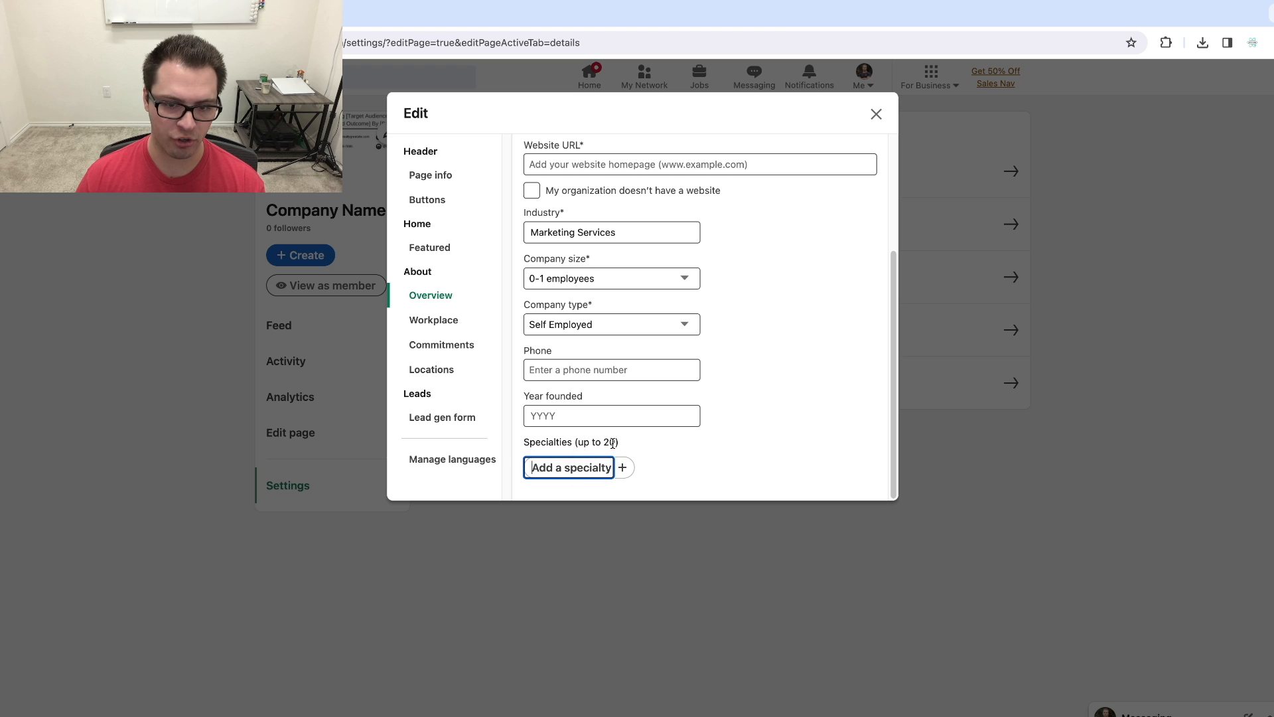
pyautogui.moveTo(603, 441); pyautogui.dragTo(614, 443)
pyautogui.click(614, 444)
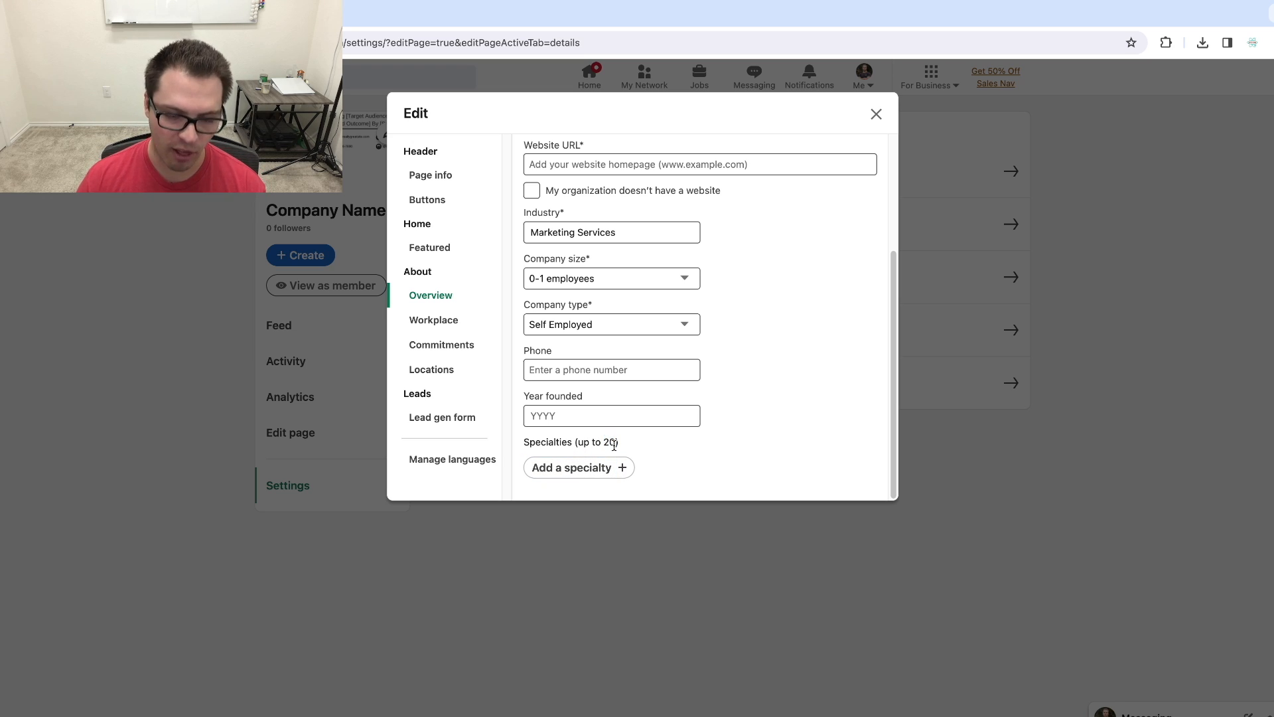